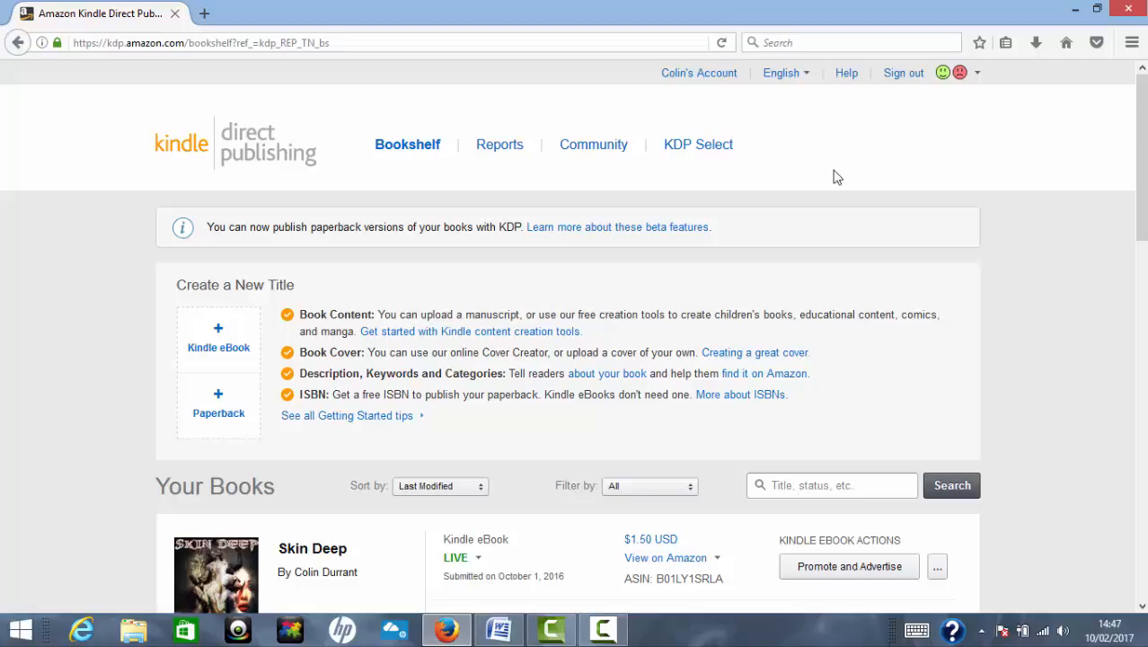
Open the paperback details of Skin Deep for editing from the bookshelf.
left_click_drag(1141, 134, 1143, 187)
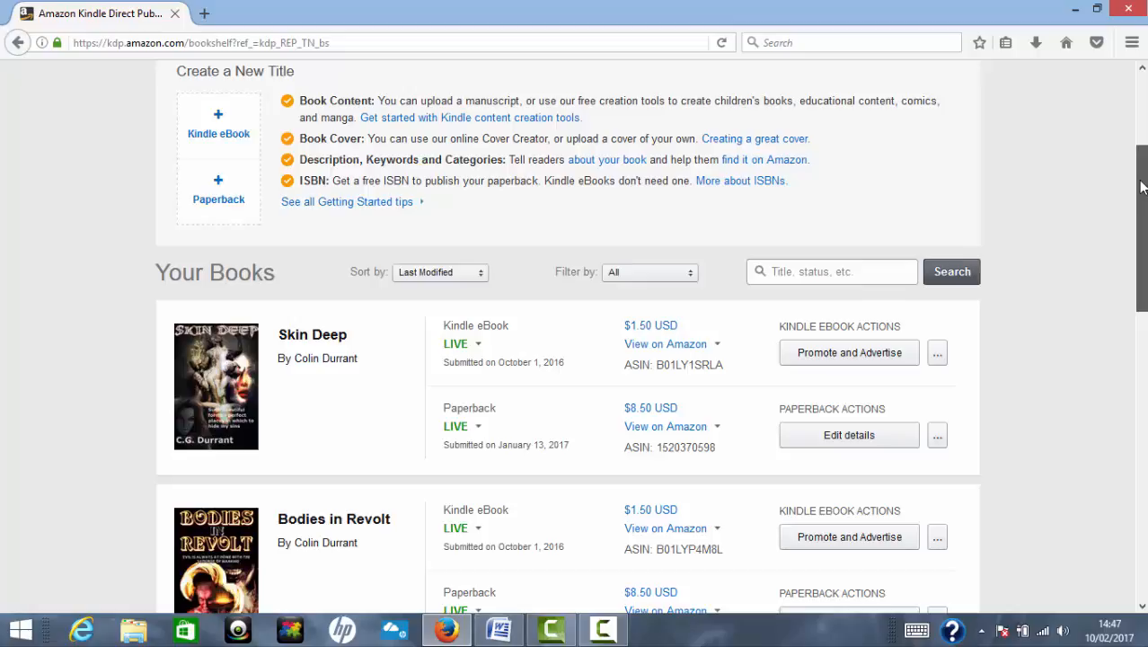
mouse_move(1141, 186)
left_mouse_down()
mouse_move(1141, 382)
mouse_move(1141, 203)
mouse_move(1140, 230)
left_mouse_up()
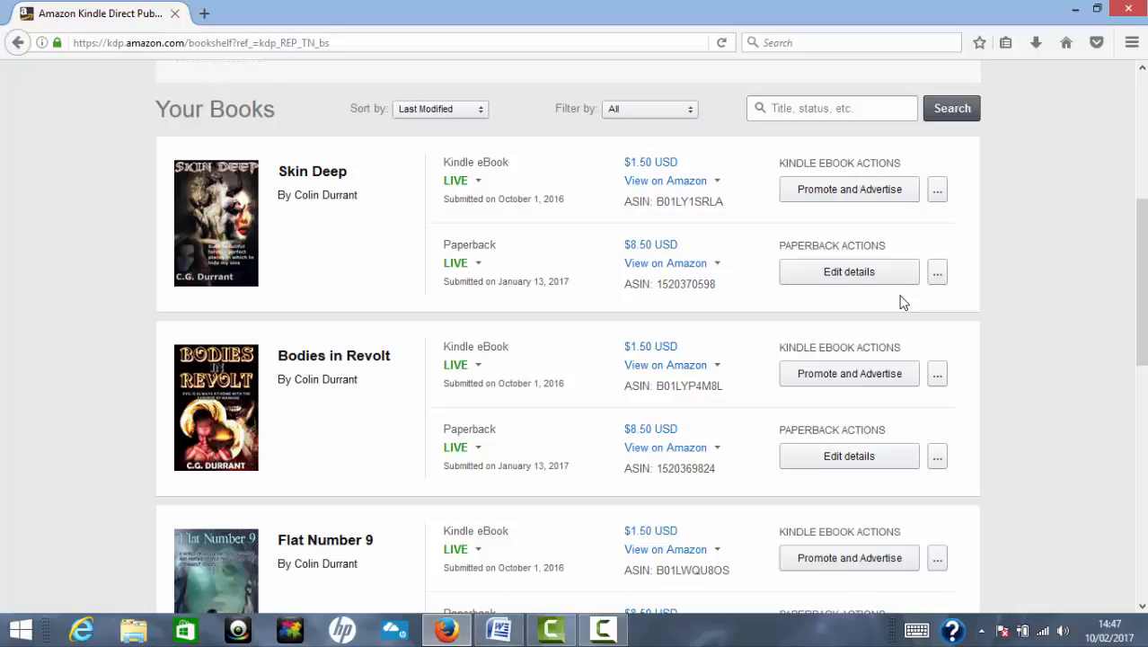
left_click(852, 278)
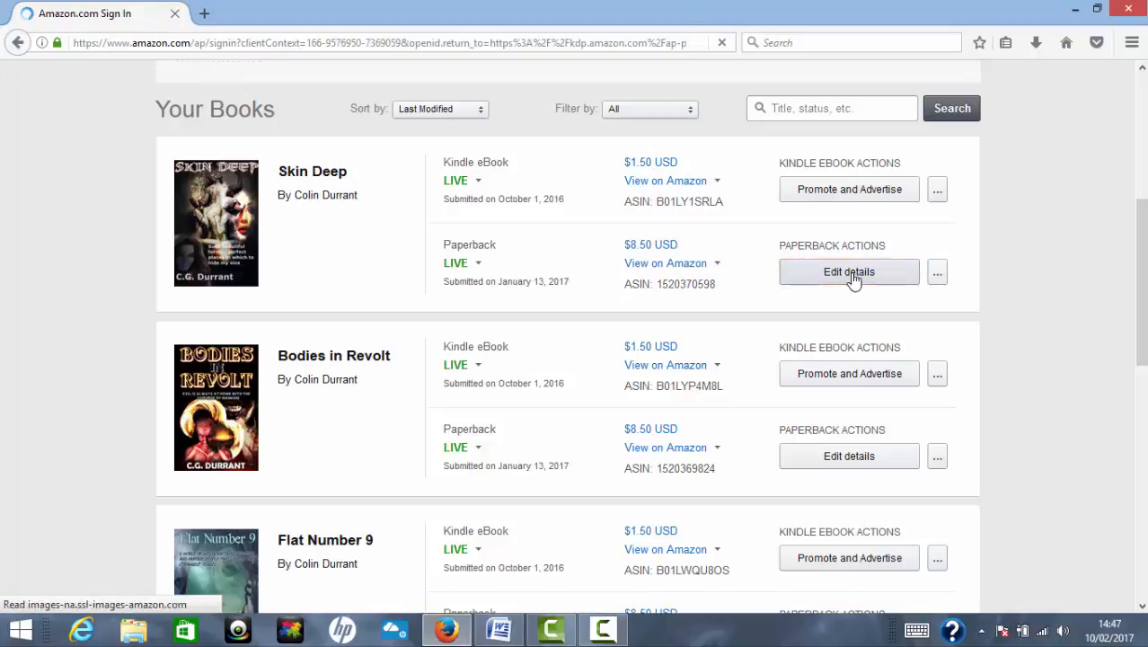
left_click(644, 309)
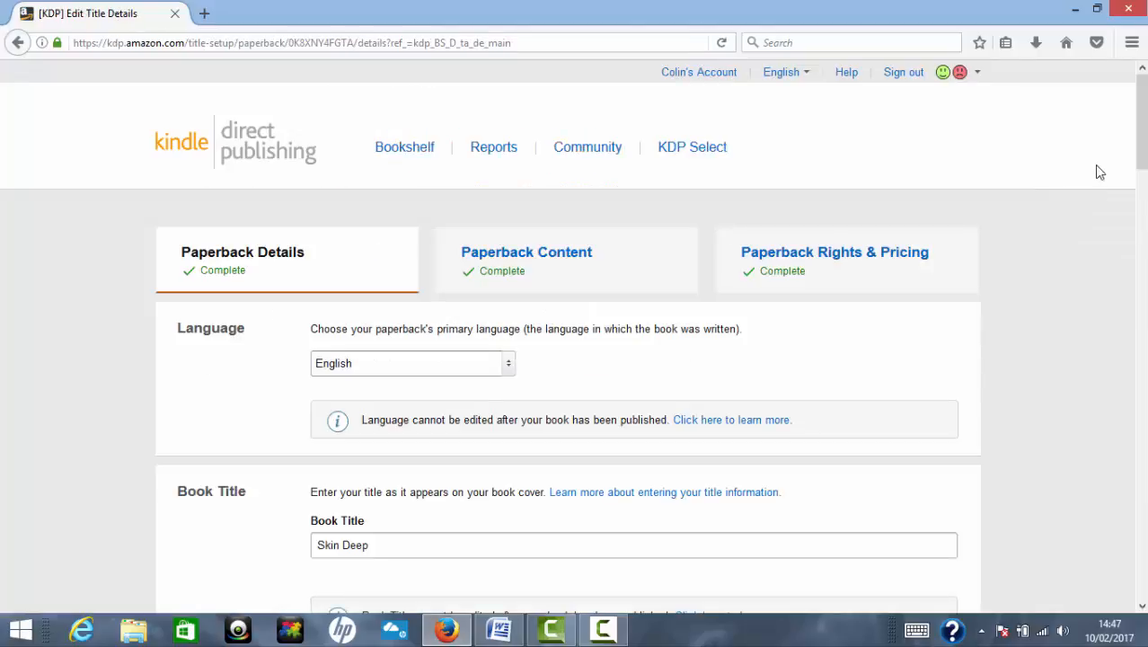
Review the Paperback Details of Skin Deep, from series and edition number to contributors and description, and continue to Paperback Content.
left_click_drag(1143, 116, 539, 250)
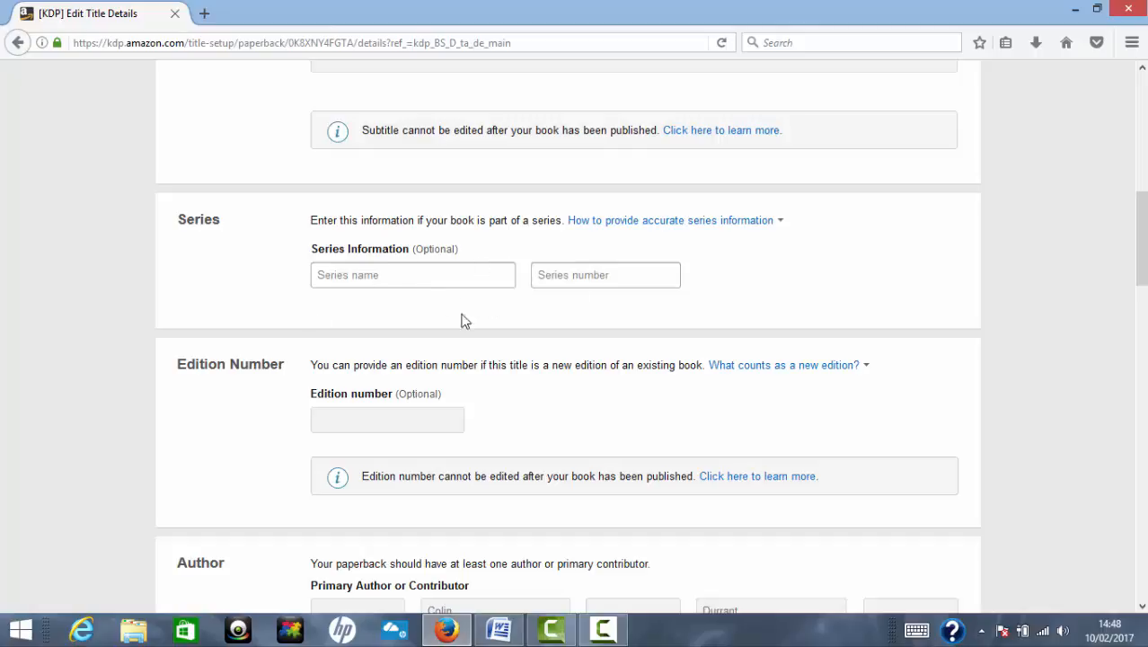
left_click(1144, 228)
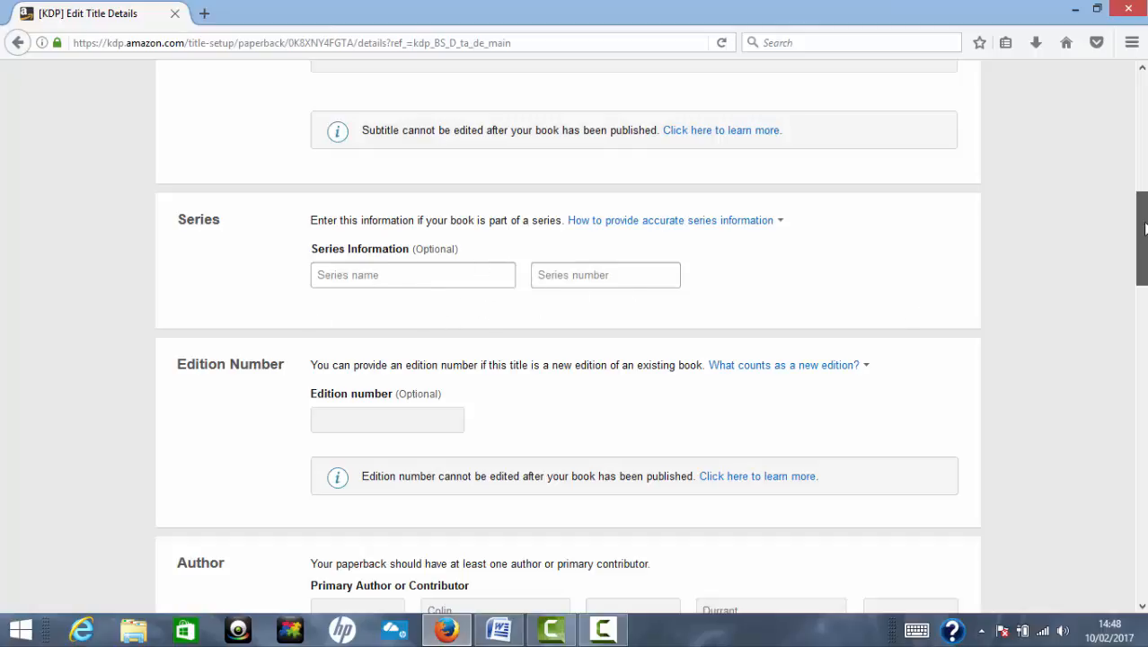
left_click_drag(1144, 231, 1143, 320)
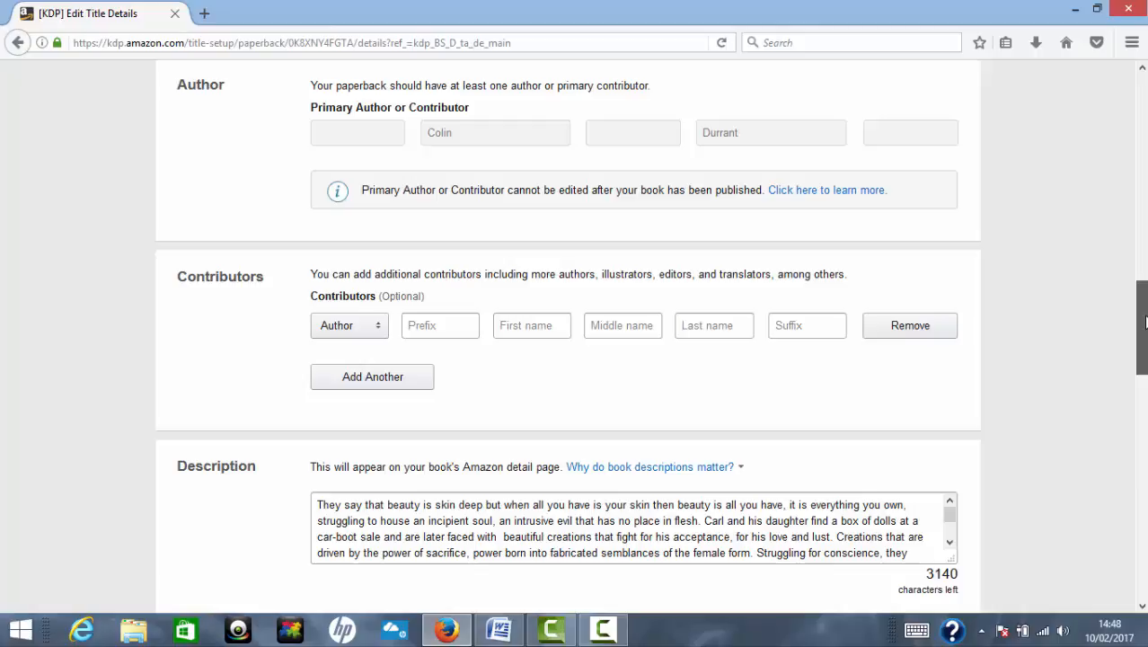
left_click_drag(1144, 323, 1140, 514)
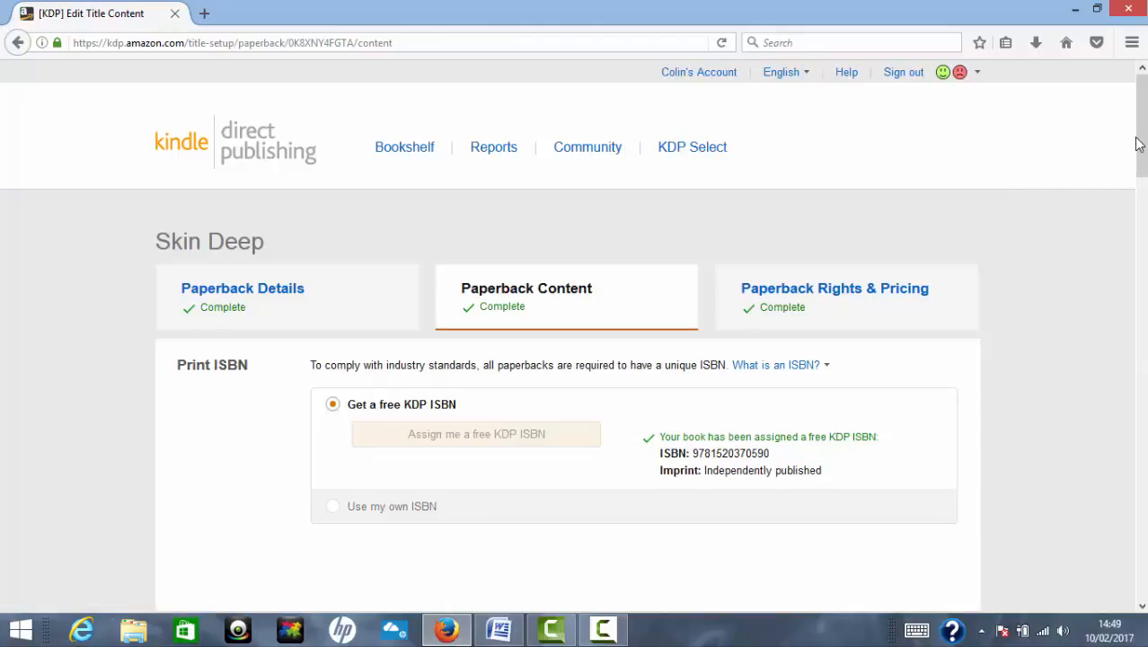
Review the paperback's print options, trim size, bleed settings and cover finish down to the manuscript upload section.
left_click_drag(1141, 158, 1140, 278)
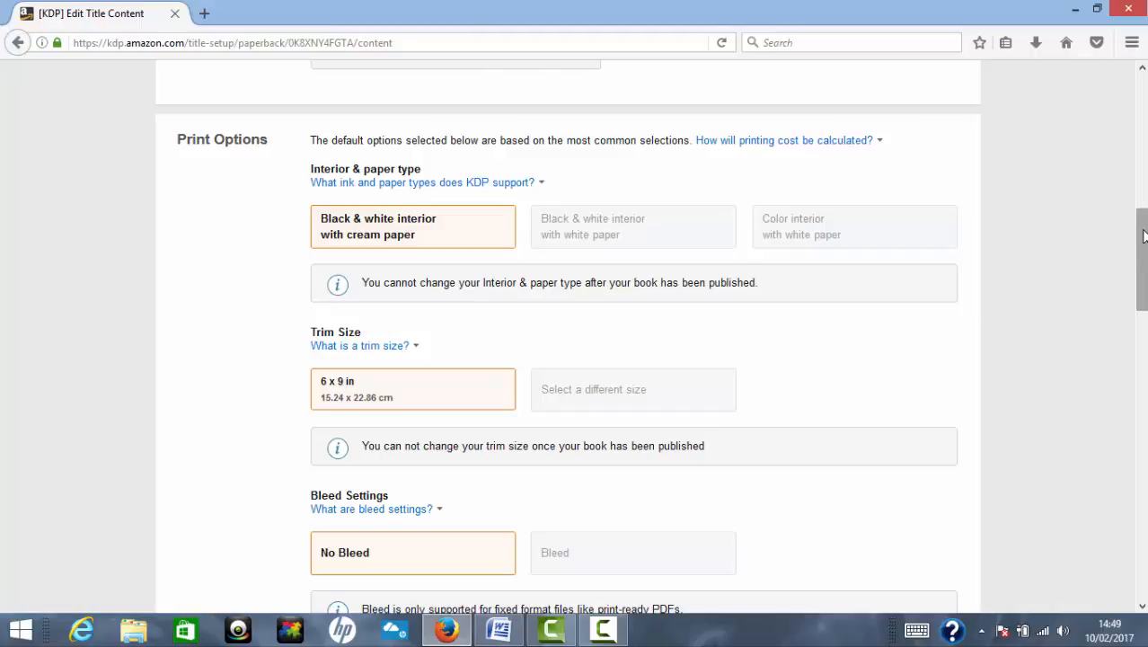
left_click_drag(1143, 236, 1139, 256)
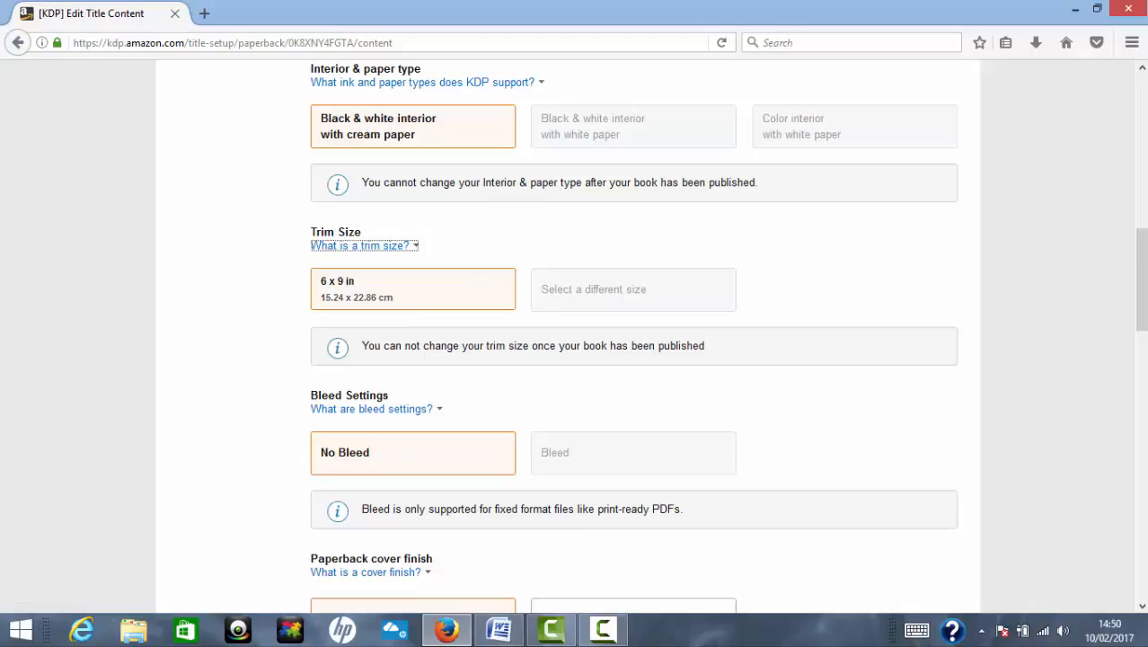
left_click_drag(1143, 262, 1143, 330)
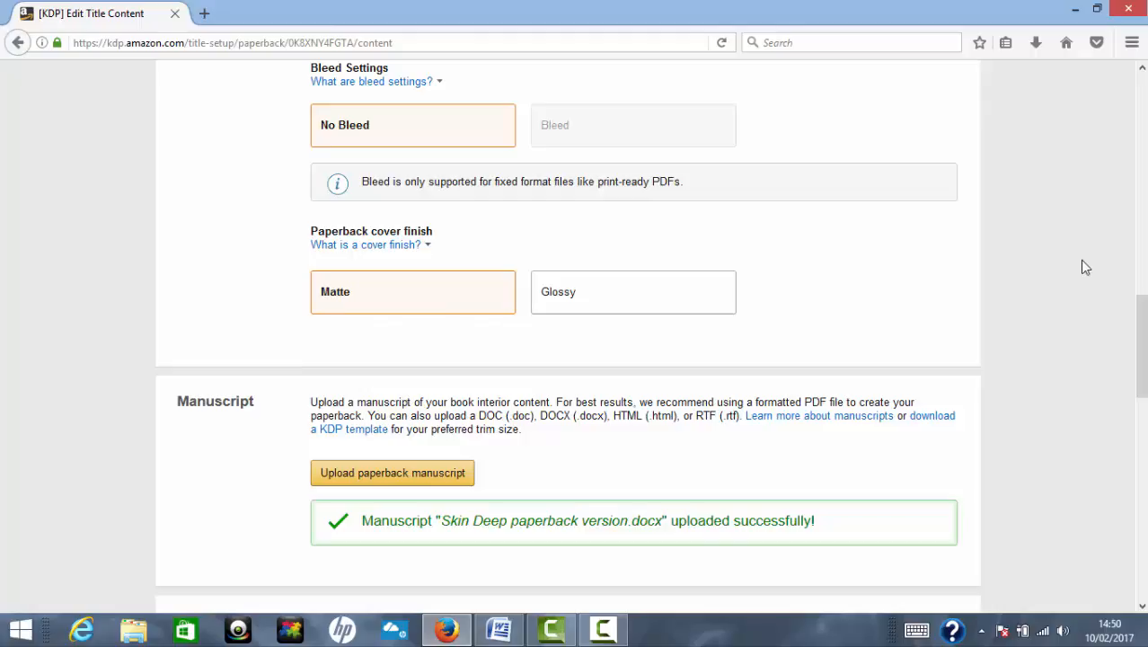
left_click_drag(1143, 315, 1143, 346)
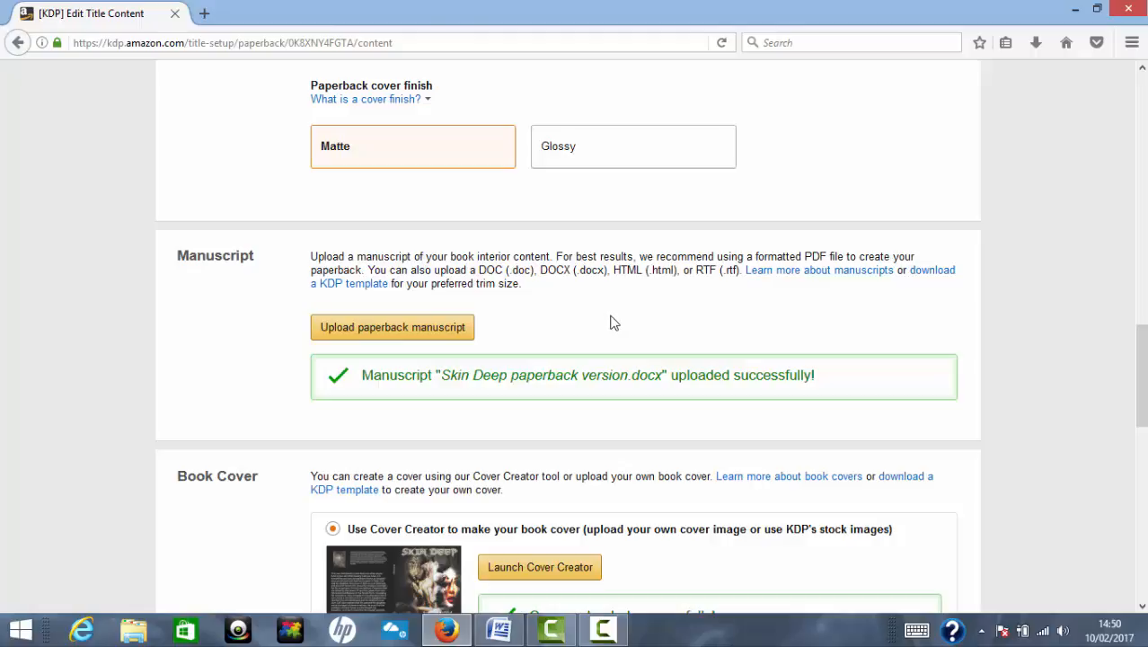
Switch to the Skin Deep paperback manuscript in Microsoft Word and enlarge the view to 120%.
key("alt+Tab")
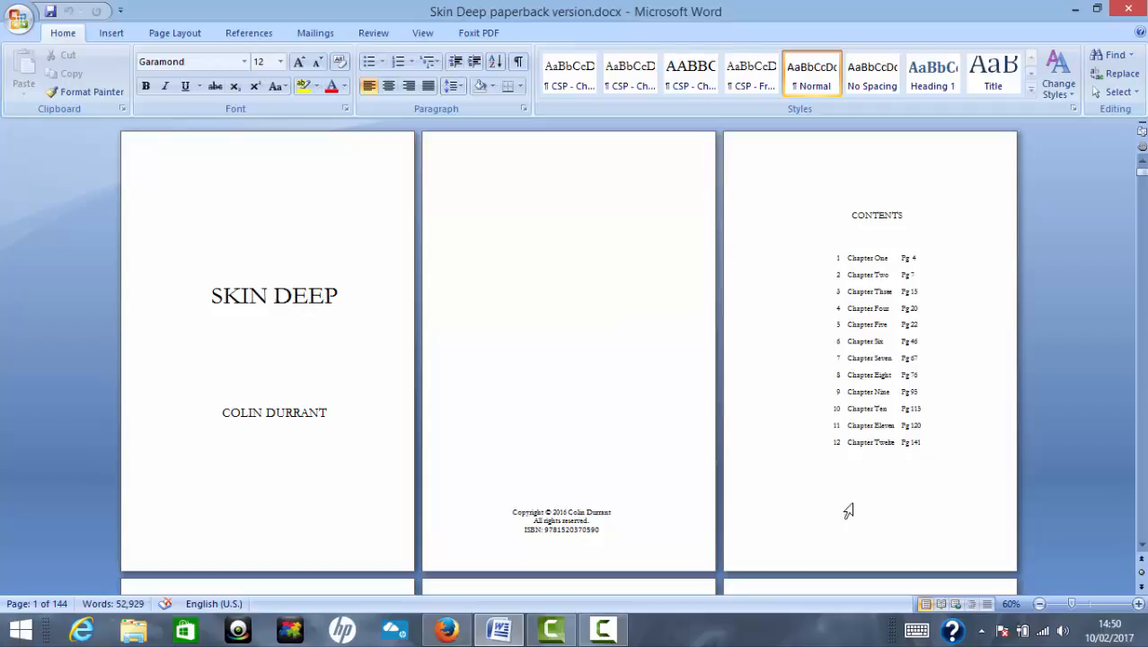
left_click(1138, 604)
left_click(1138, 605)
left_click(1139, 604)
left_click(1138, 604)
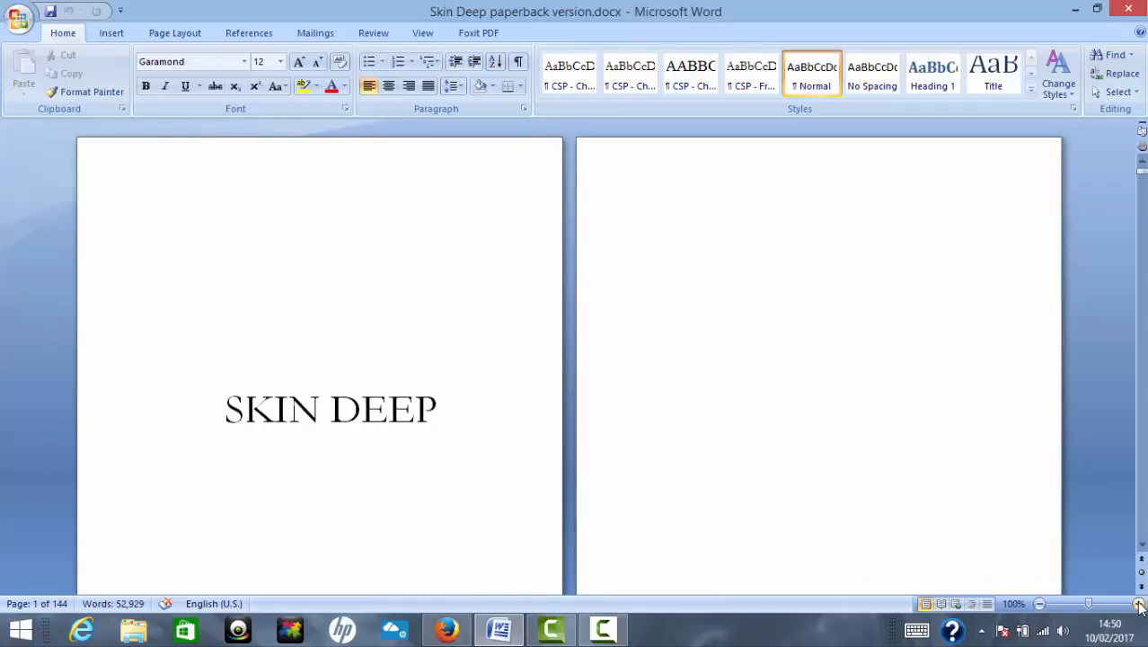
left_click(1139, 605)
left_click(1138, 605)
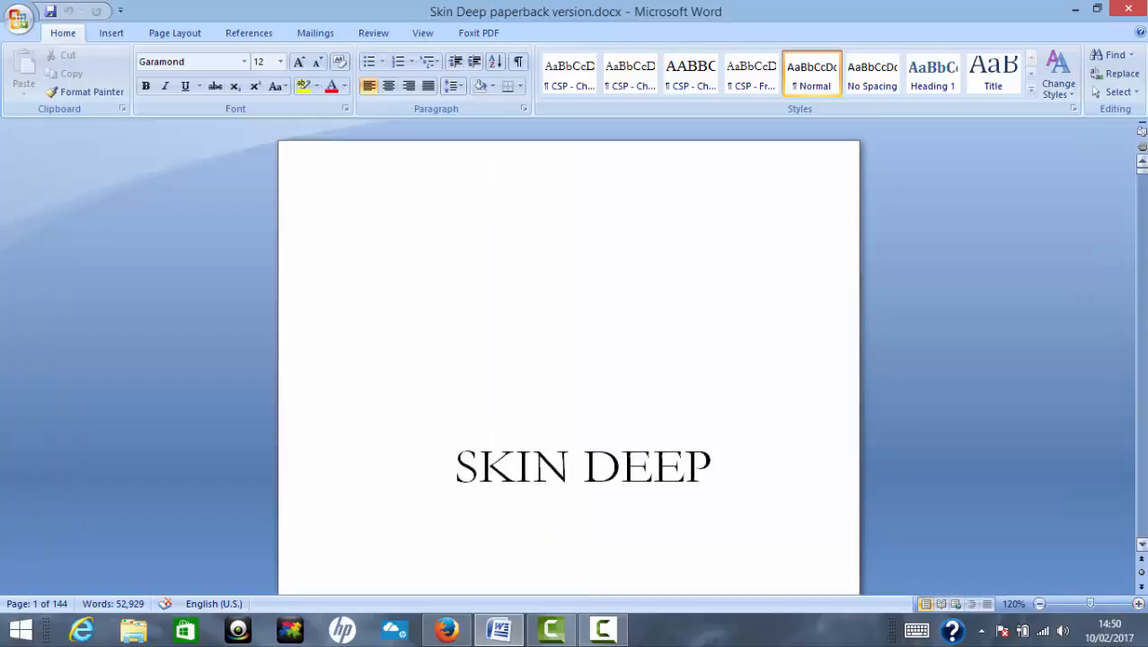
Look through the manuscript from the title page past the contents list to the opening text of Chapter One.
key("Down")
key("Down")
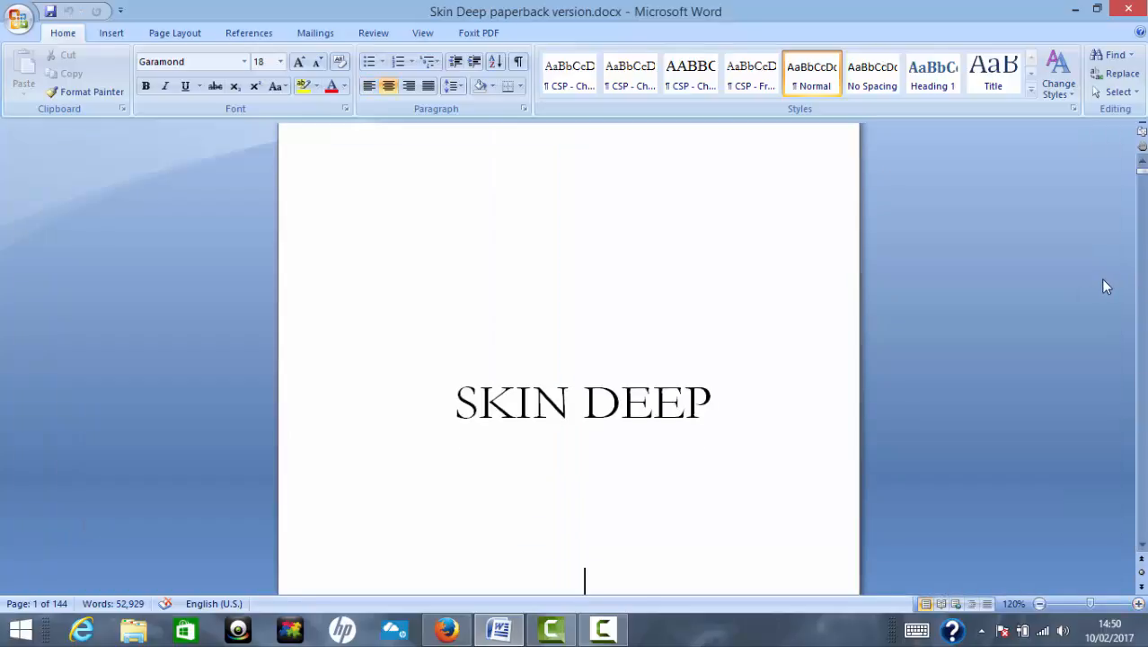
key("Down")
key("Down")
key("Down")
key("Down")
key("Down")
key("Down")
key("Down")
key("Down")
key("Down")
key("Down")
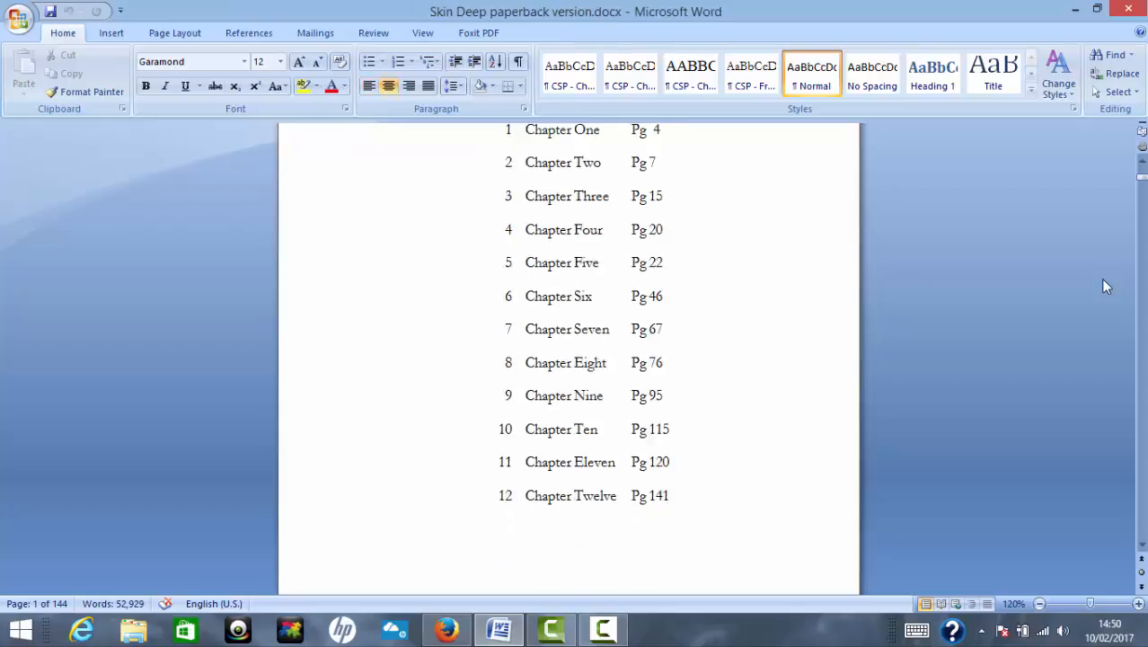
key("Down")
key("Down")
key("Down")
key("Down")
key("Down")
key("Down")
key("Down")
key("Down")
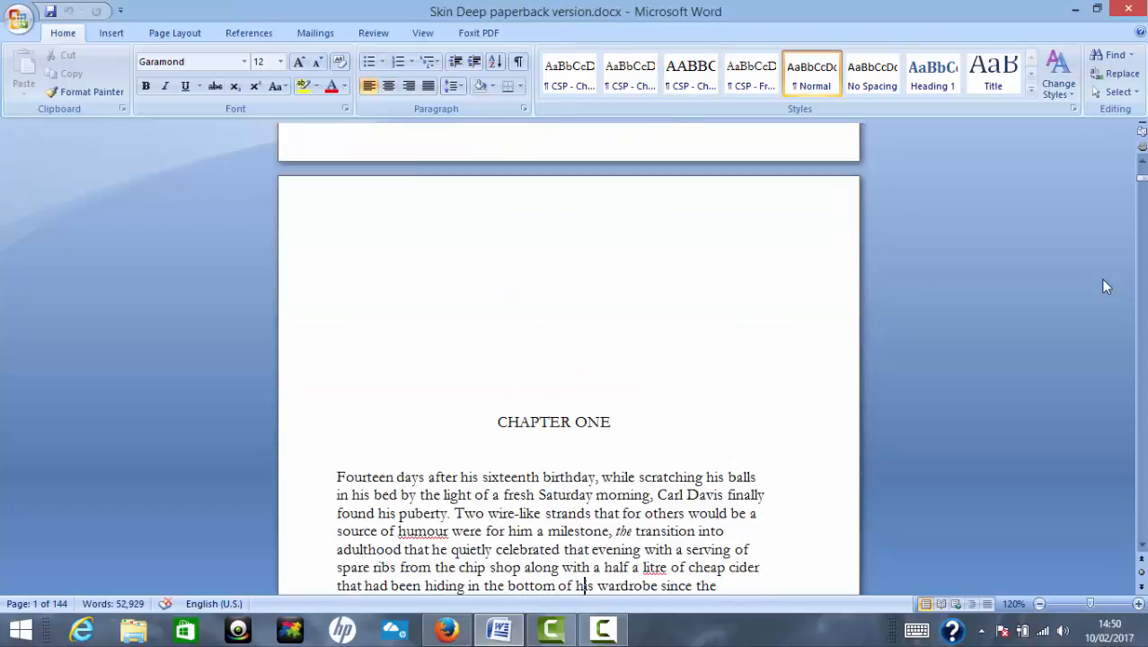
key("Down")
key("Down")
key("Down")
key("Down")
key("Down")
key("Down")
key("Down")
key("Down")
key("Down")
key("Down")
key("Down")
key("Down")
key("Down")
key("Down")
key("Down")
key("Down")
key("Down")
key("Down")
key("Down")
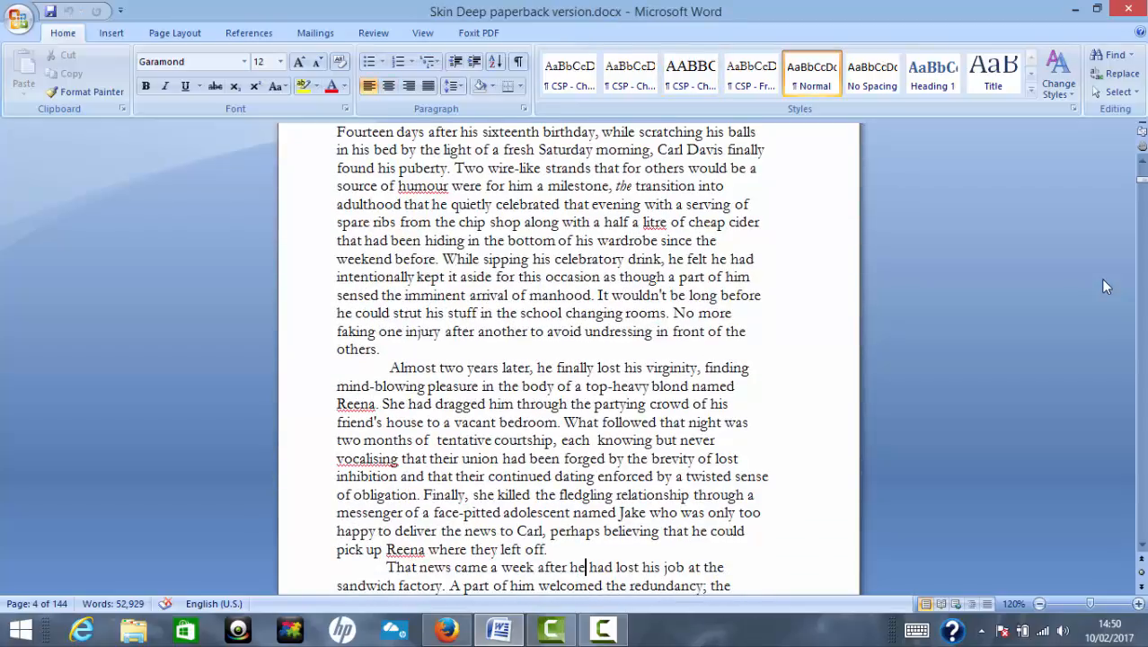
Examine the paragraph layout on the first page of Chapter One, placing the cursor in its first paragraph.
key("Up")
key("Up")
key("Up")
key("Up")
key("Up")
key("Up")
key("Up")
key("Up")
key("Up")
key("Up")
key("Up")
key("Up")
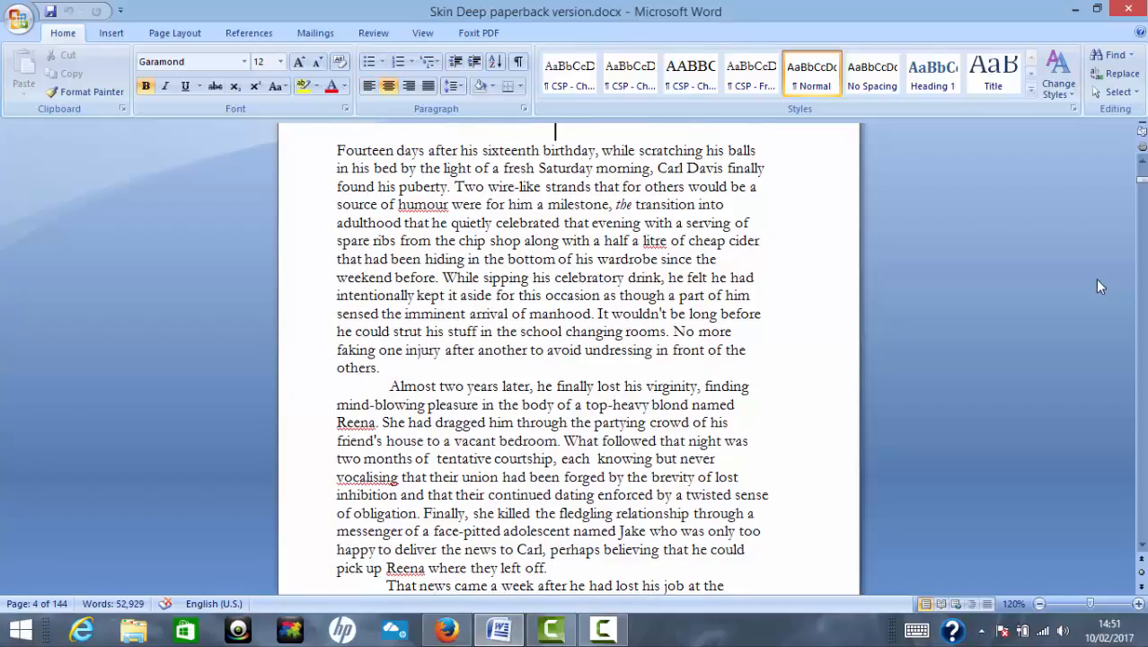
left_click(472, 187)
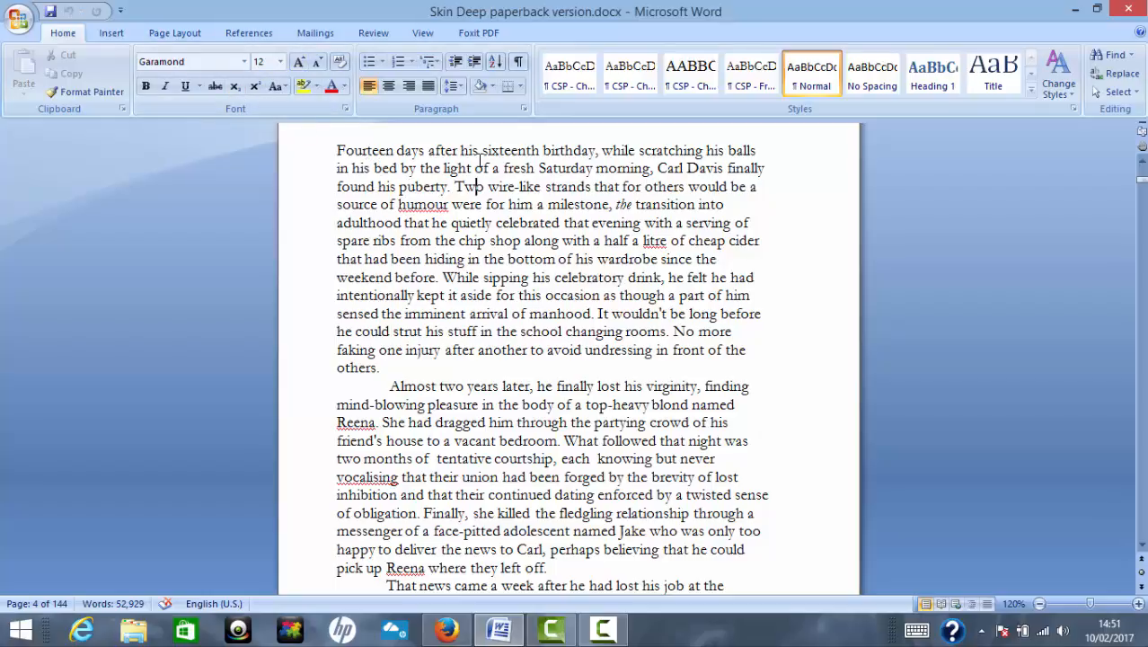
Go back from Chapter One through the contents table to the copyright notice.
key("Up")
key("Up")
key("Up")
key("Up")
key("Up")
key("Up")
key("Up")
key("Up")
key("Up")
key("Up")
key("Up")
key("Up")
key("Up")
key("Up")
key("Up")
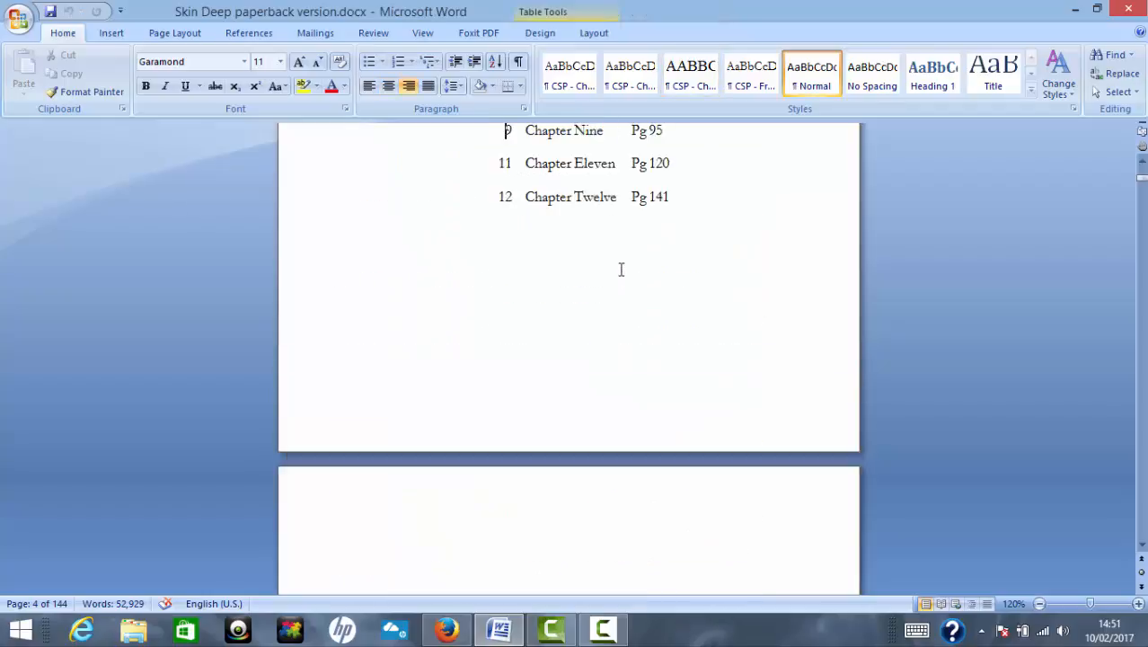
key("Up")
key("Up")
key("Up")
key("Up")
key("Up")
key("Up")
key("Up")
key("Up")
key("Up")
key("Up")
key("Up")
key("Up")
key("Up")
key("Up")
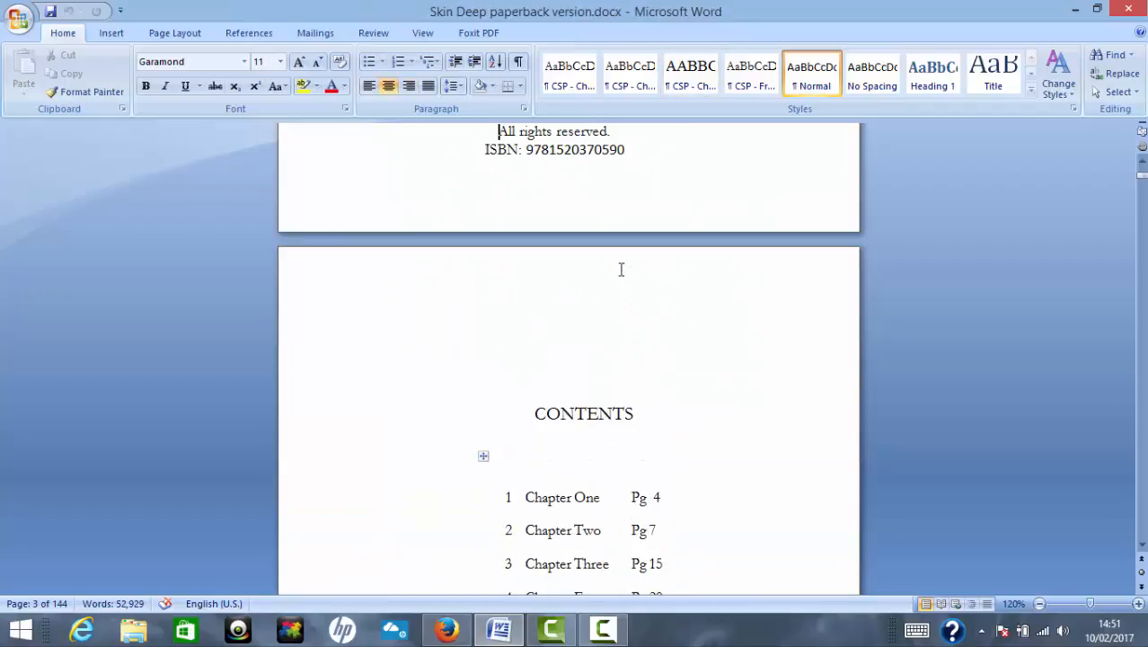
Examine the contents table's chapter names and page numbers.
key("Down")
key("Down")
key("Down")
key("Down")
key("Down")
key("Down")
key("Down")
key("Down")
key("Down")
key("Down")
key("Down")
key("Down")
key("Down")
key("Down")
key("Down")
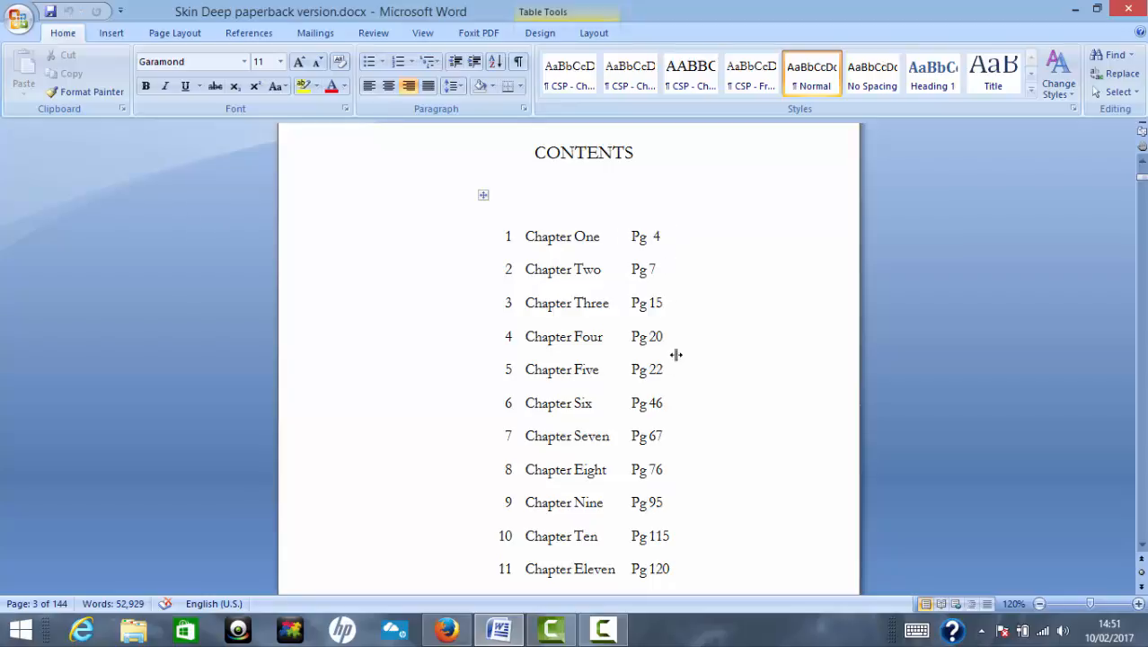
Return to the manuscript's title page to view the book title and author line.
key("Up")
key("Up")
key("Up")
key("Up")
key("Up")
key("Up")
key("Up")
key("Up")
key("Up")
key("Up")
key("Up")
key("Up")
key("Up")
key("Up")
key("Up")
key("Up")
key("Up")
key("Up")
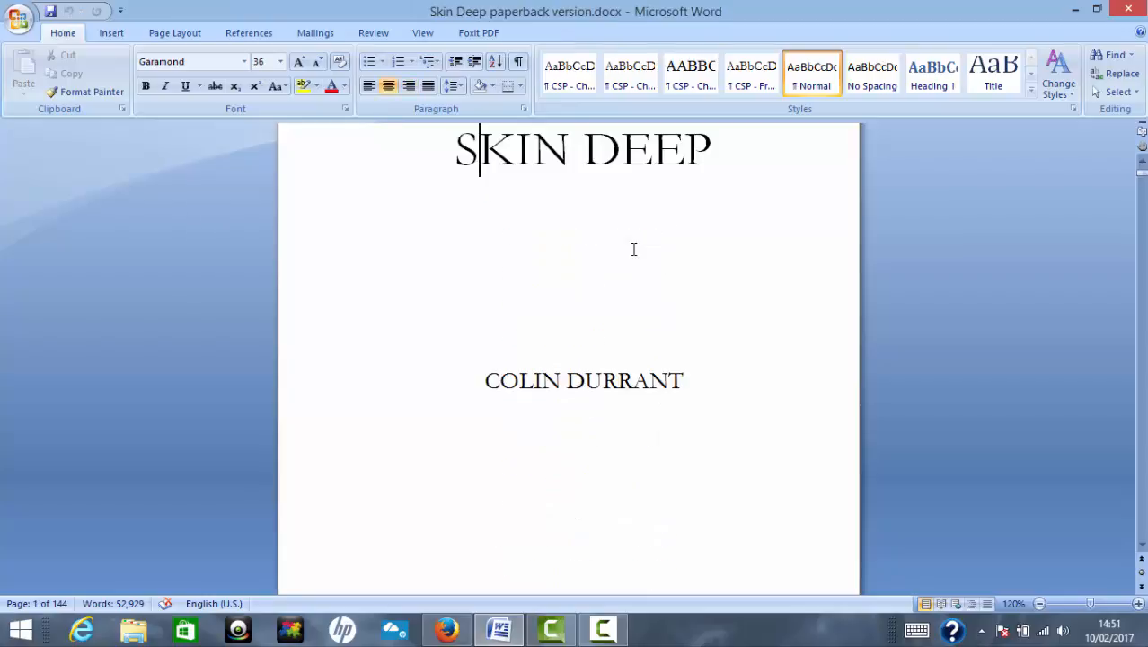
Examine the copyright notice and ISBN line on the page before the contents.
key("Down")
key("Down")
key("Down")
key("Down")
key("Down")
key("Down")
key("Down")
key("Down")
key("Down")
key("Down")
key("Down")
key("Down")
key("Down")
key("Down")
key("Down")
key("Down")
key("Down")
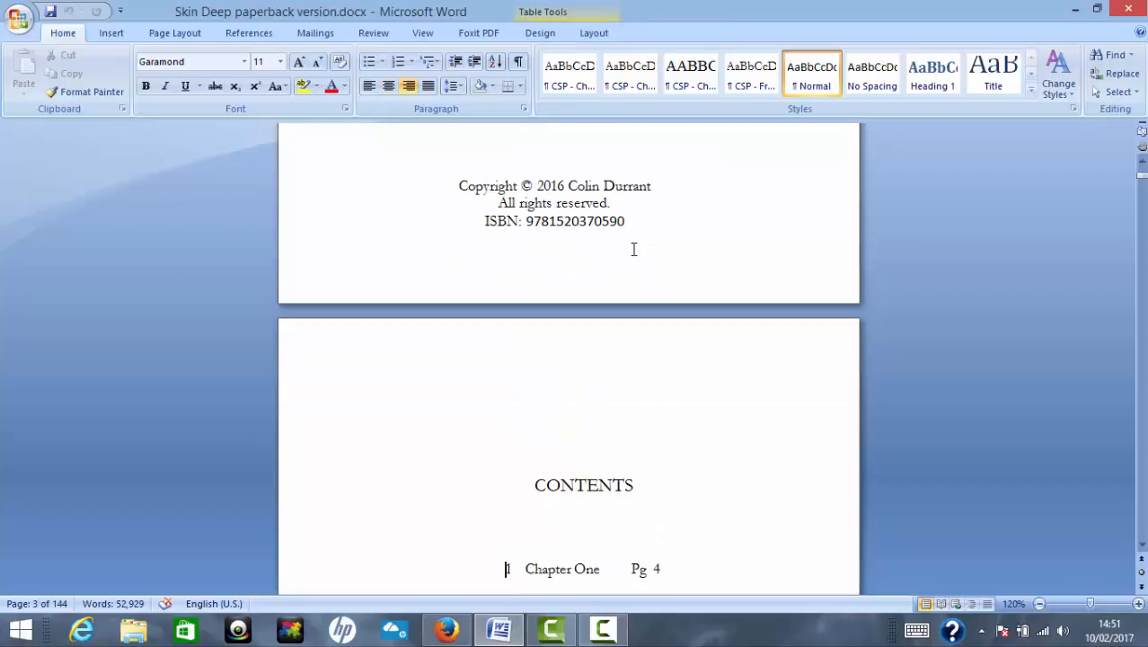
Go back from the contents table to the manuscript's title page to view the author line.
key("Up")
key("Up")
key("Up")
key("Up")
key("Up")
key("Up")
key("Up")
key("Up")
key("Up")
key("Up")
key("Up")
key("Up")
key("Up")
key("Up")
key("Up")
key("Up")
key("Up")
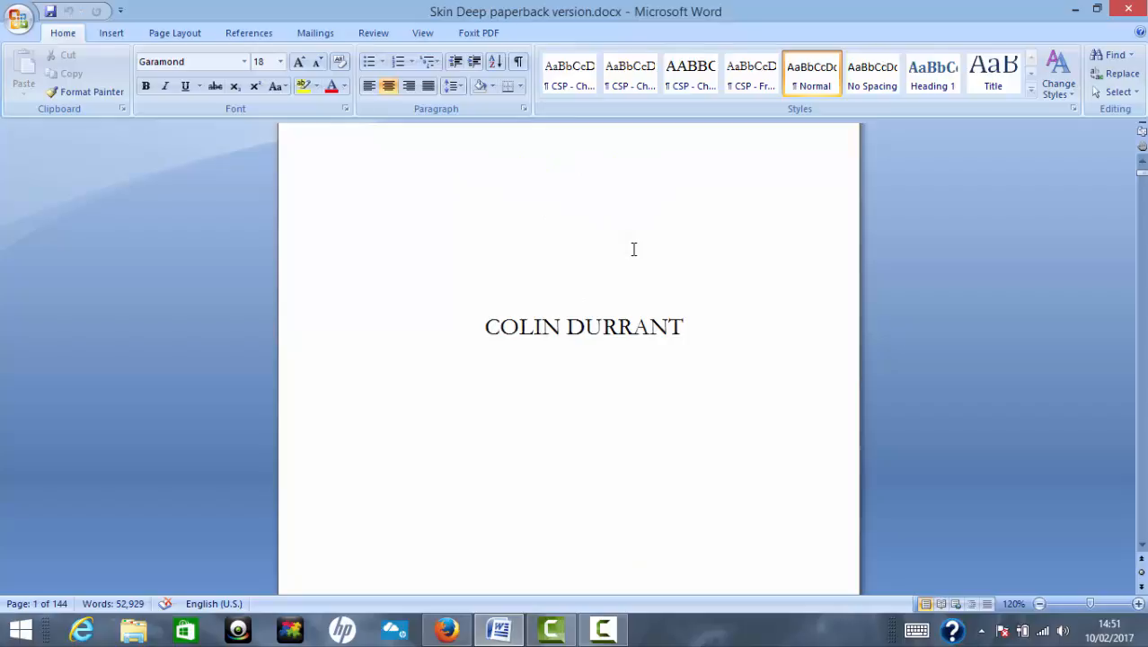
Move forward past the copyright notice to the first three chapter entries in the contents table.
key("Down")
key("Down")
key("Down")
key("Down")
key("Down")
key("Down")
key("Down")
key("Down")
key("Down")
key("Down")
key("Down")
key("Down")
key("Down")
key("Down")
key("Down")
key("Down")
key("Down")
key("Down")
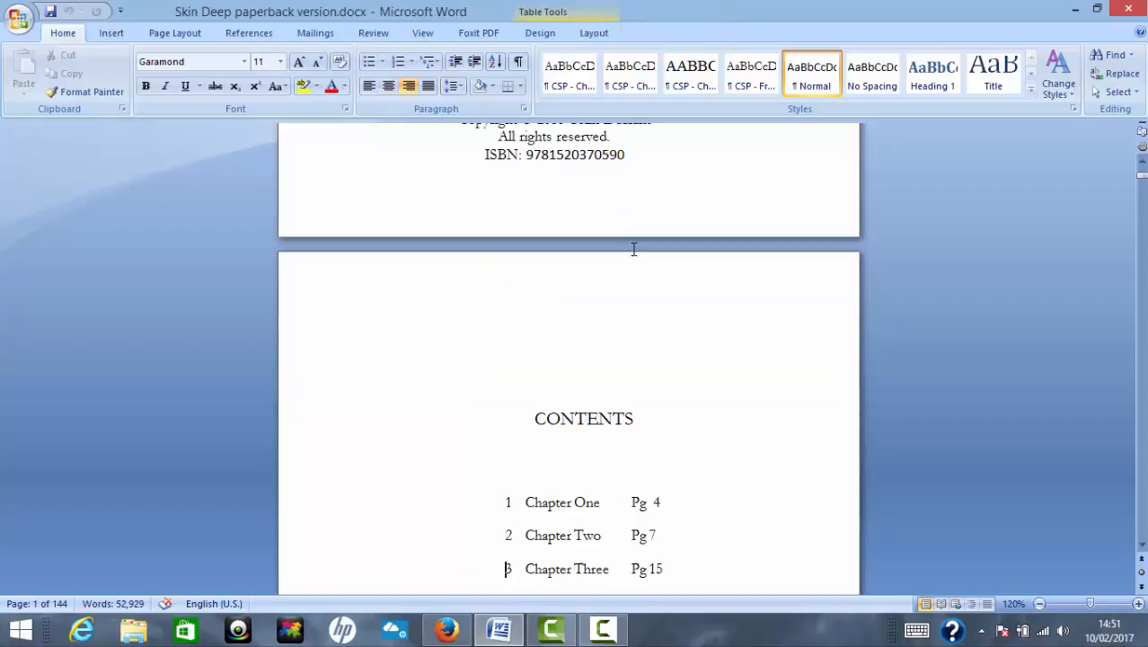
Move the cursor back from the contents entries to the All rights reserved line of the copyright notice.
key("Up")
key("Up")
key("Up")
key("Up")
key("Up")
key("Up")
key("Up")
key("Up")
key("Up")
key("Up")
key("Up")
key("Up")
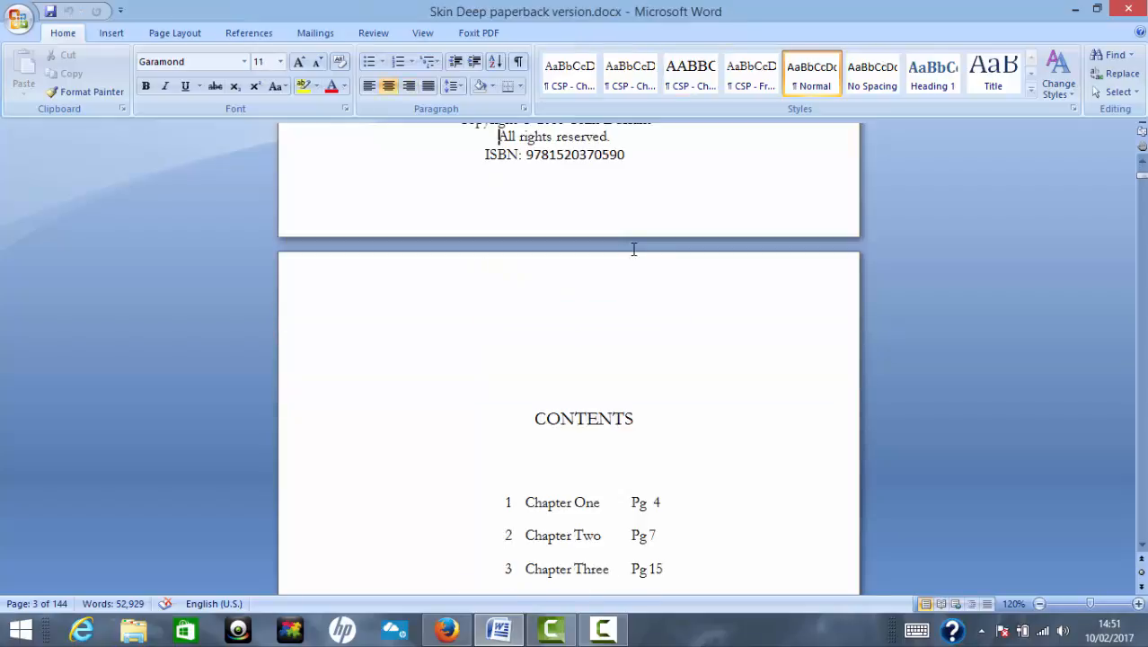
Zoom the document out to 70% to show three pages side by side.
left_click(1039, 604)
left_click(1039, 604)
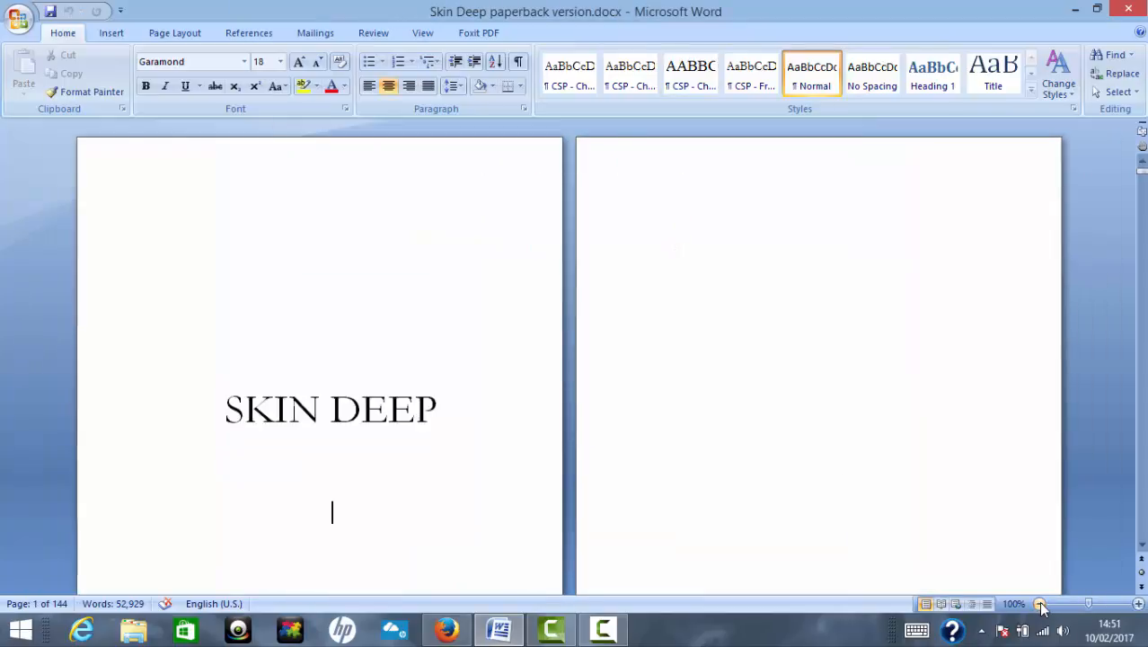
left_click(1040, 604)
left_click(1040, 604)
left_click(1039, 603)
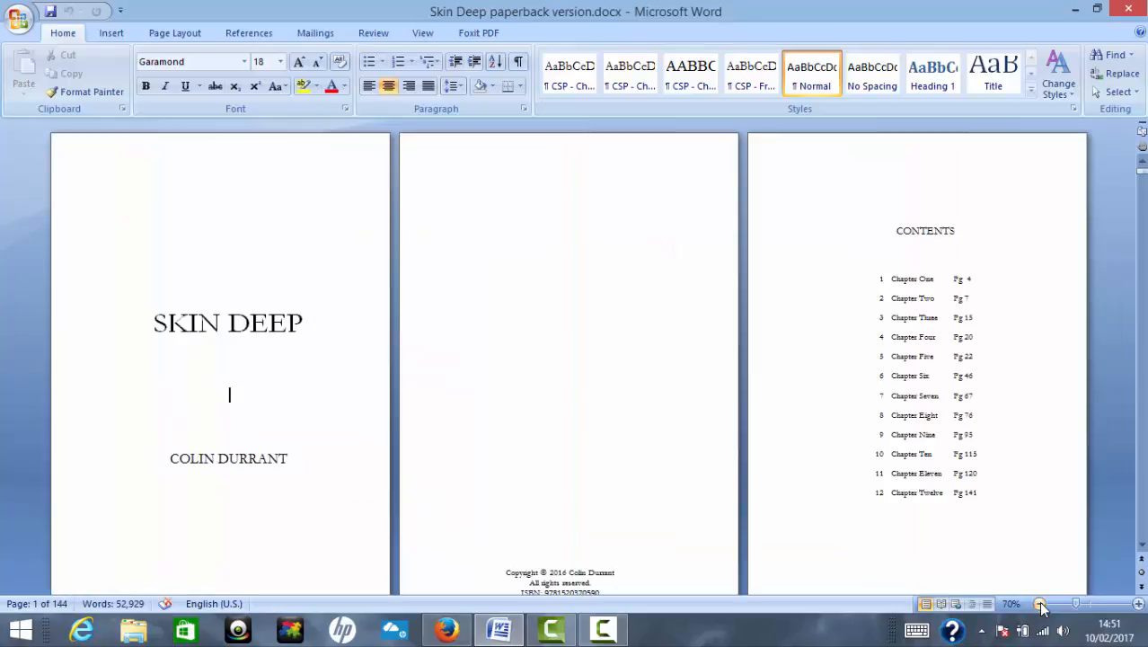
Look through the front matter to Chapter One and briefly highlight the opening lines on the chapter's second page.
scroll(1142, 546, "down", 1)
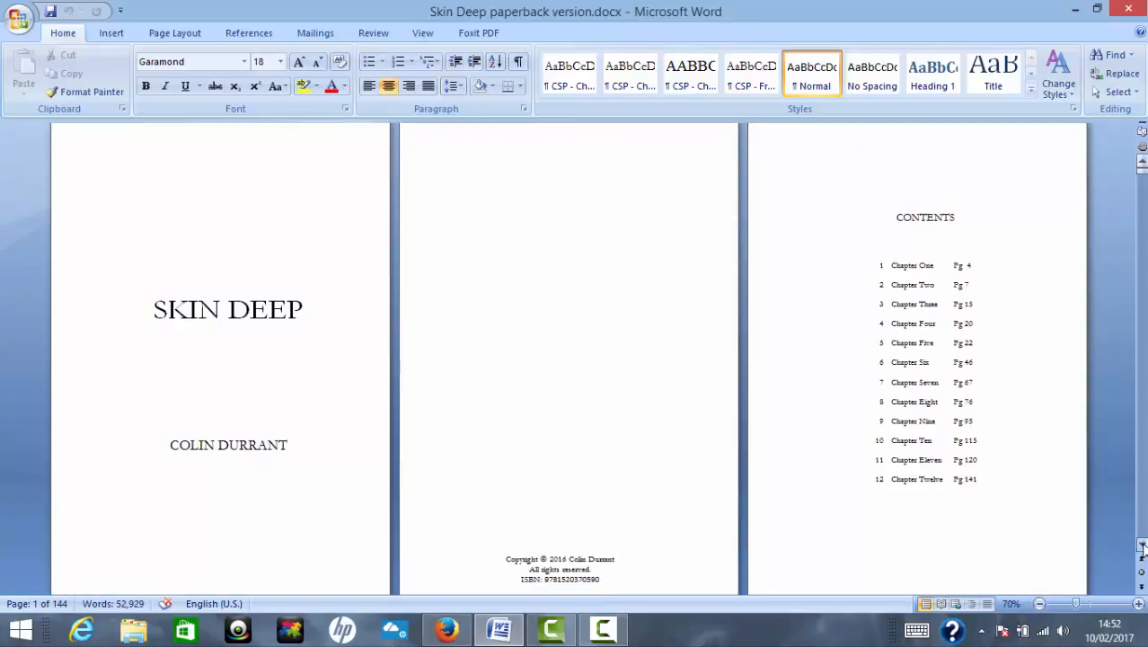
scroll(1141, 546, "down", 1)
left_click(230, 313)
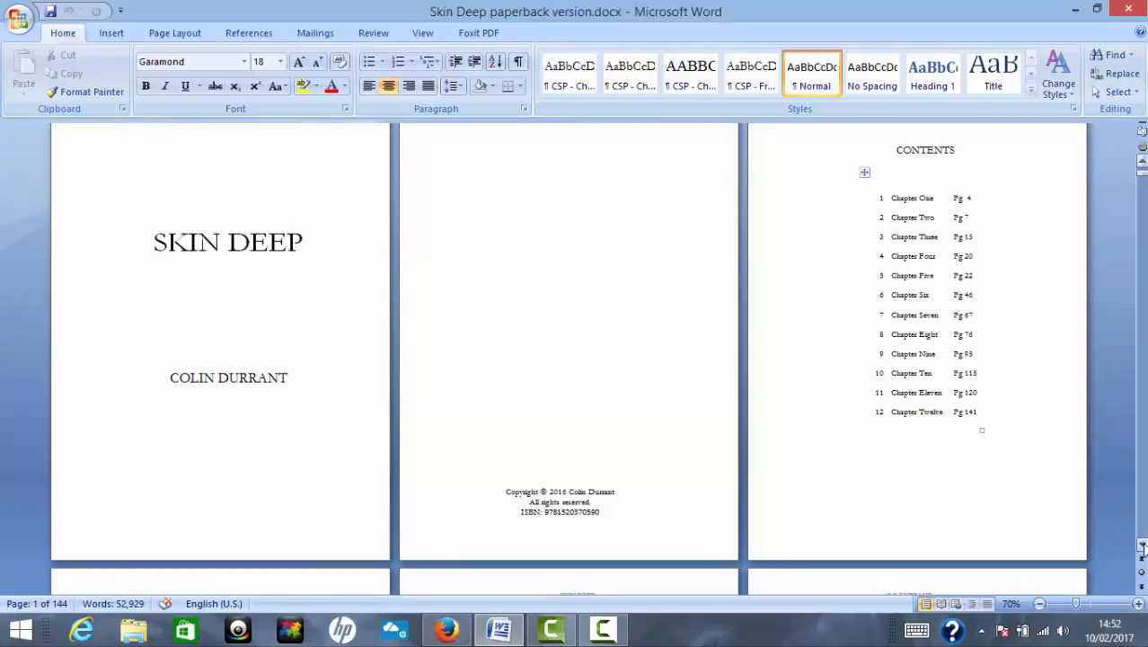
scroll(1143, 547, "down", 1)
scroll(1142, 546, "down", 6)
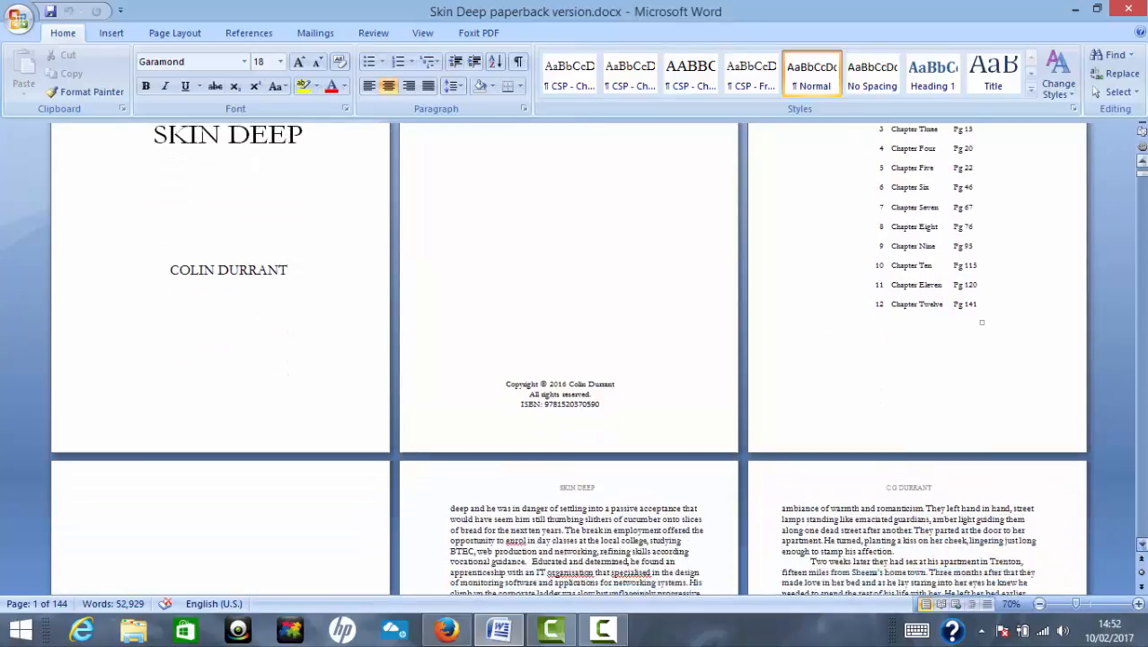
scroll(1142, 546, "down", 6)
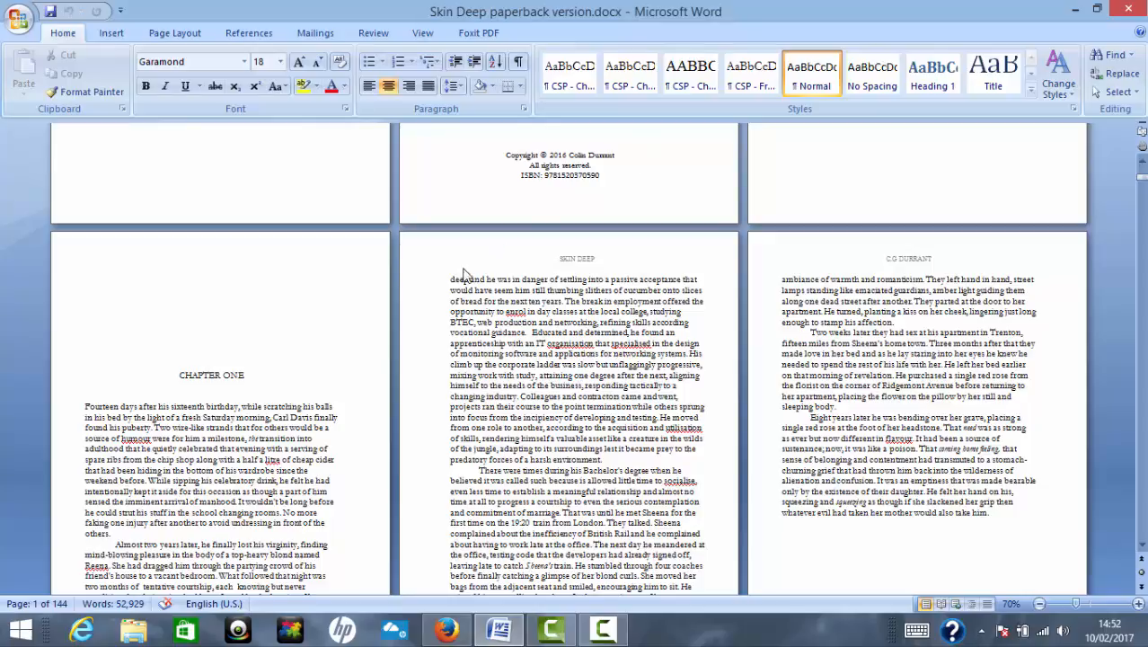
left_click_drag(452, 283, 503, 332)
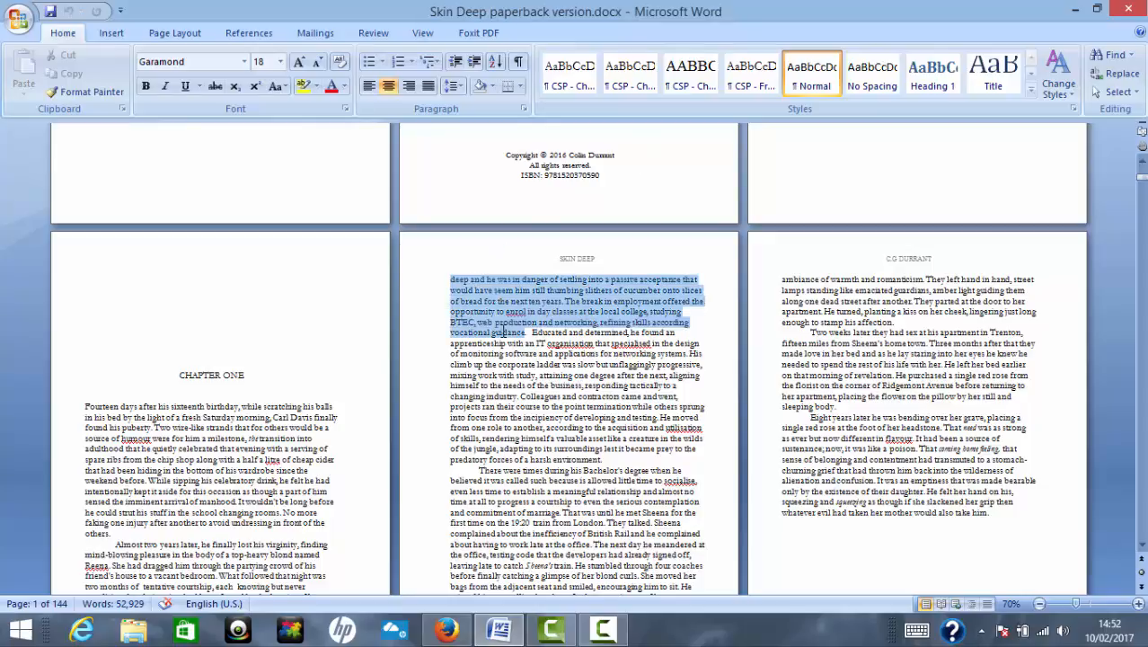
left_click(503, 332)
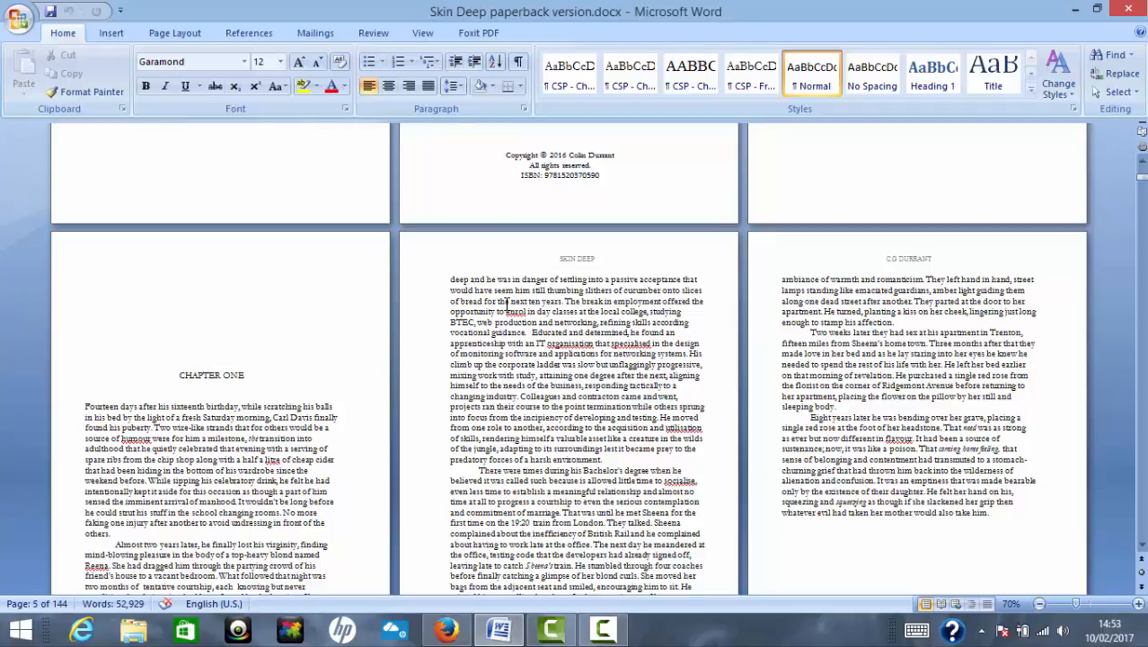
Show the formatting marks and examine the section breaks on the title, copyright and contents pages.
left_click(519, 65)
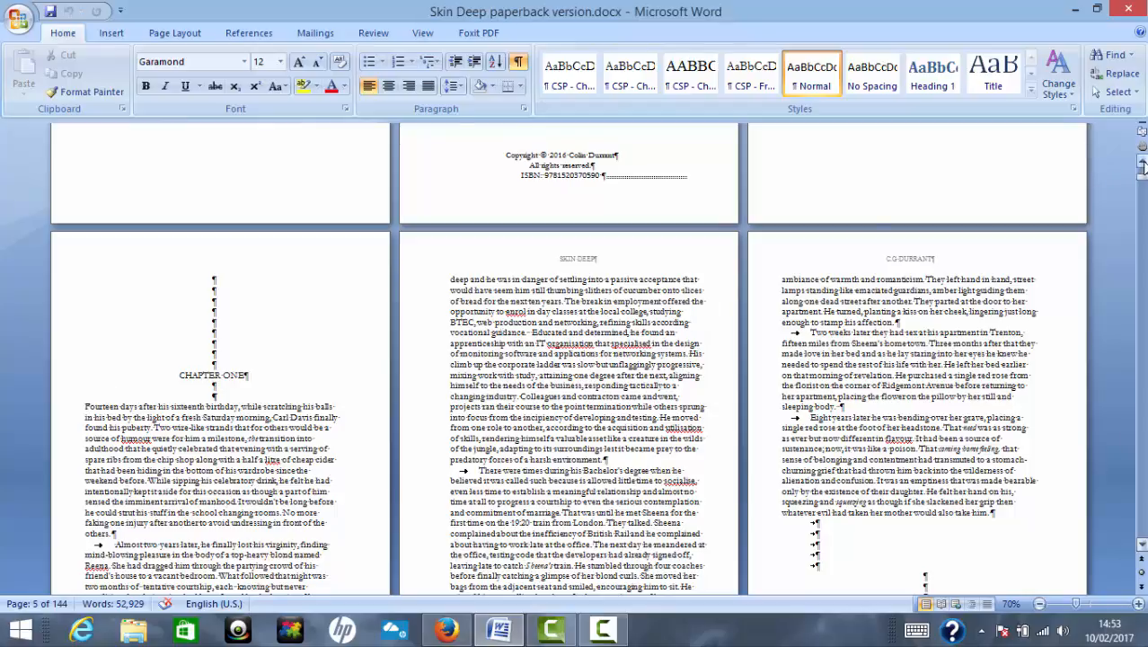
left_click(1143, 164)
left_click(1143, 165)
left_click(1143, 164)
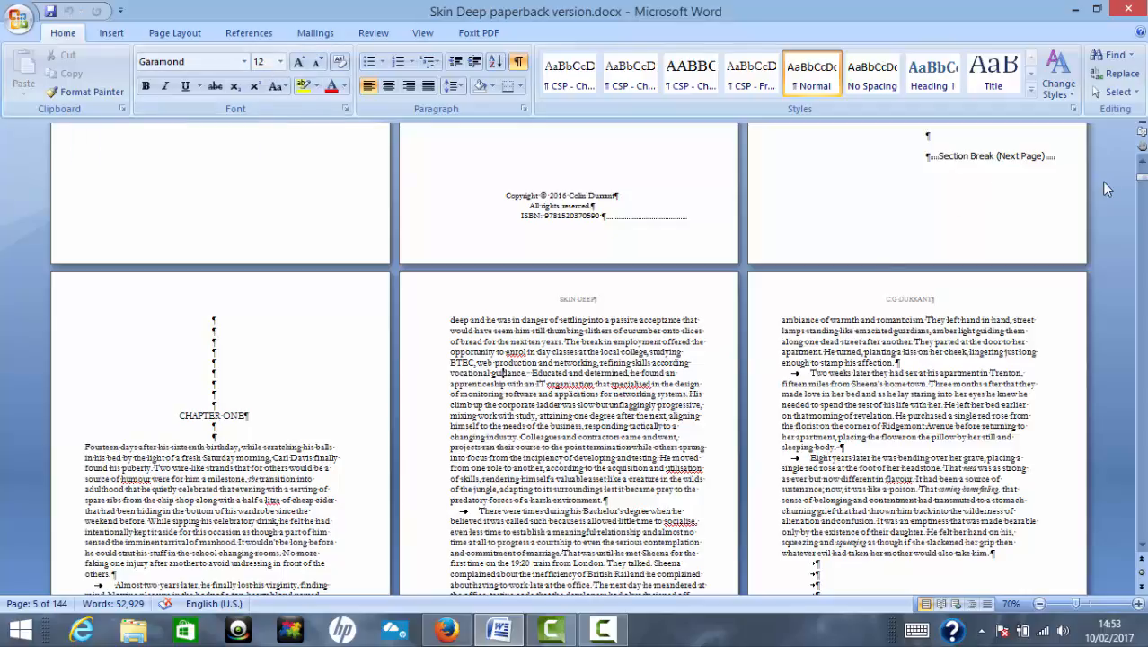
left_click_drag(1141, 184, 1143, 177)
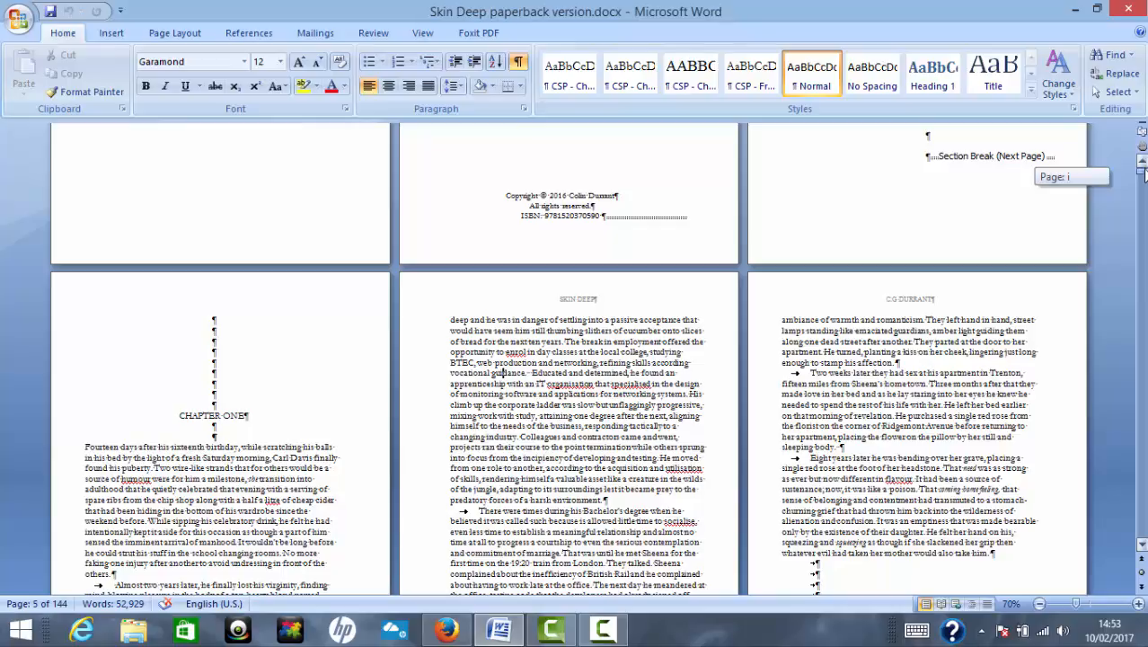
left_click_drag(1143, 174, 1143, 174)
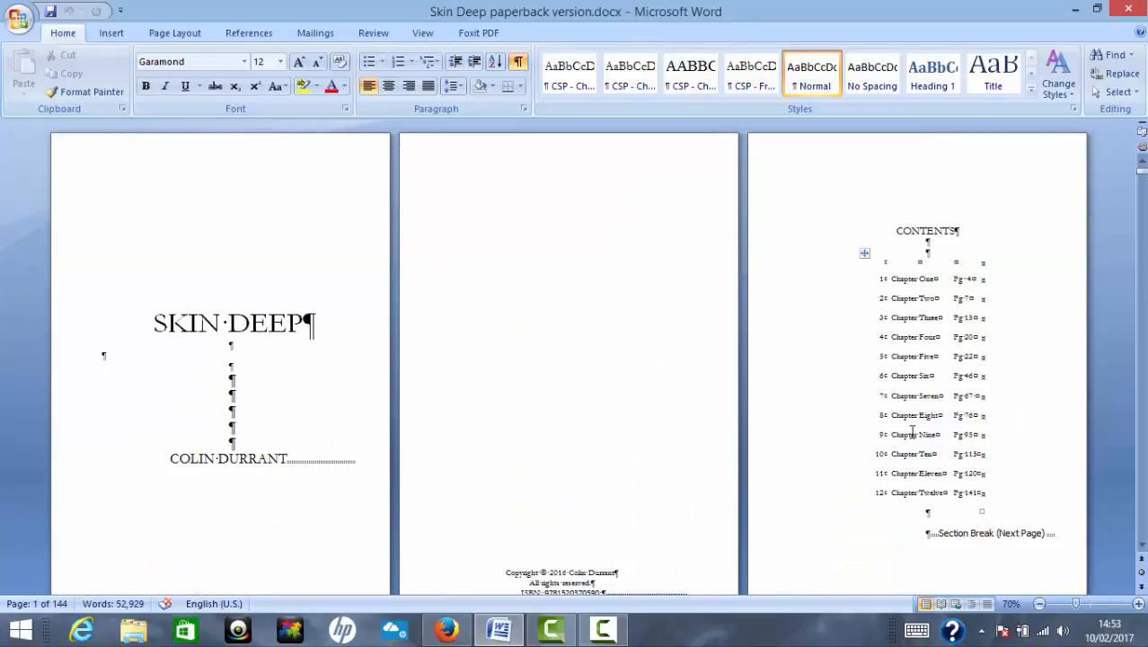
Open the title and copyright page headers for editing and hide the formatting marks.
double_click(245, 169)
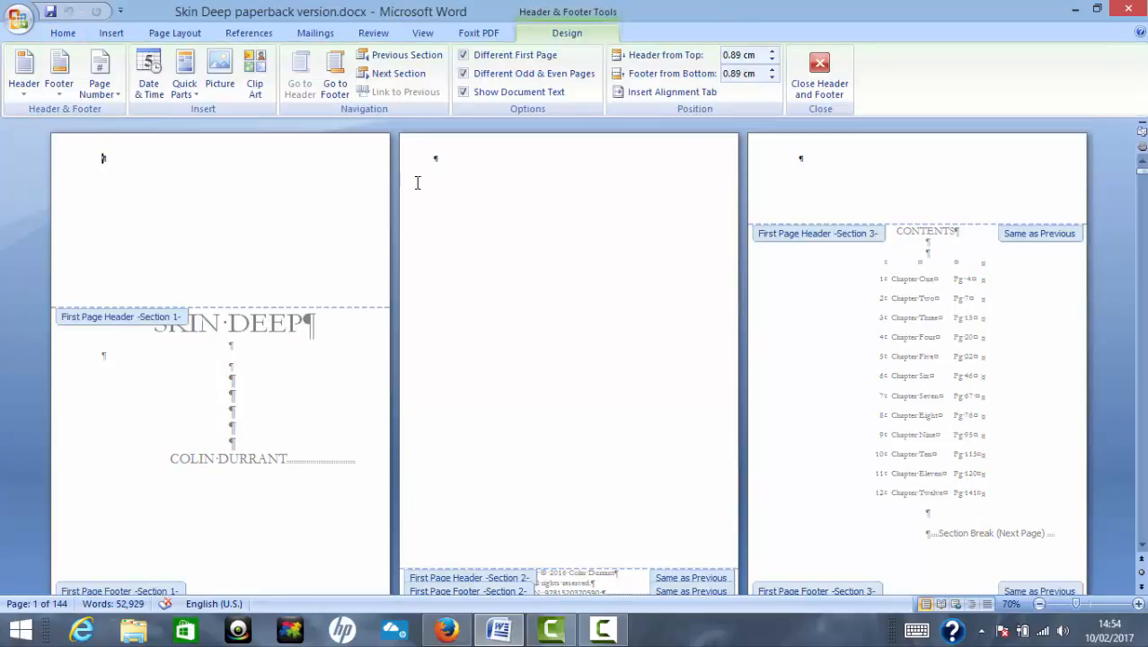
left_click(558, 400)
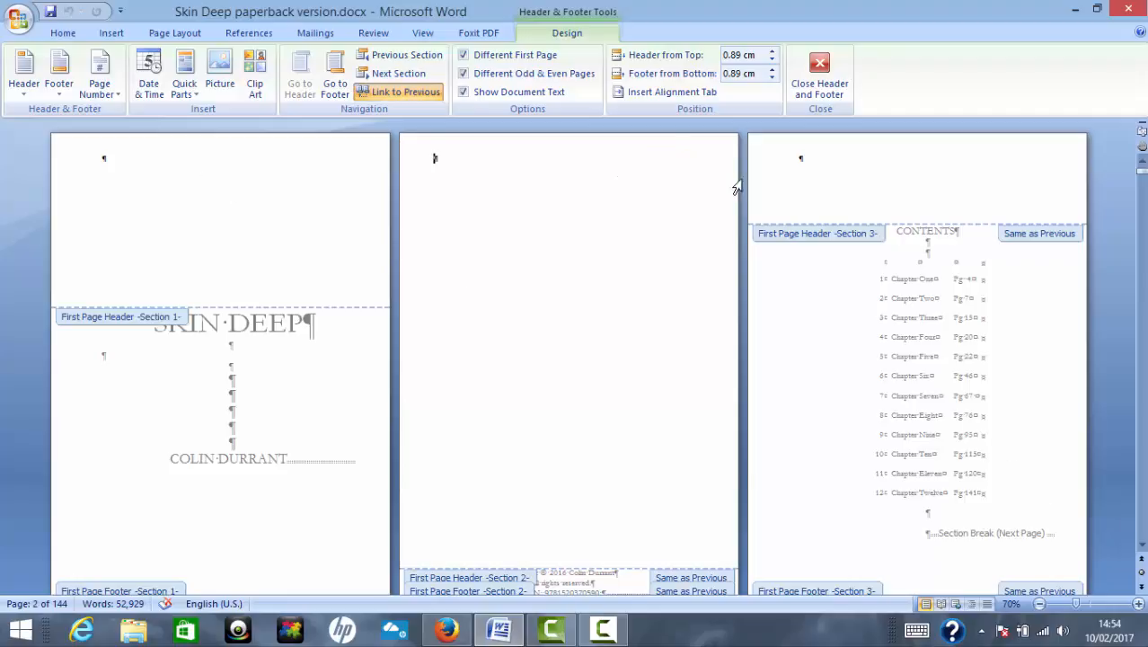
left_click(67, 34)
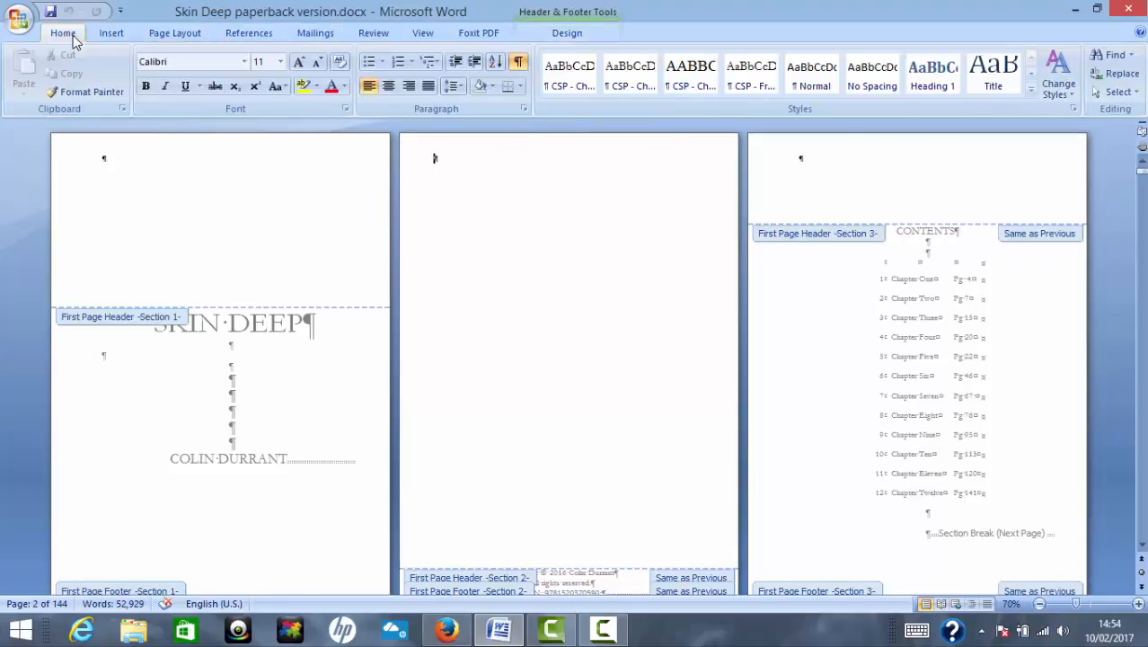
left_click(520, 65)
Examine the first, odd and even page headers and footers across the opening chapters, and leave header editing.
double_click(588, 404)
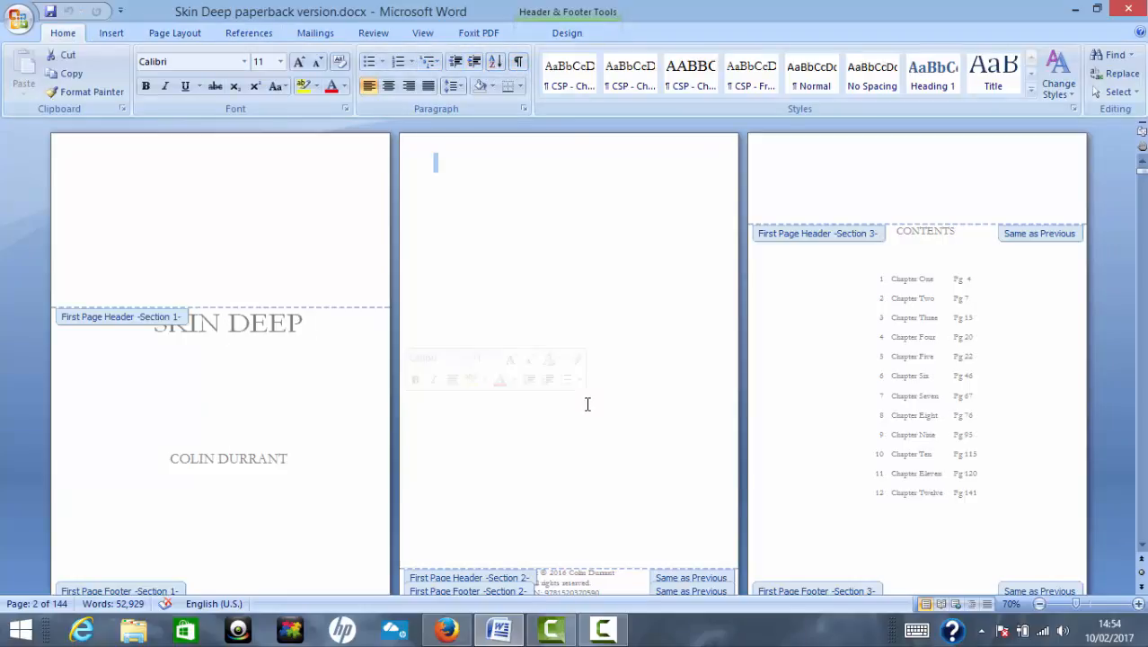
double_click(588, 404)
left_click(569, 462)
scroll(569, 463, "down", 4)
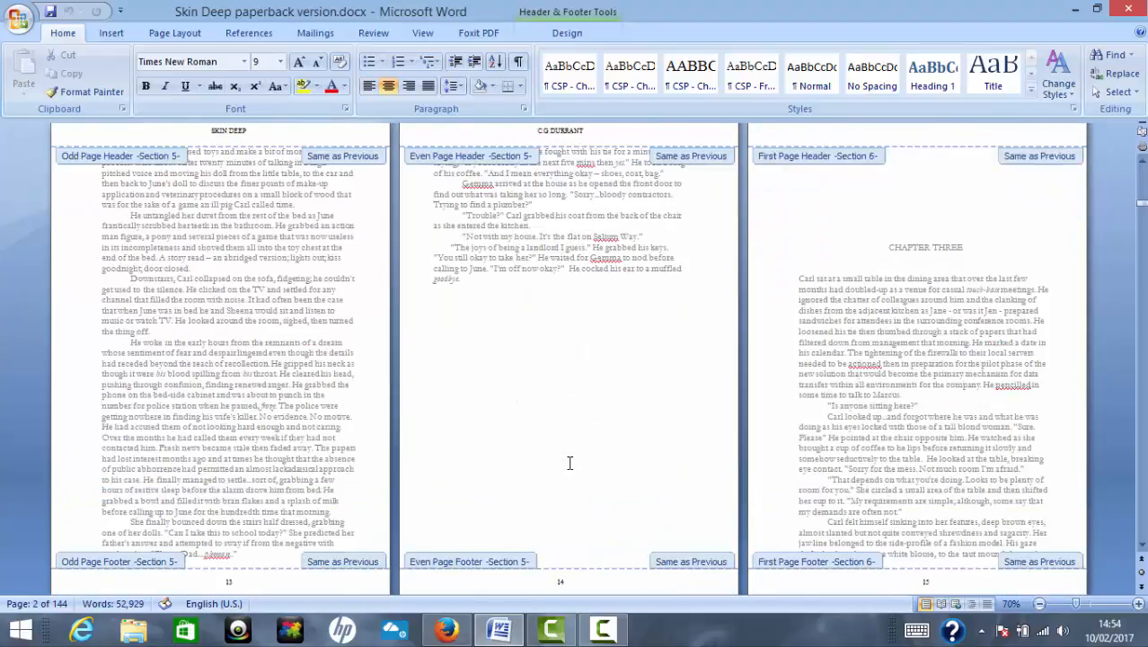
scroll(570, 463, "up", 3)
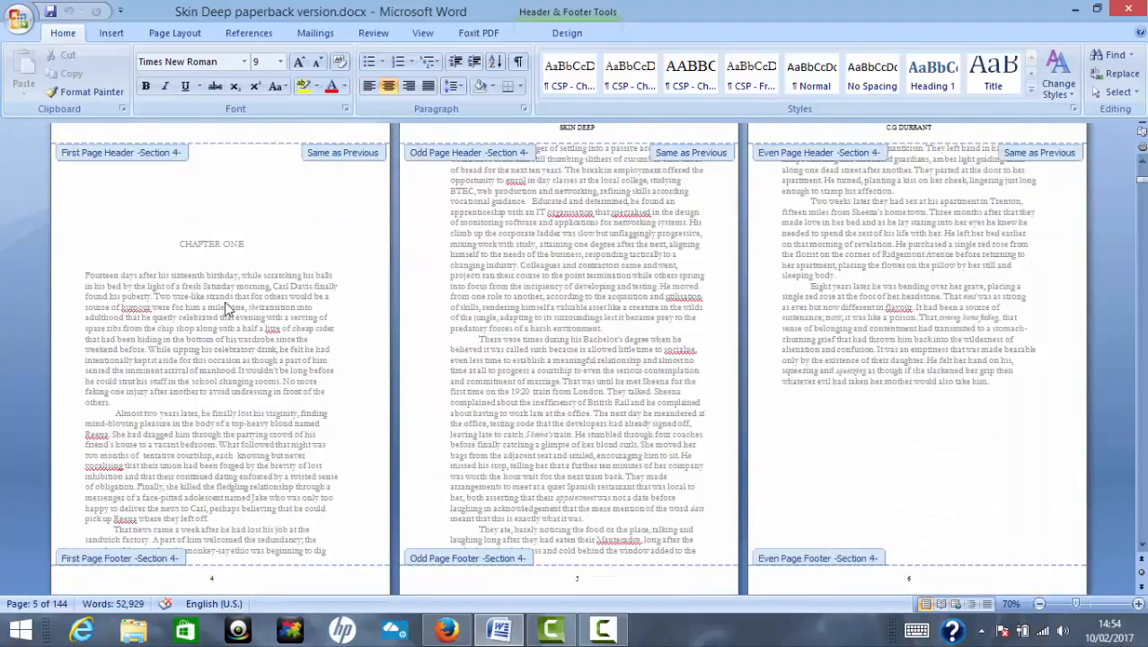
key("Escape")
Review the running headers and page numbers from the title page through Chapter One to the start of Chapter Two.
key("Down")
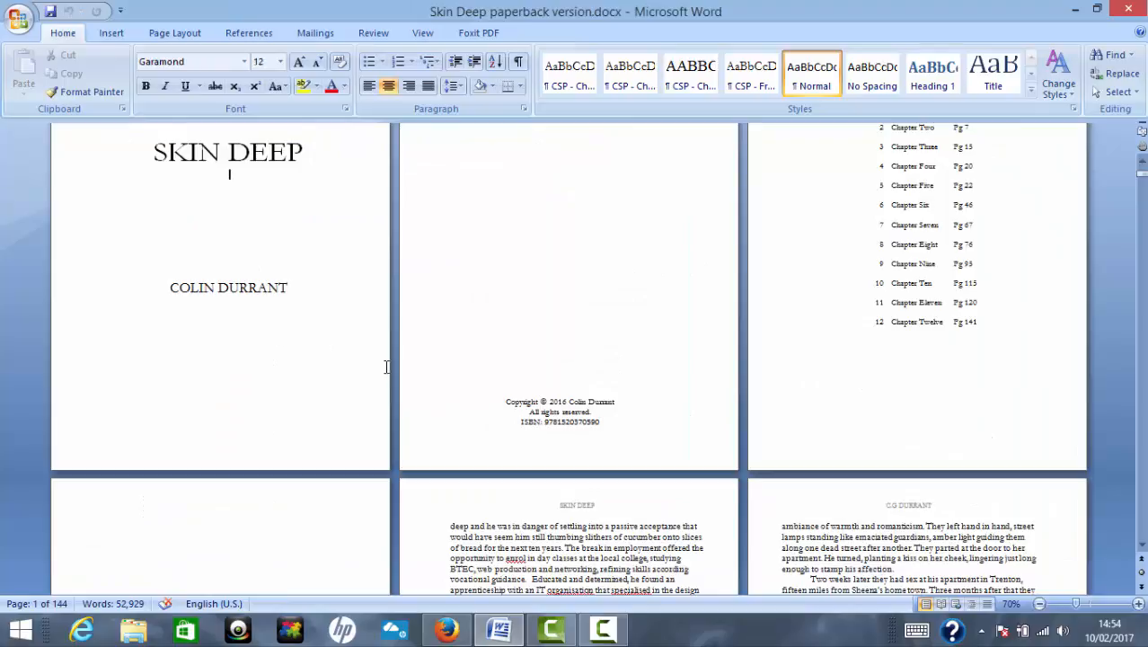
key("Down")
key("Down")
key("Down")
key("Down")
key("Down")
key("Down")
key("Down")
key("Down")
key("Down")
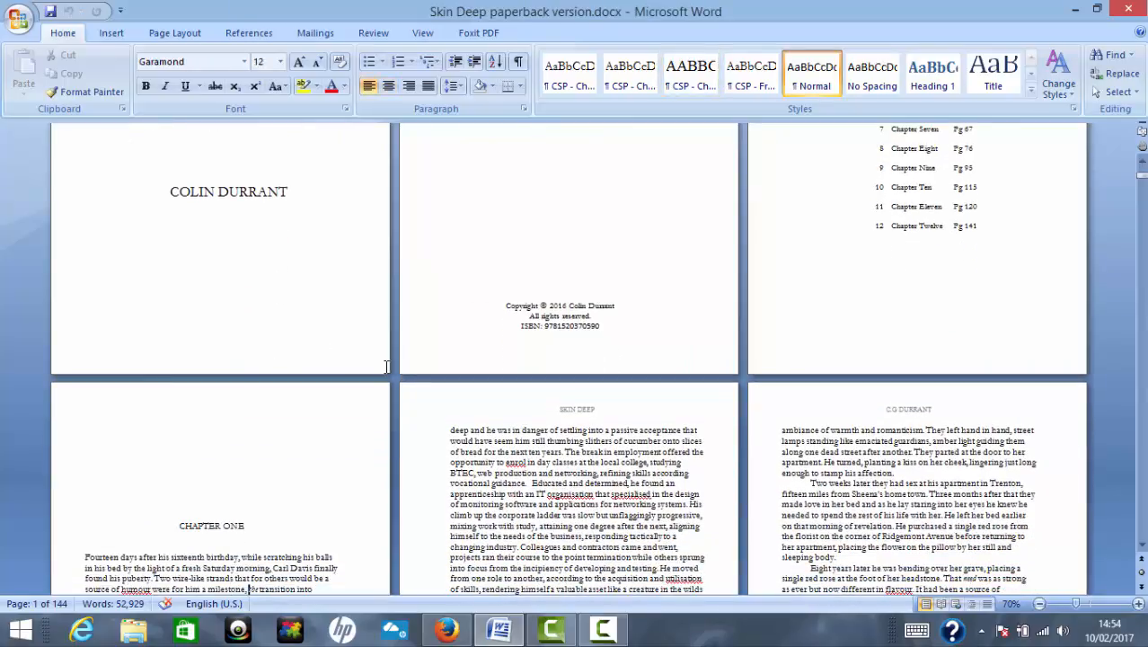
key("Down")
key("Down")
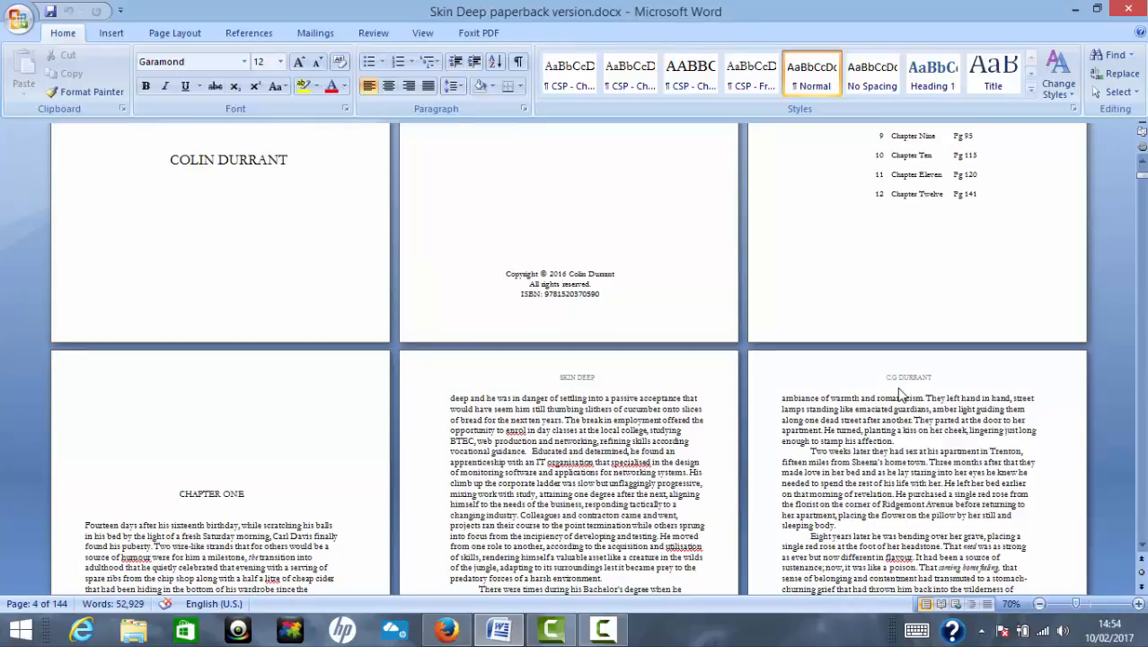
scroll(901, 395, "down", 5)
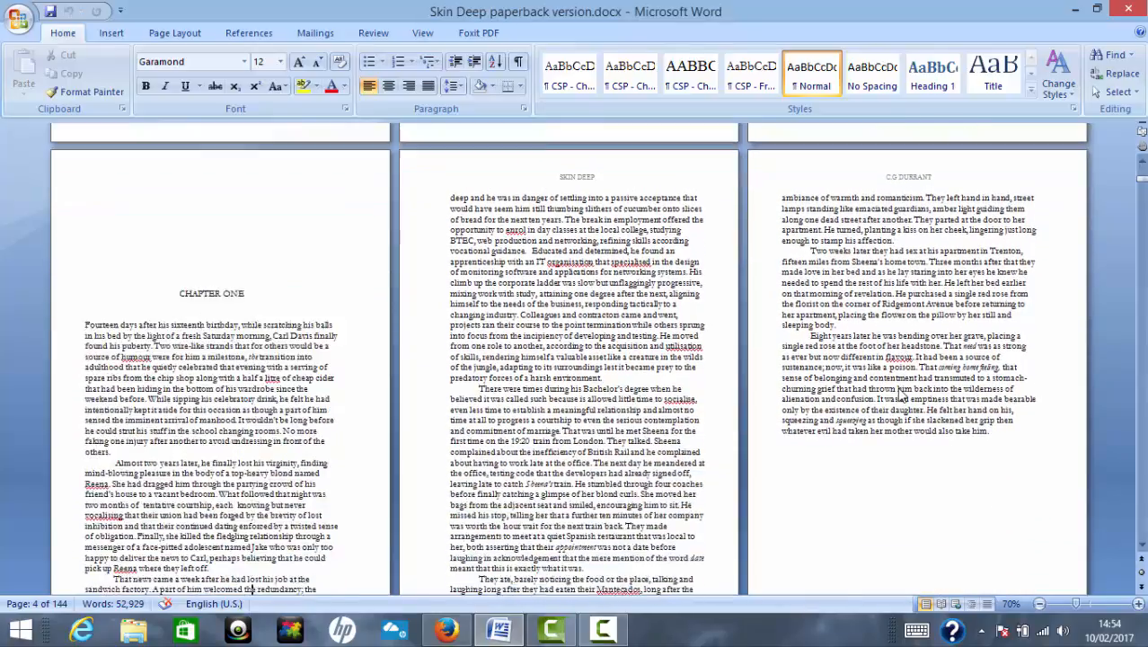
scroll(901, 395, "down", 8)
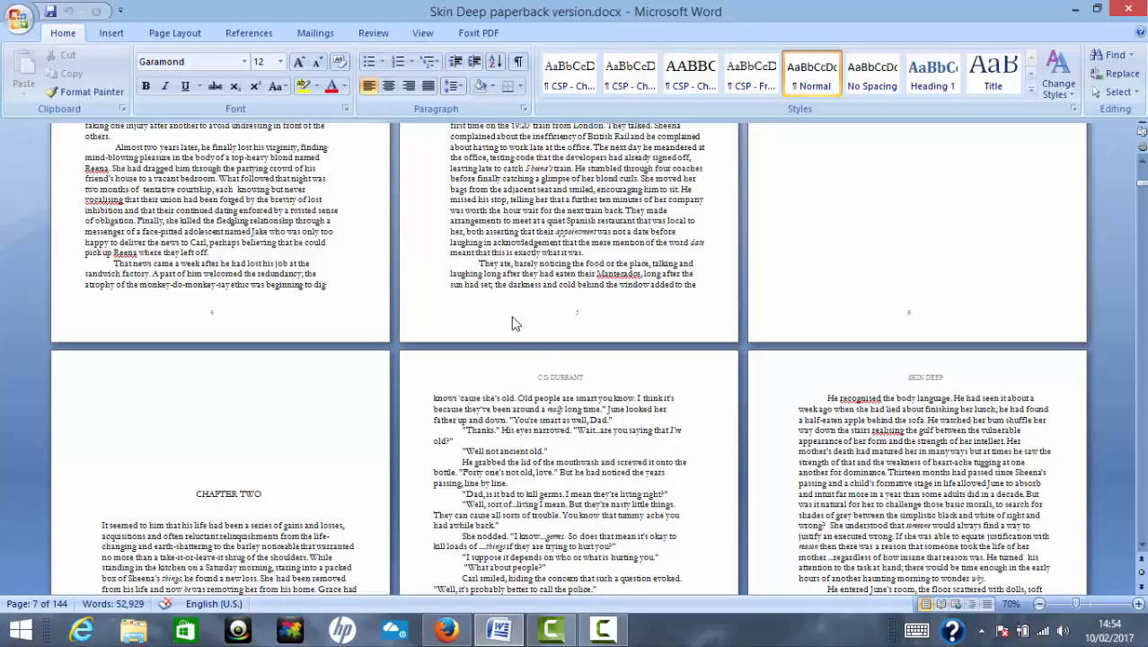
Open Chapter Two's even page header to examine its section headers, and return to the body text.
double_click(626, 387)
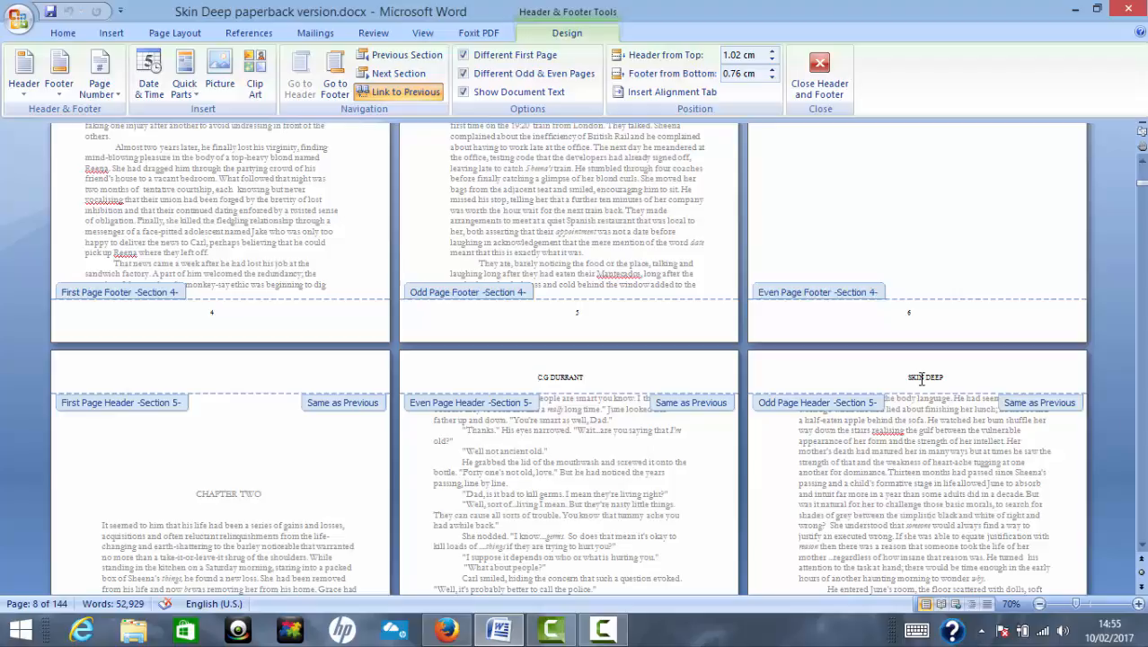
triple_click(603, 480)
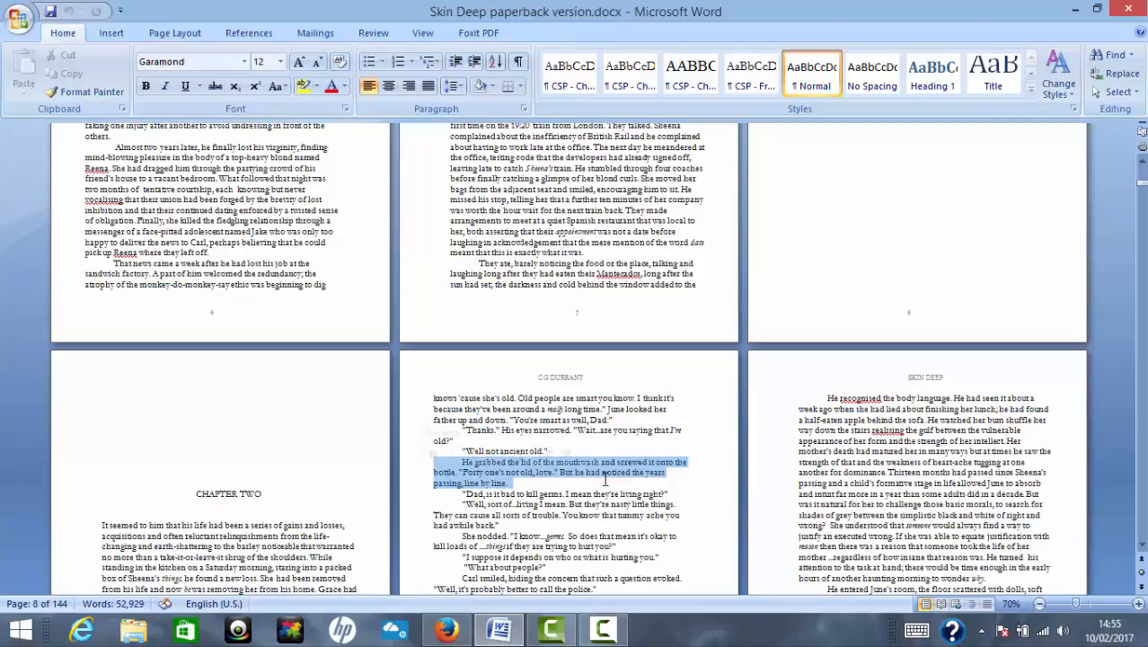
left_click(136, 452)
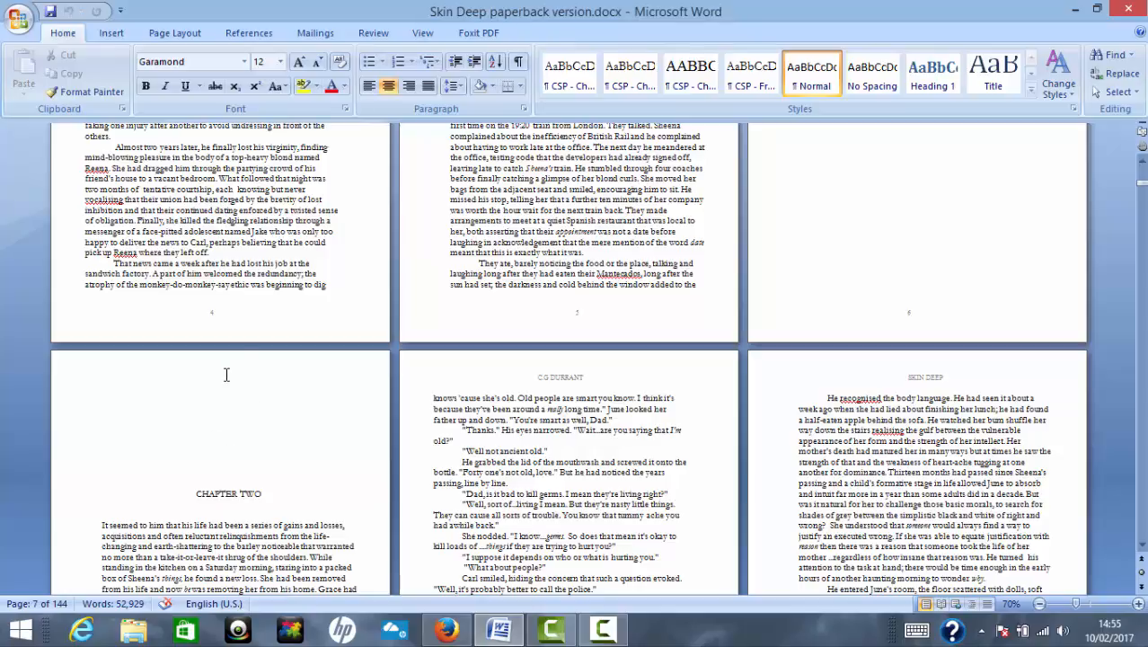
Go on to Chapter Three, inspect the header area of its first page, and return to the body text.
left_click(227, 375)
scroll(226, 374, "down", 15)
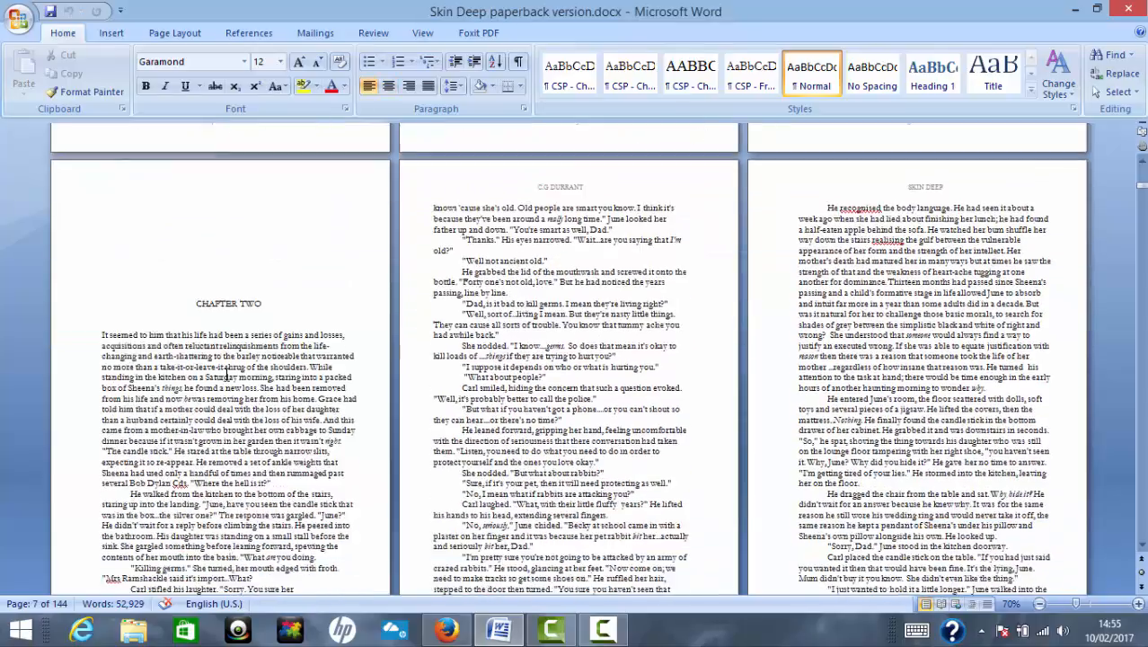
scroll(226, 375, "down", 12)
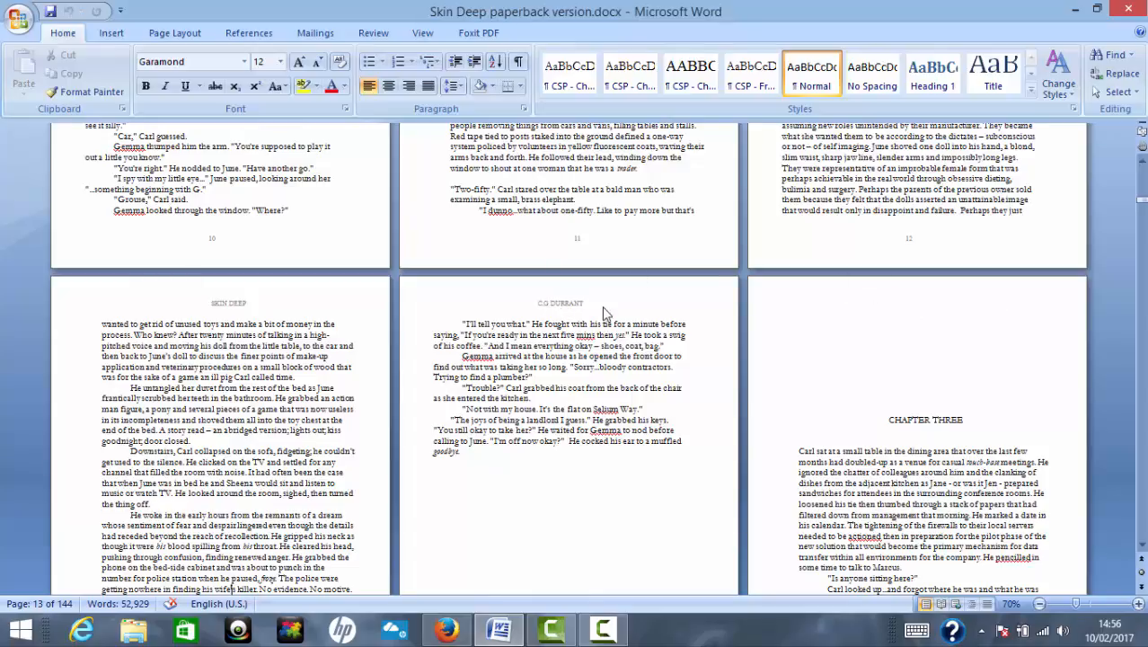
double_click(924, 305)
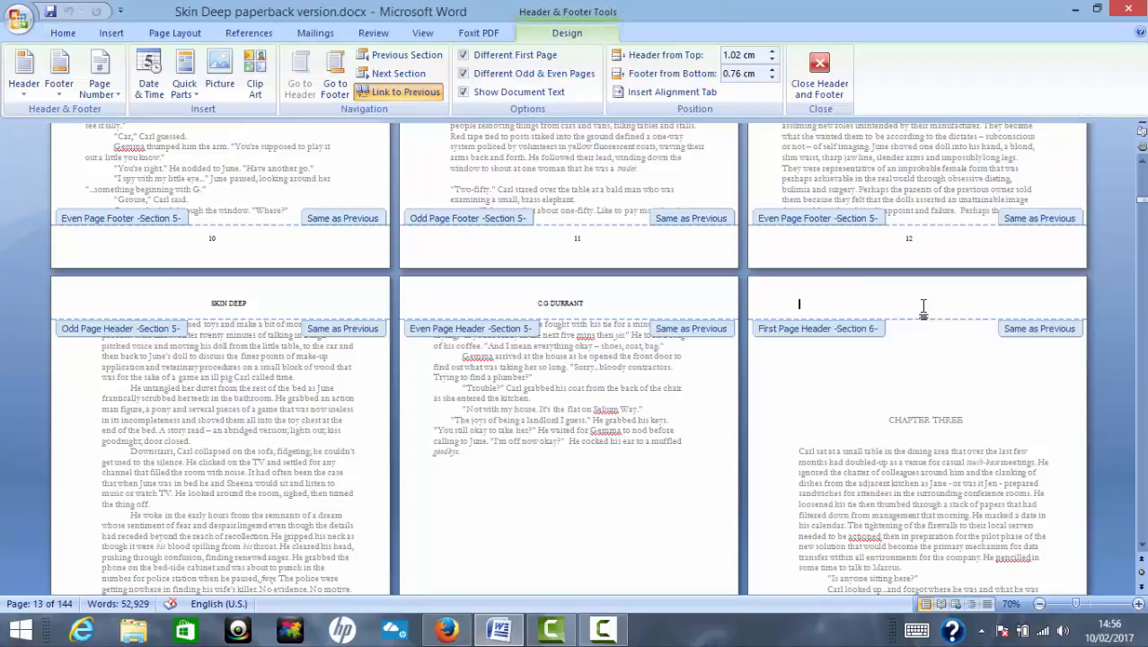
double_click(867, 479)
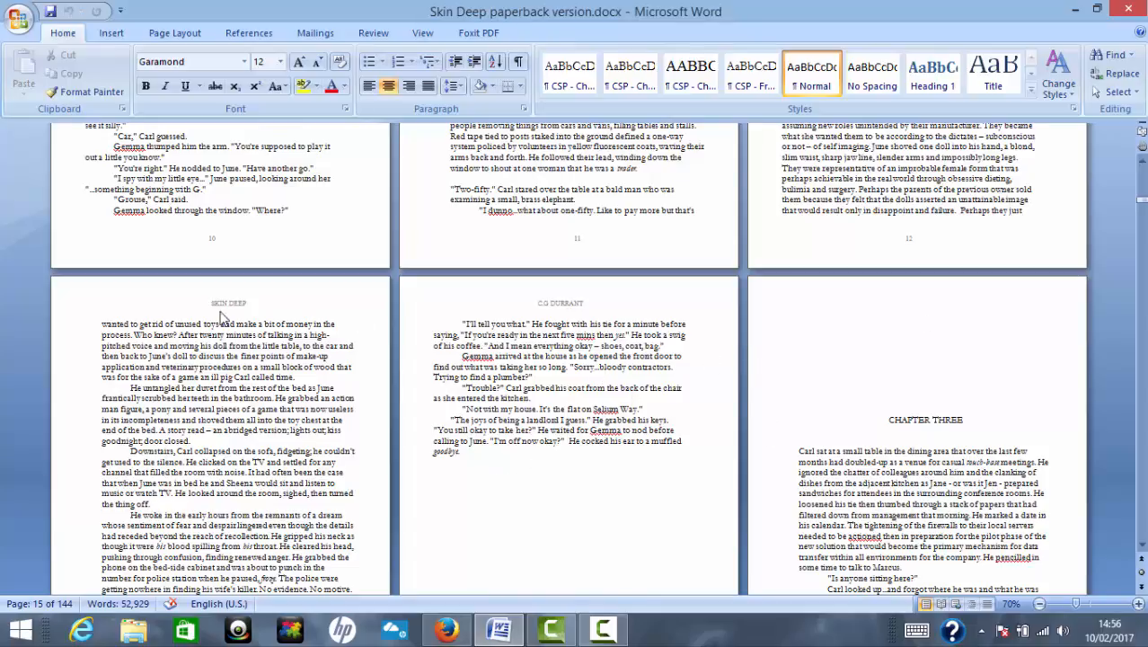
Return to the title page and open its first page header to view the header options.
mouse_move(120, 309)
left_mouse_down()
mouse_move(248, 304)
mouse_move(216, 340)
left_mouse_up()
mouse_move(412, 300)
left_mouse_down()
mouse_move(551, 301)
mouse_move(576, 313)
left_mouse_up()
left_click_drag(1143, 204, 1142, 169)
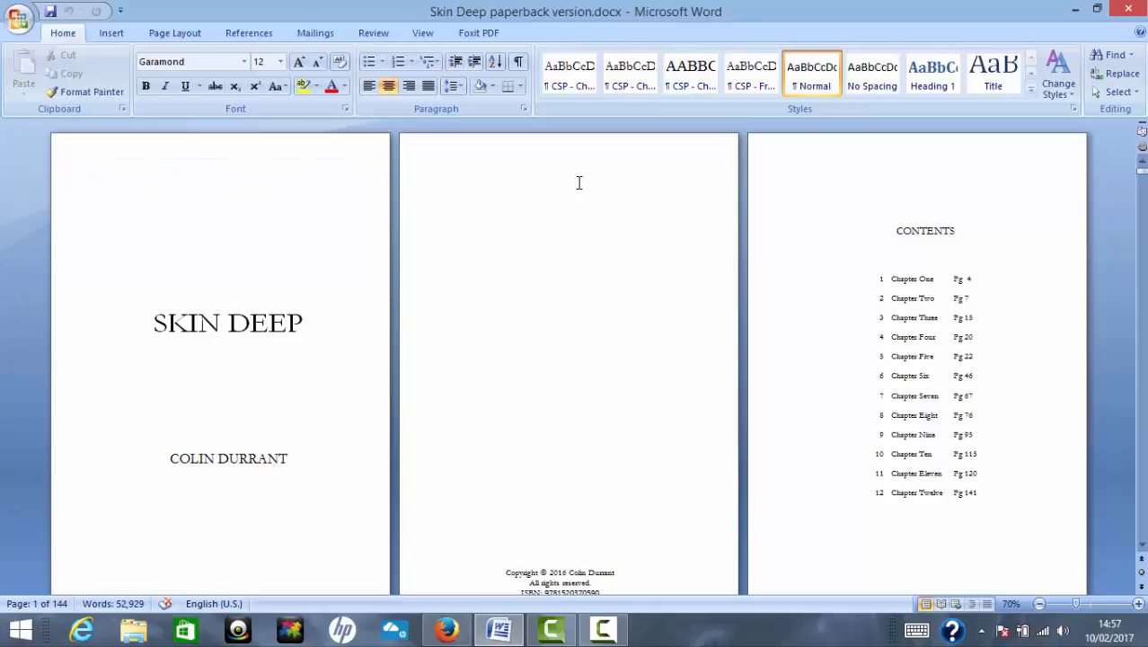
double_click(242, 161)
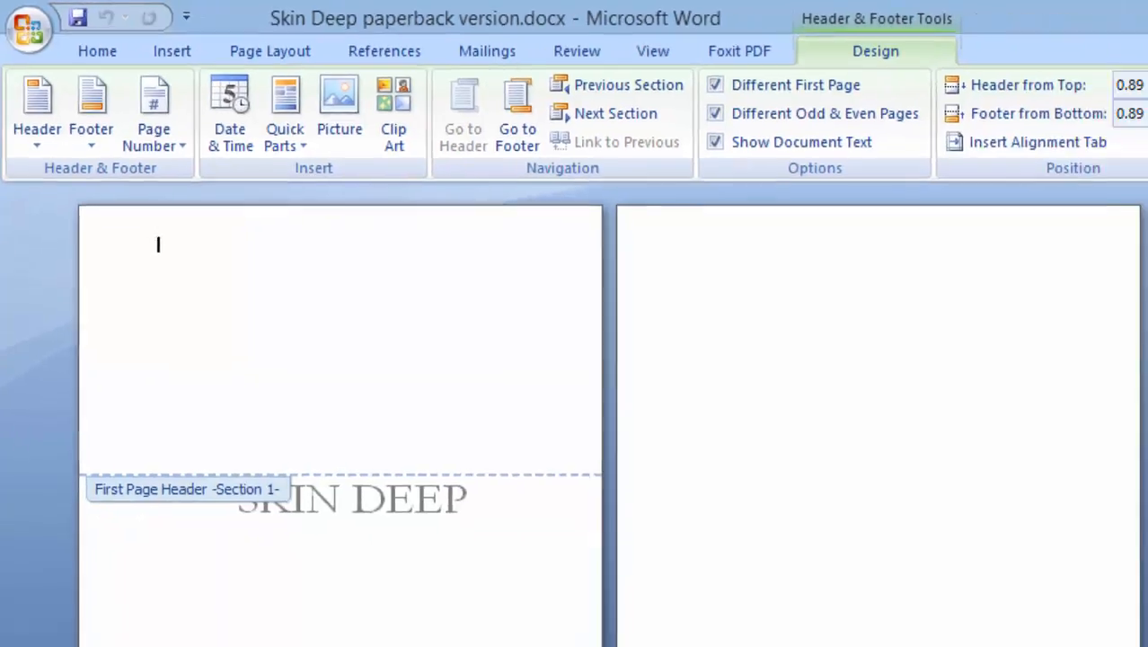
Open the copyright page's header, compare the section header and footer labels through Chapters One and Two, and return to the body text.
double_click(686, 533)
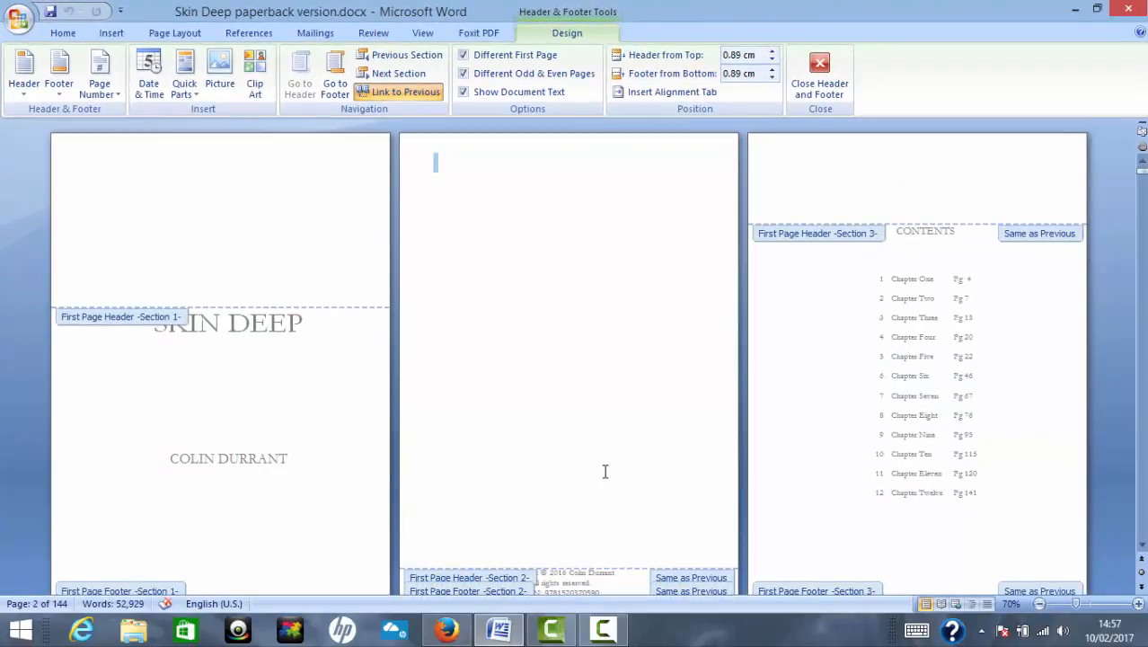
scroll(810, 424, "down", 15)
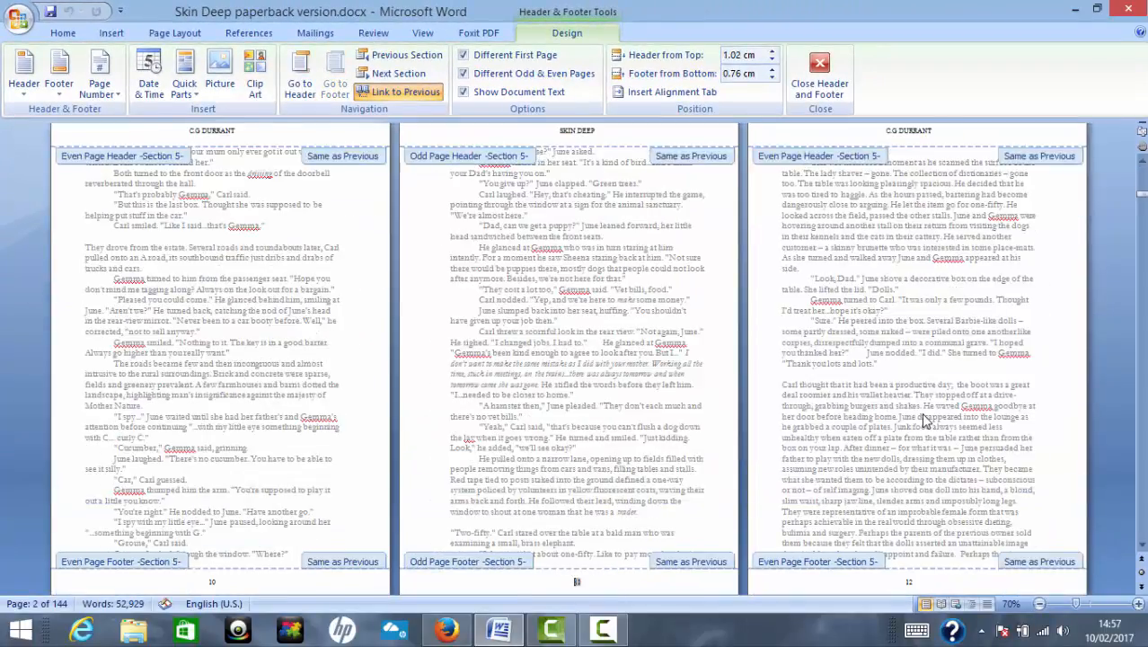
scroll(921, 419, "up", 10)
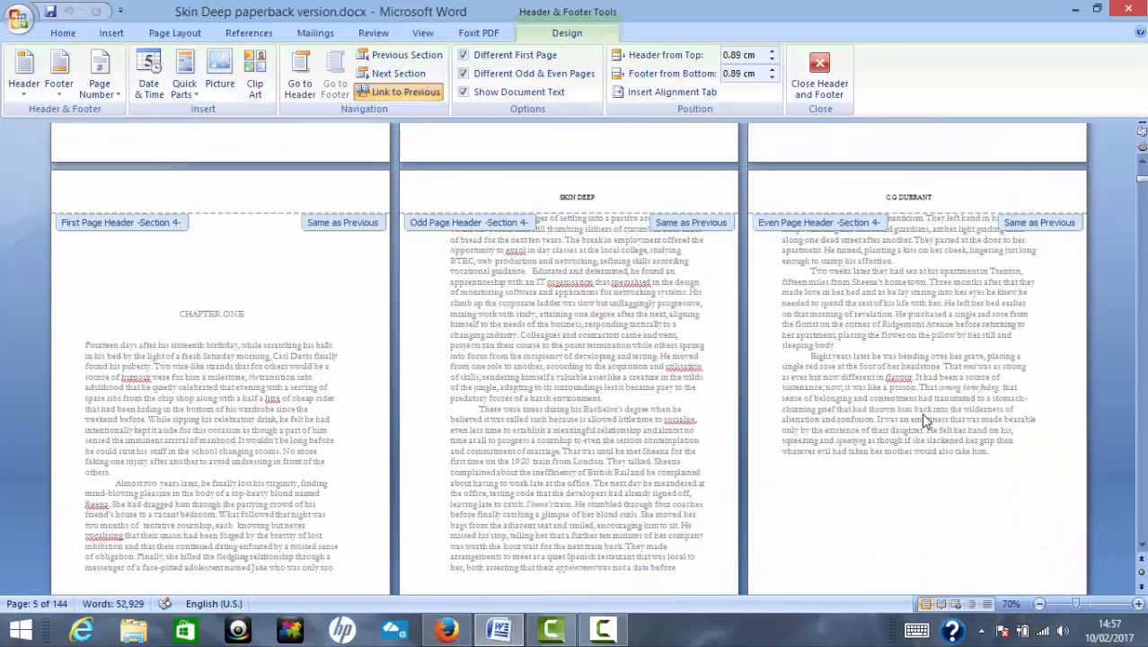
scroll(925, 421, "up", 10)
scroll(926, 421, "down", 12)
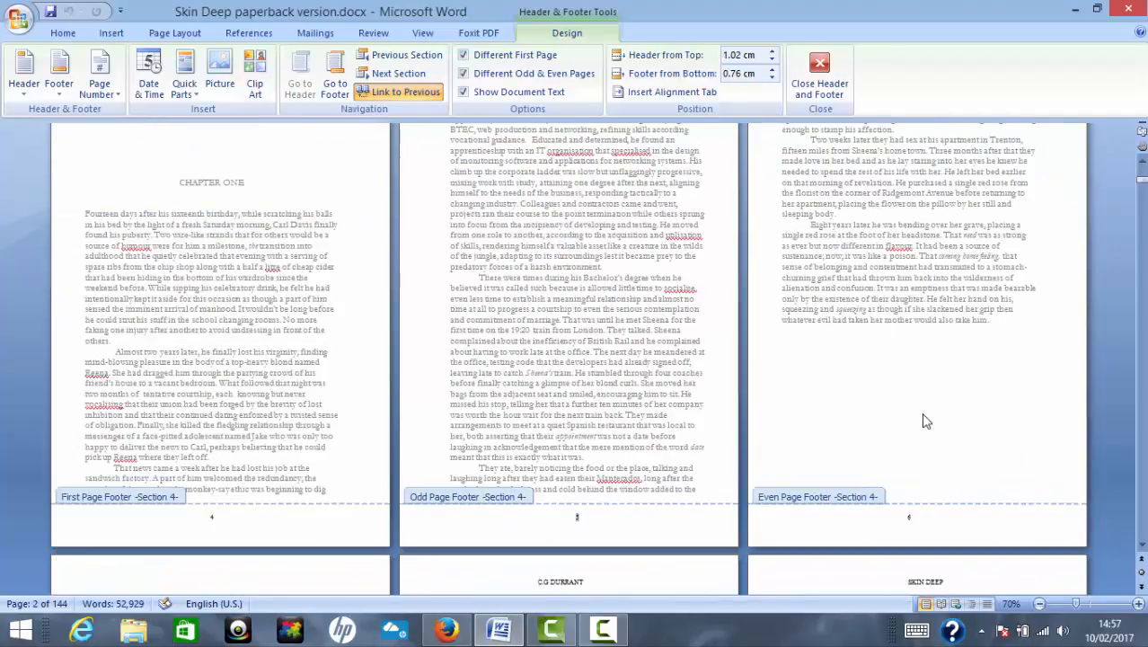
scroll(926, 421, "down", 5)
scroll(925, 420, "up", 5)
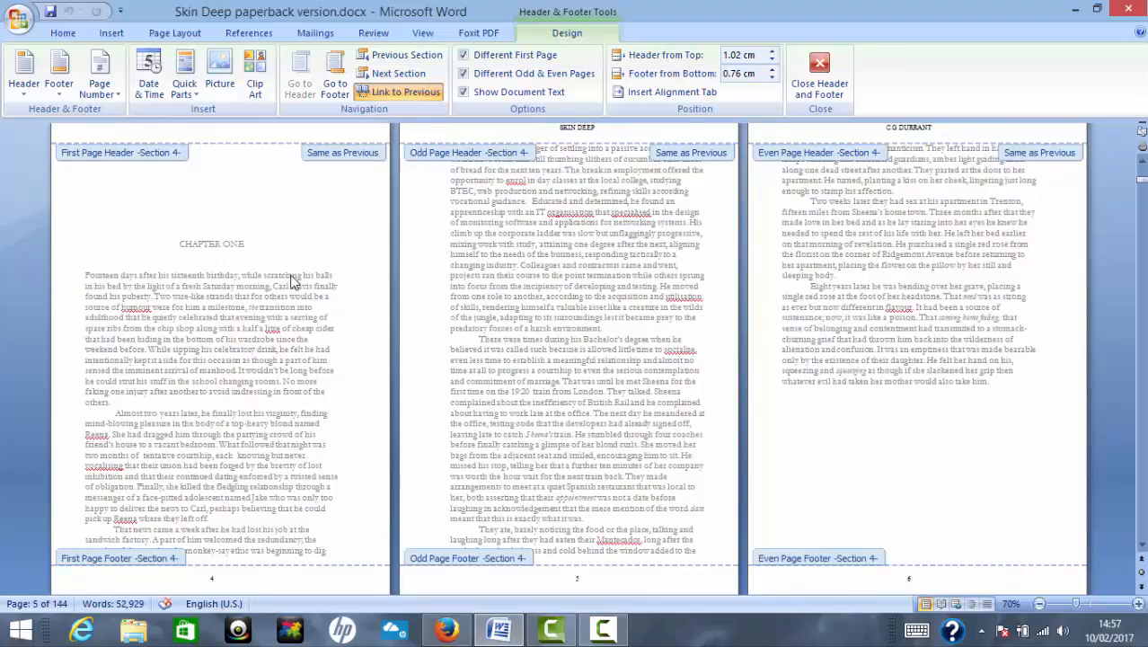
key("Escape")
Go from the title page to Chapter One's opening page and show the formatting marks.
key("Down")
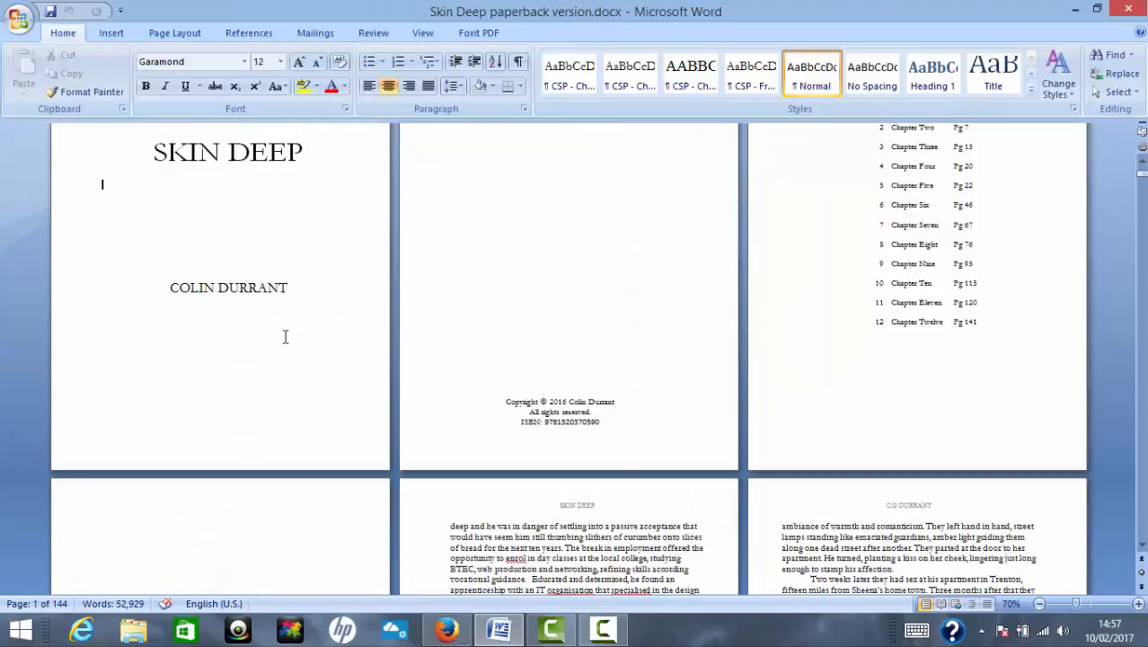
key("Down")
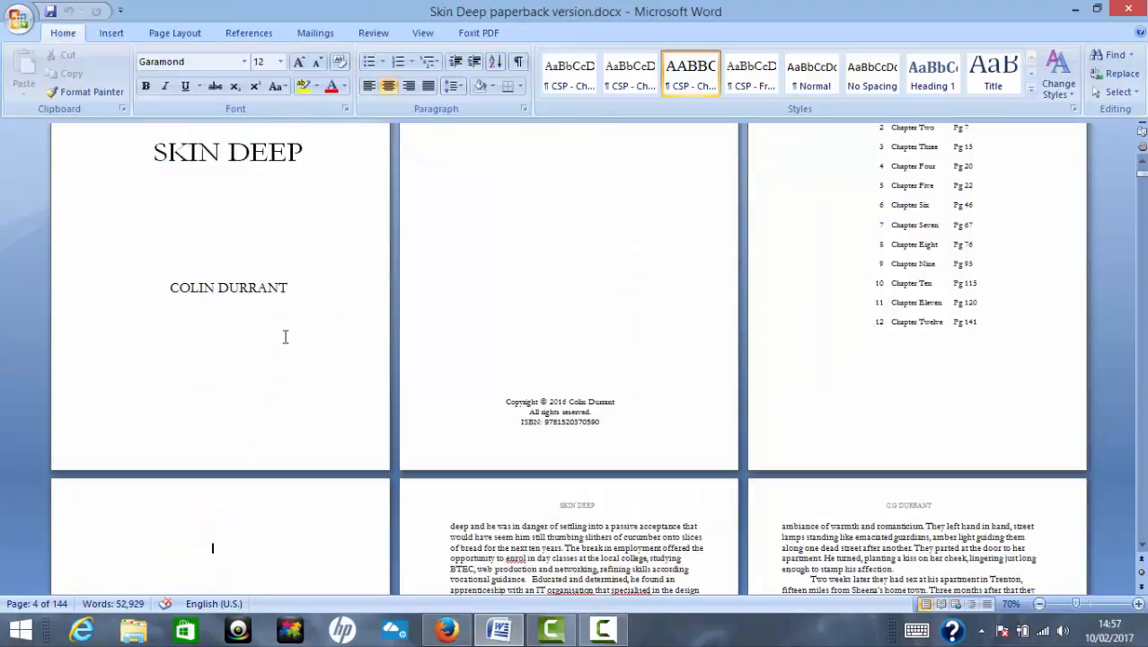
key("Down")
key("Down")
key("Down")
key("Down")
key("Down")
key("Down")
key("Down")
key("Down")
key("Down")
key("Down")
key("Down")
key("Down")
key("Down")
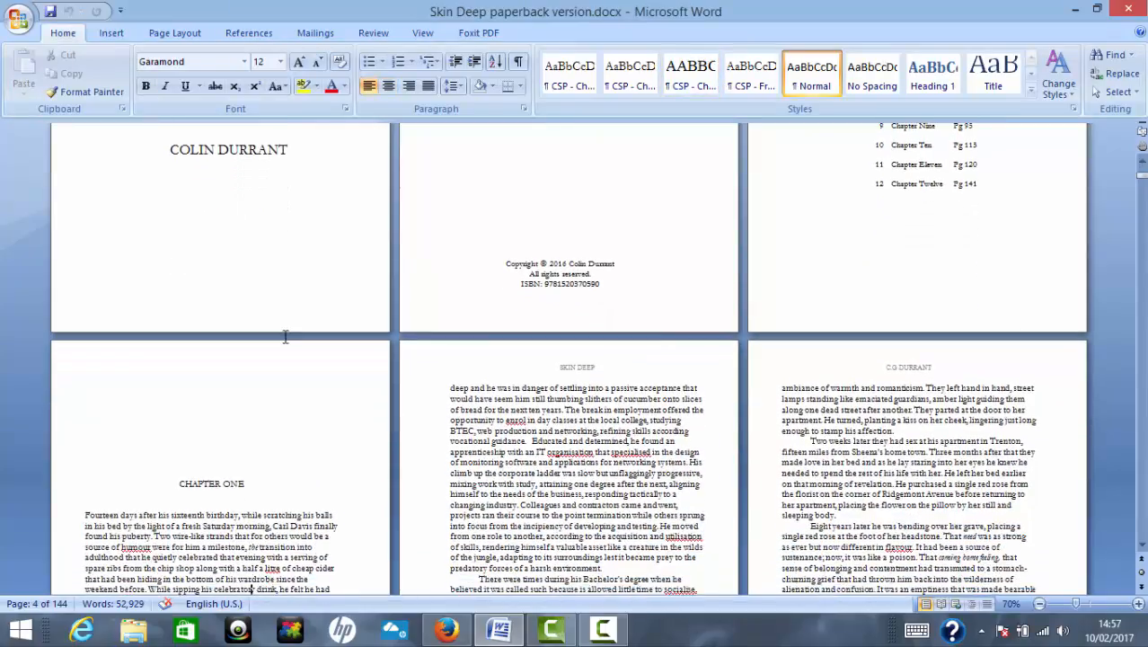
key("Down")
key("Down")
key("Down")
key("Down")
key("Down")
key("Down")
key("Down")
key("Down")
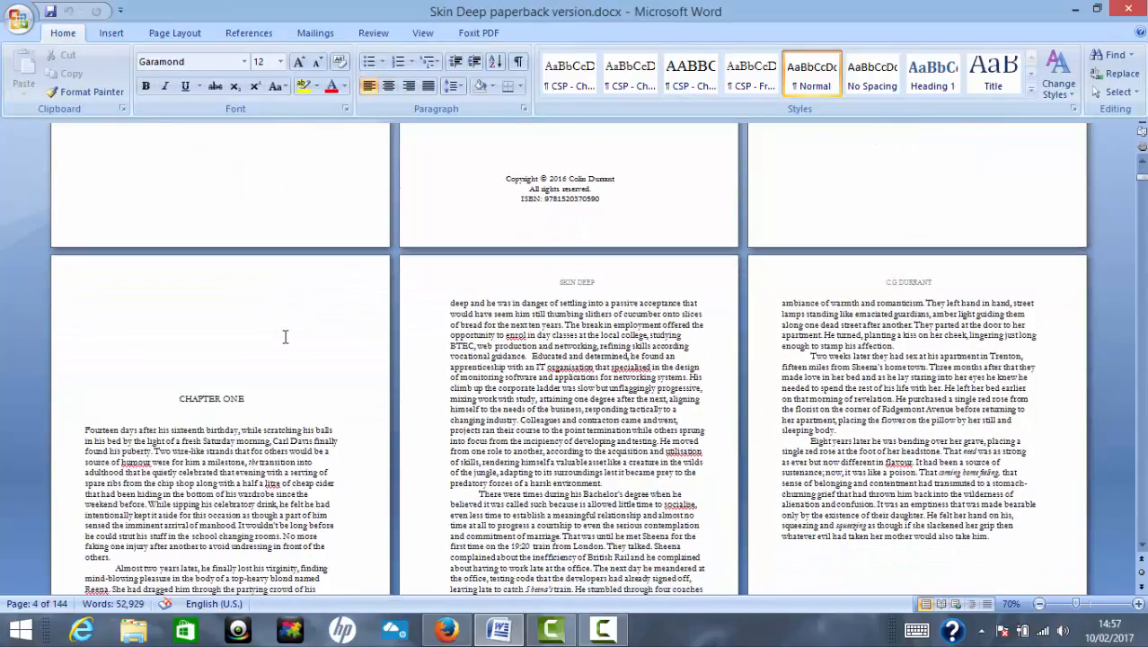
left_click(518, 61)
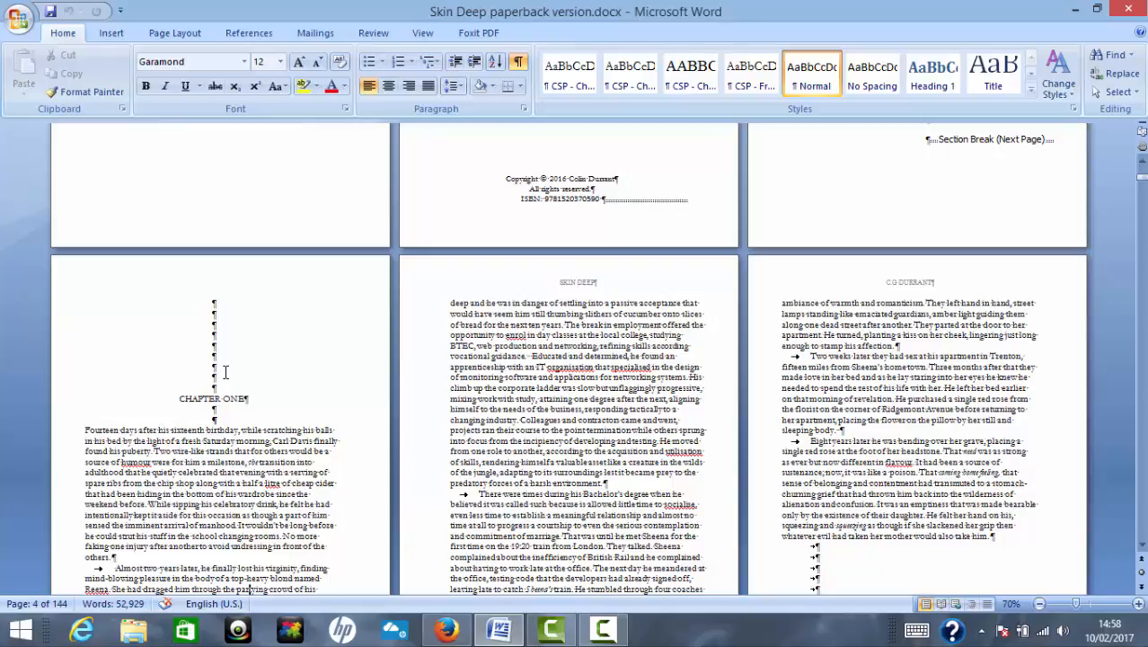
Place the cursor on the first line of Chapter One's opening page and examine the available page and section break types.
left_click(228, 302)
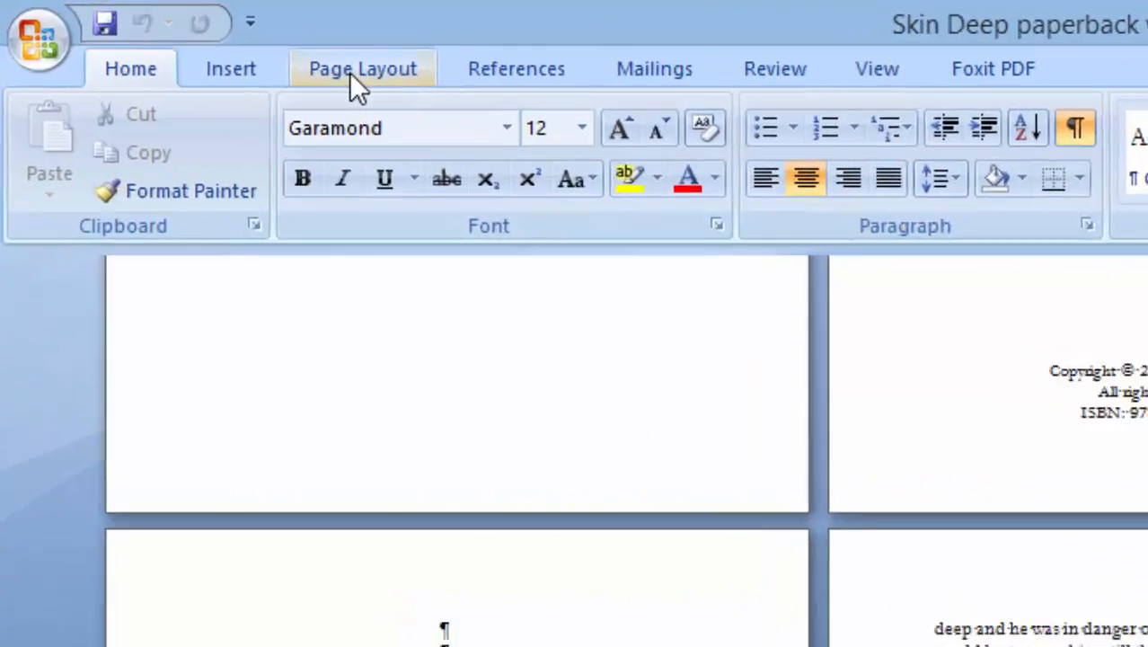
left_click(175, 32)
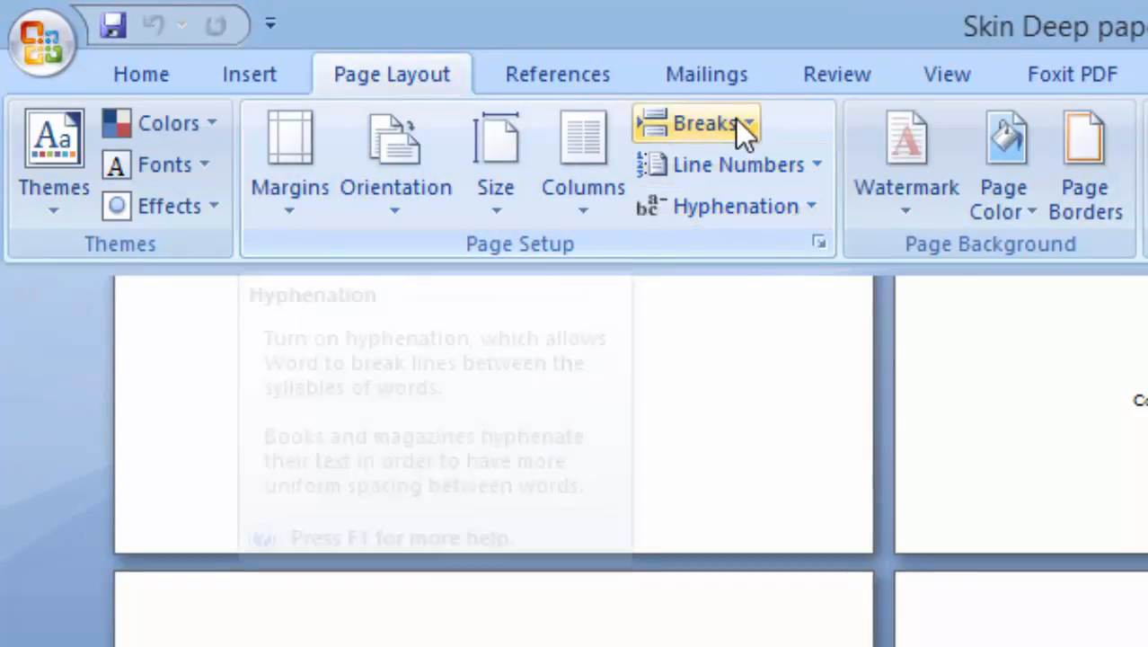
left_click(736, 119)
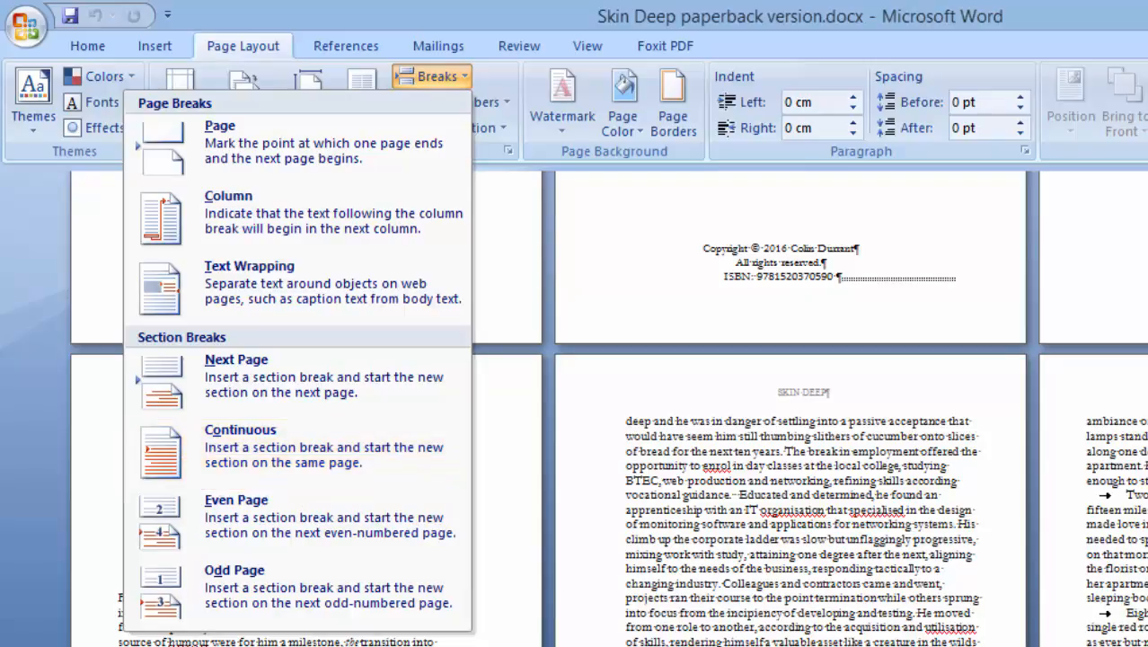
key("Escape")
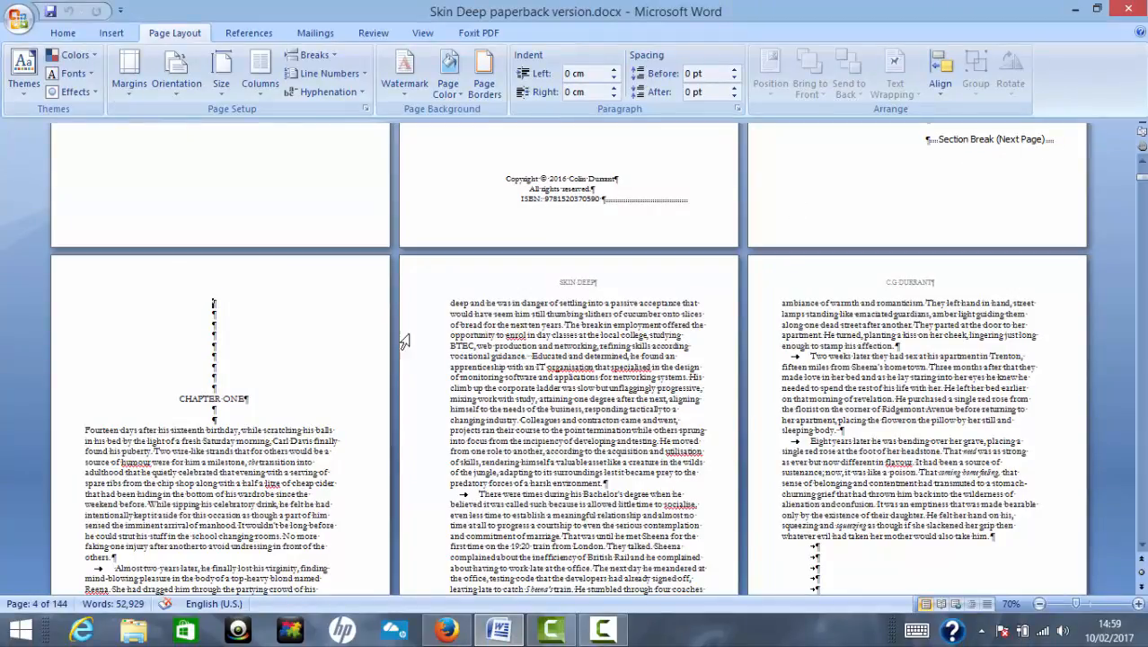
Open the header of Chapter One's first page to examine its Link to Previous setting, and return to the body text.
left_click(230, 305)
double_click(230, 279)
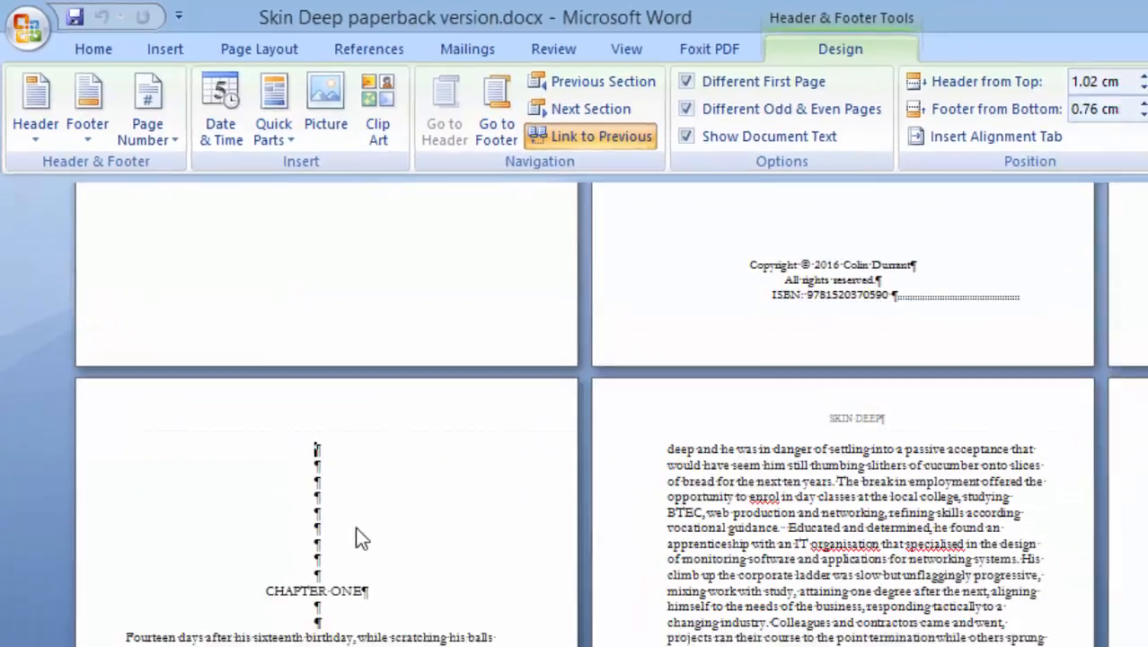
double_click(404, 604)
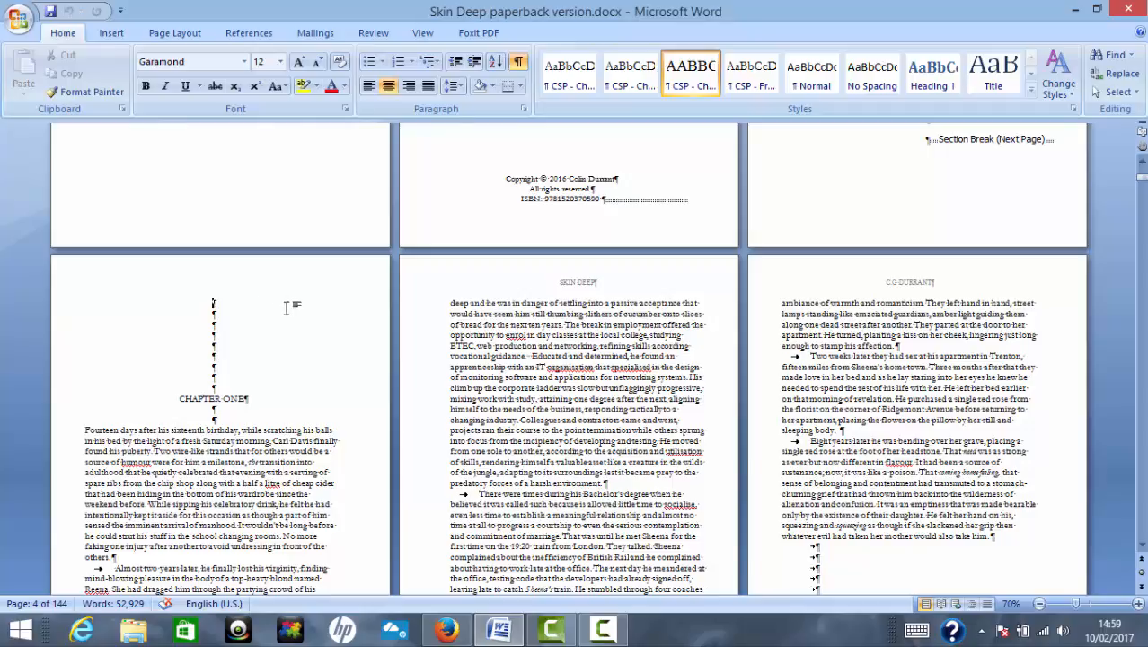
Move through Chapter One, past the continuous section break at its end, to the opening page of Chapter Two.
key("Down")
key("Down")
key("Down")
key("Down")
key("Down")
key("Down")
key("Down")
key("Down")
key("Down")
key("Down")
key("Down")
key("Down")
key("Down")
key("Down")
key("Down")
key("Down")
key("Down")
key("Down")
key("Down")
key("Down")
key("Down")
key("Down")
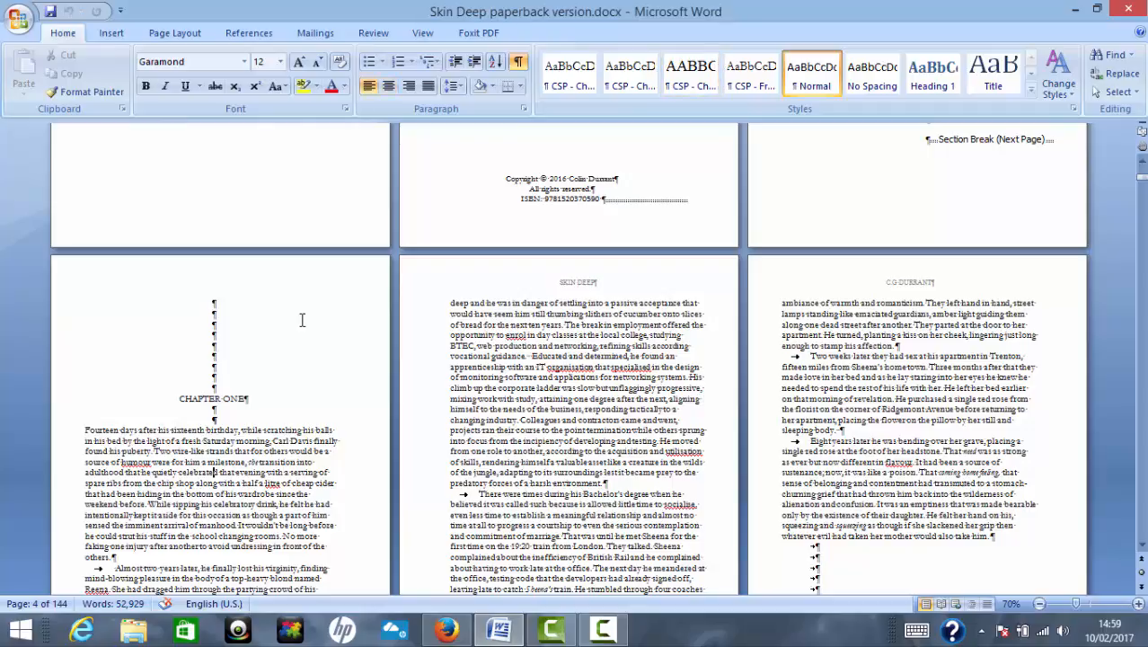
key("Down")
key("Down")
key("Down")
key("Down")
key("Down")
key("Down")
key("Down")
key("Down")
key("Down")
key("Down")
key("Down")
key("Down")
key("Down")
key("Down")
key("Down")
key("Down")
key("Down")
key("Down")
key("Down")
key("Down")
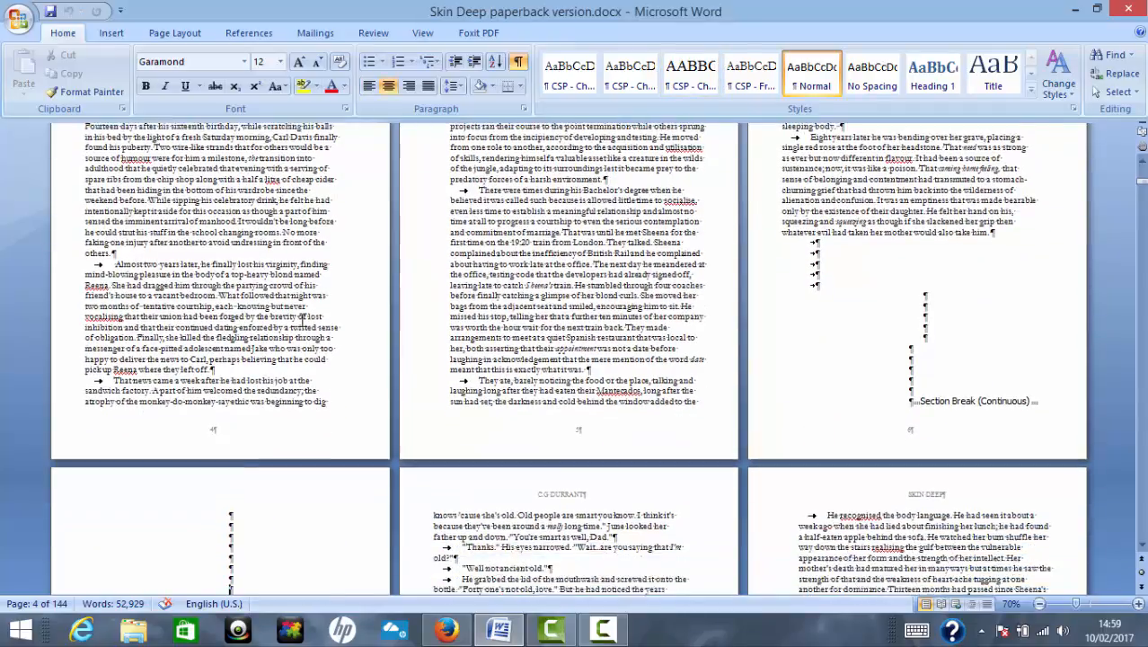
key("Down")
key("Down")
key("Down")
key("Down")
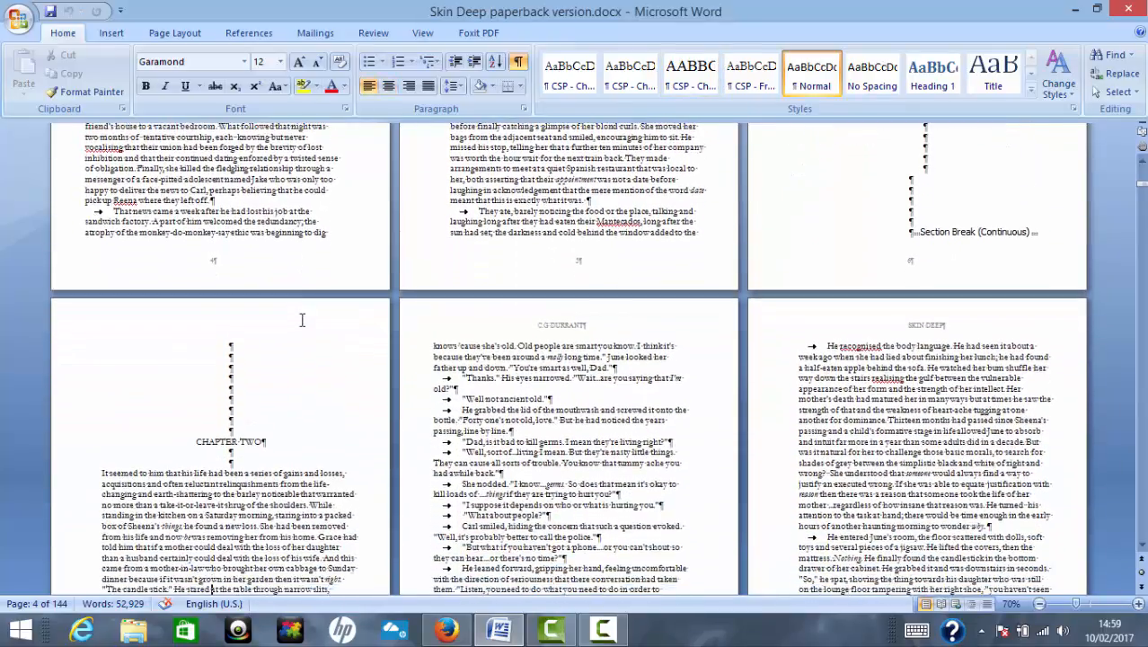
At the first line of Chapter Two, examine the Continuous section break option and inspect the first page header before returning to the text.
left_click(239, 337)
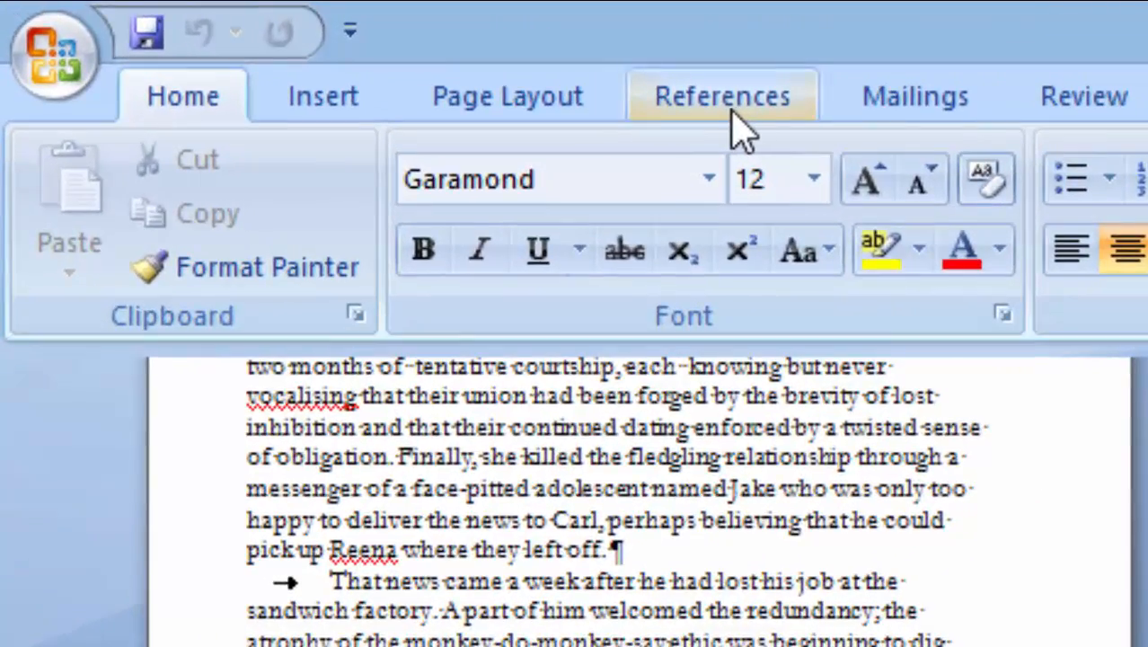
left_click(573, 123)
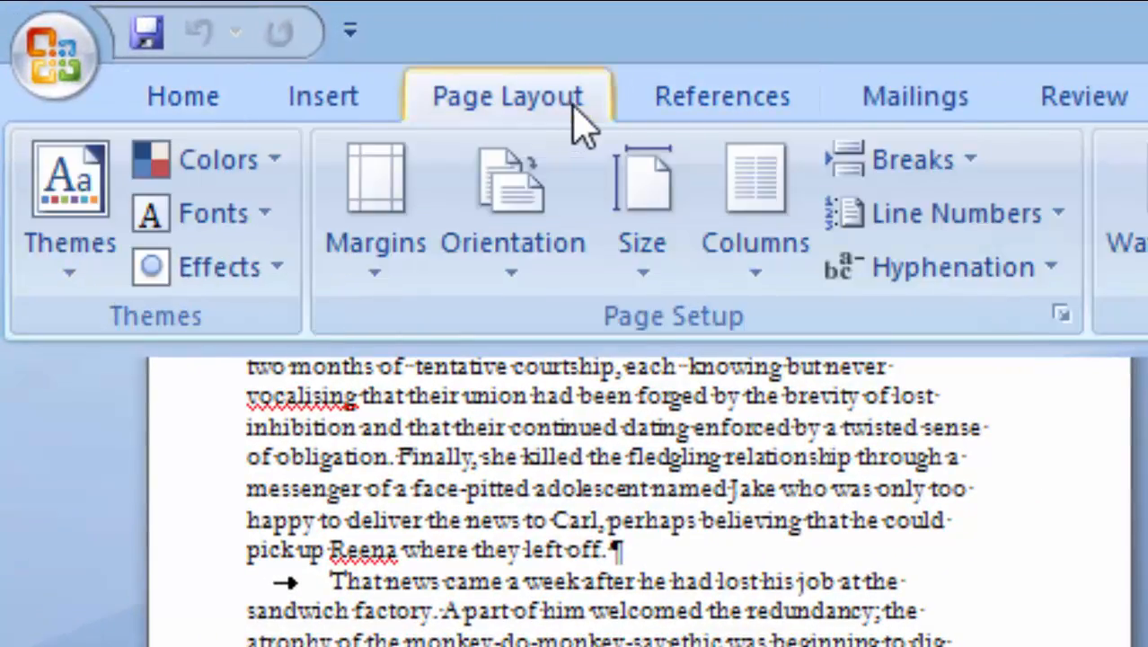
left_click(925, 166)
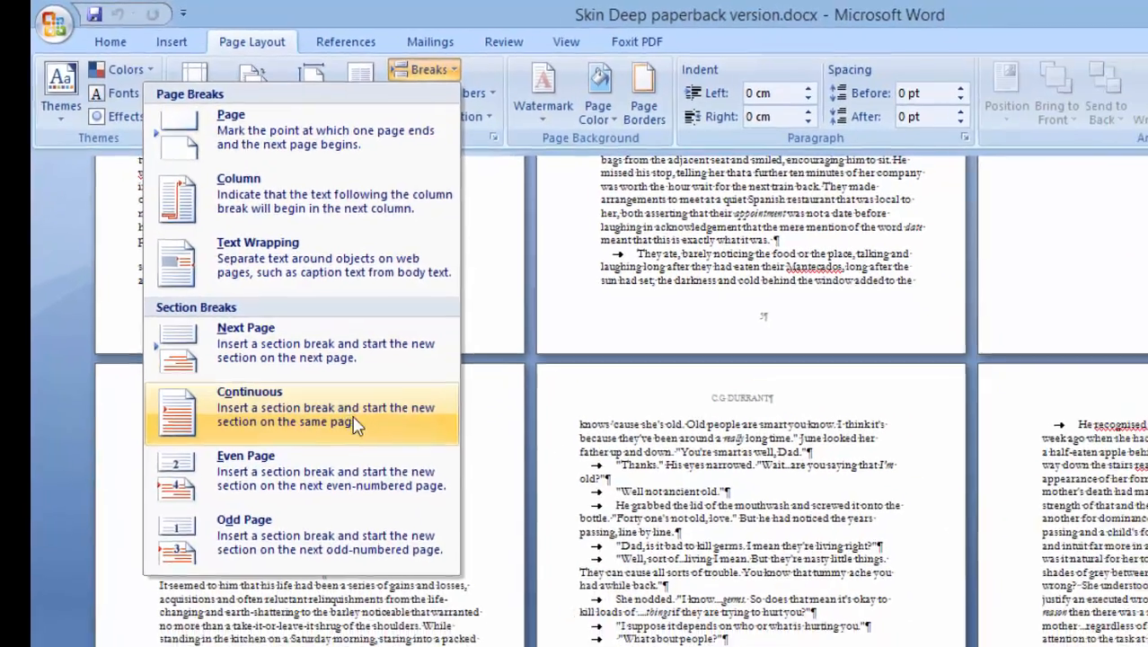
left_click(363, 422)
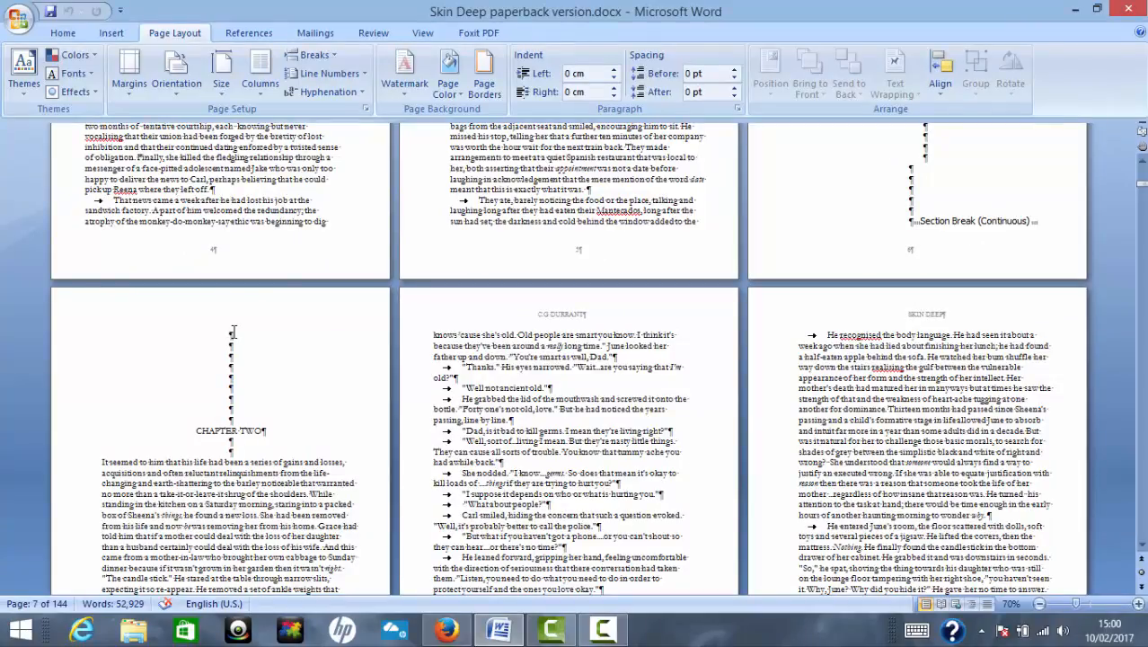
double_click(234, 314)
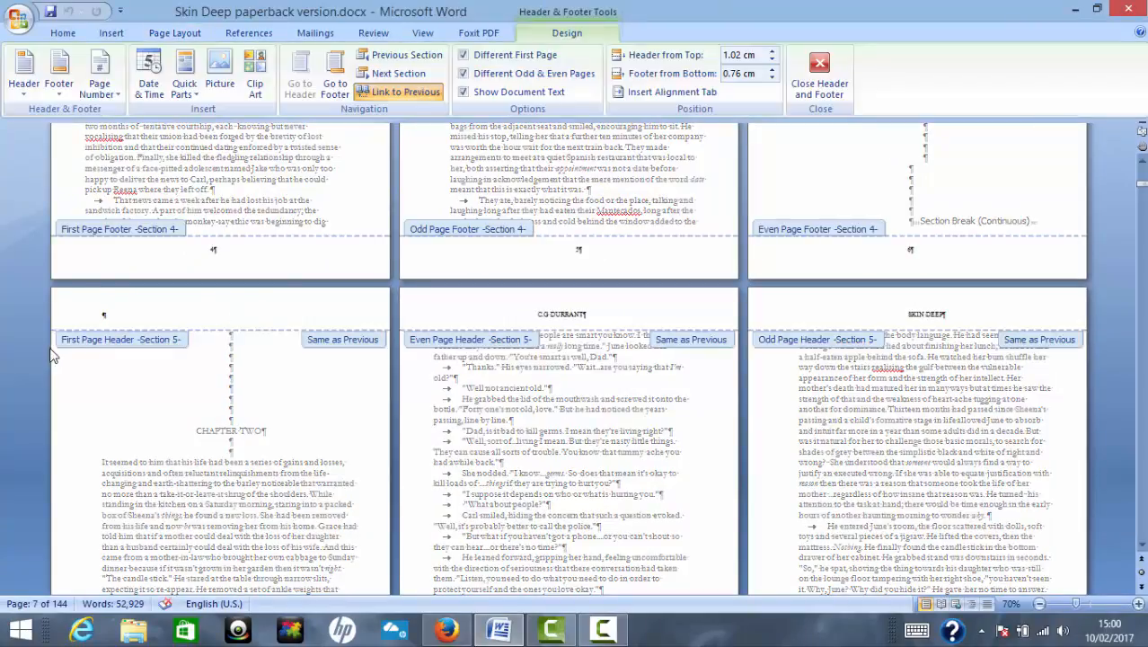
double_click(215, 462)
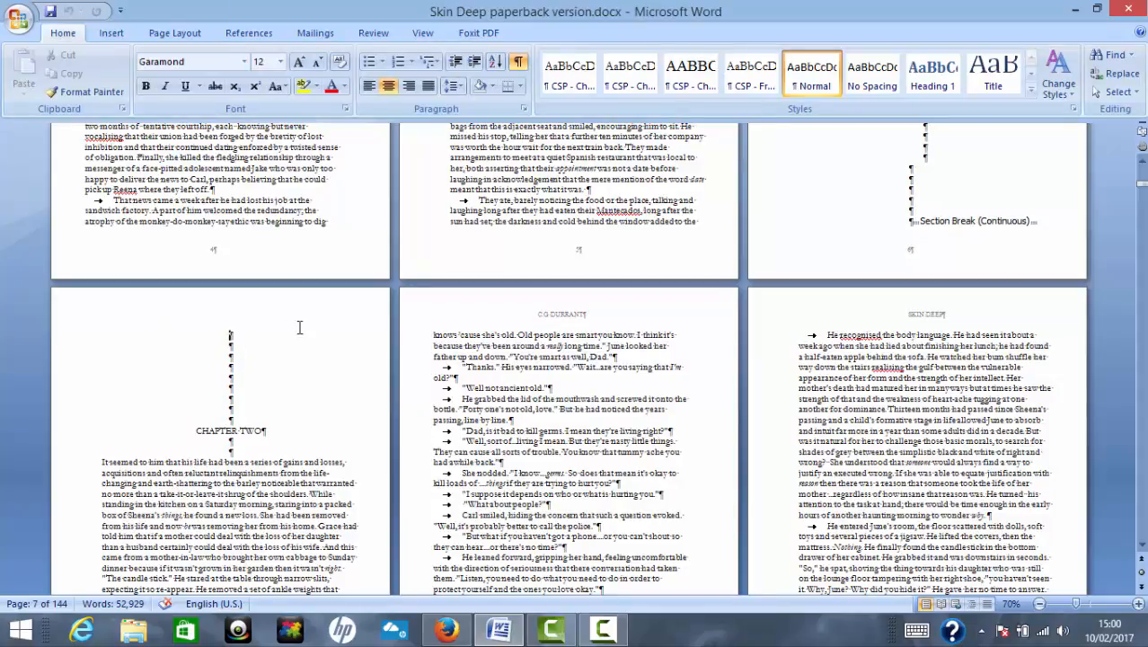
Continue through Chapter Two's pages and hide the formatting marks.
key("Down")
key("Down")
key("Down")
key("Down")
key("Down")
key("Down")
key("Down")
key("Down")
key("Down")
key("Down")
key("Down")
key("Down")
key("Down")
key("Down")
key("Down")
key("Down")
key("Down")
key("Down")
key("Down")
key("Down")
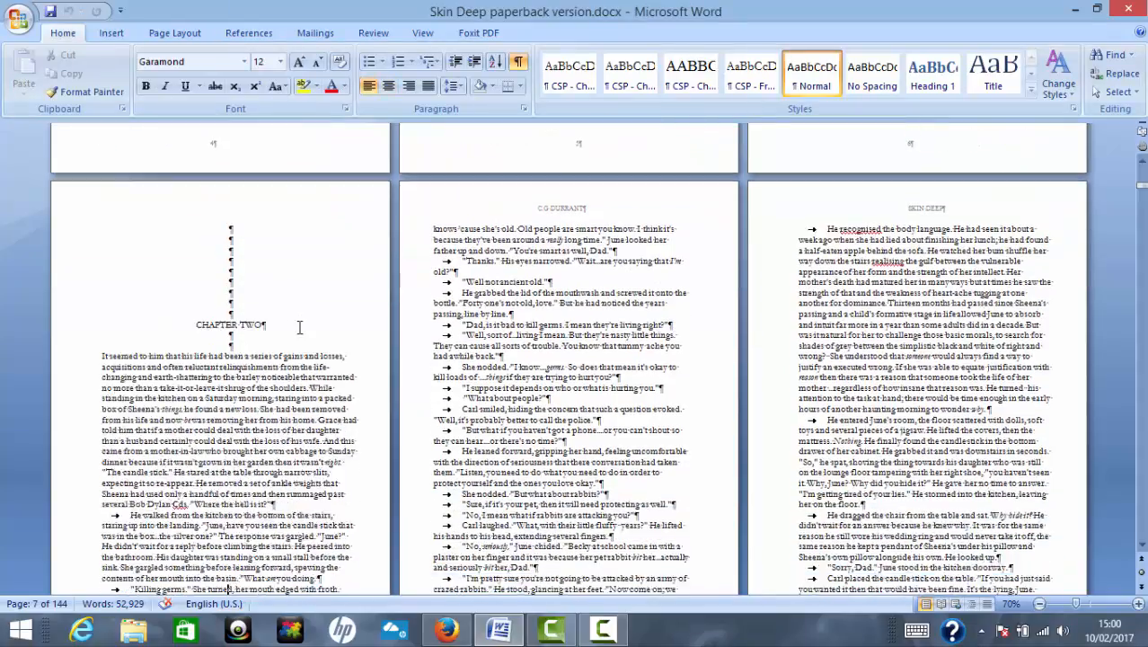
scroll(299, 327, "down", 10)
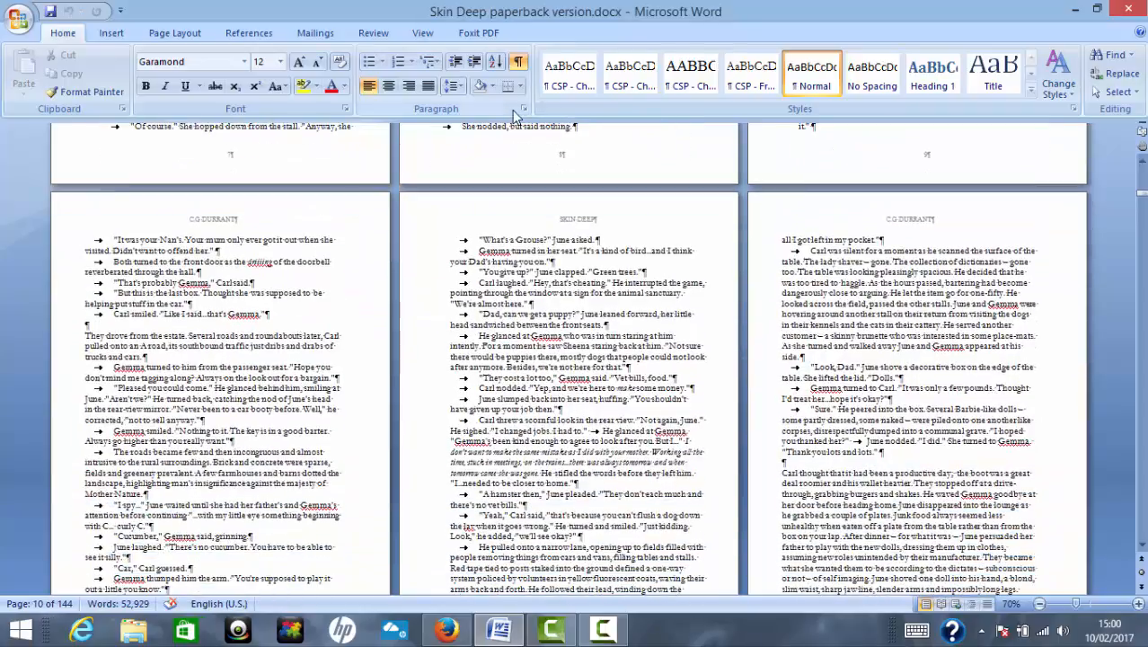
left_click(518, 61)
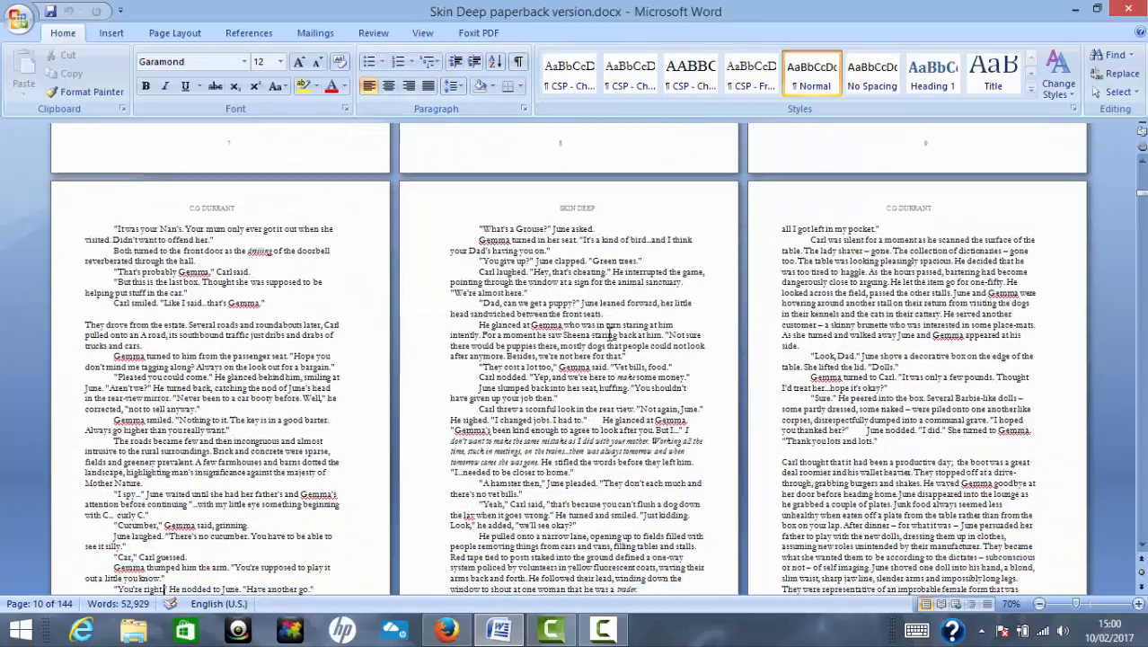
Review the page layout, running headers and page numbers from the end of Chapter Two through Chapter Four.
scroll(610, 336, "down", 10)
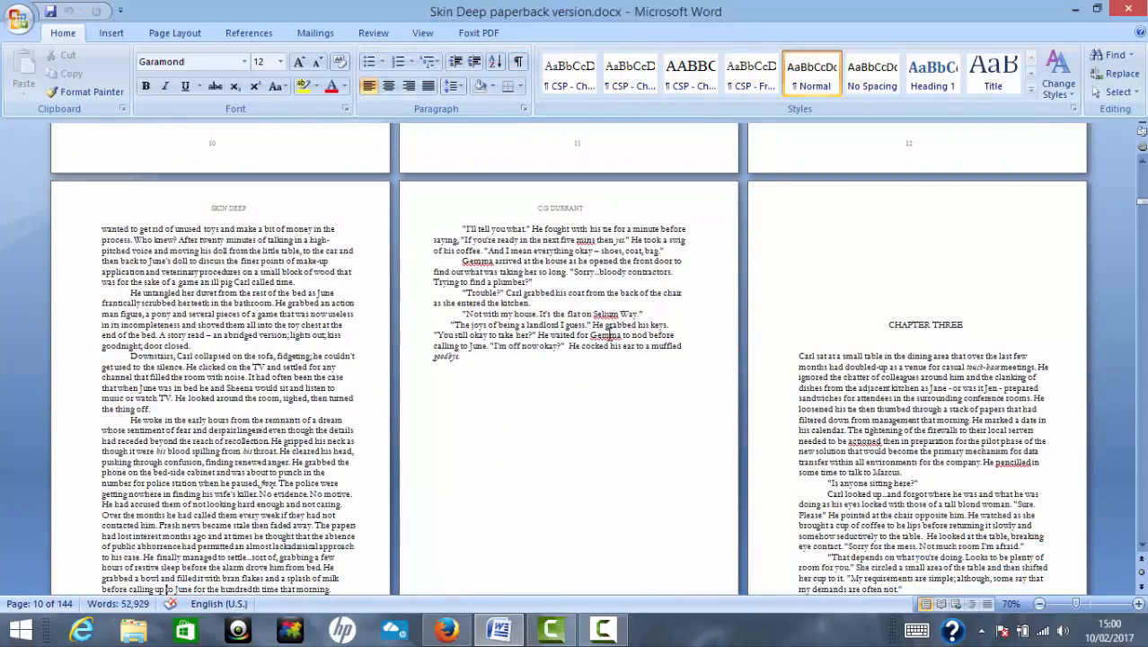
scroll(610, 336, "down", 14)
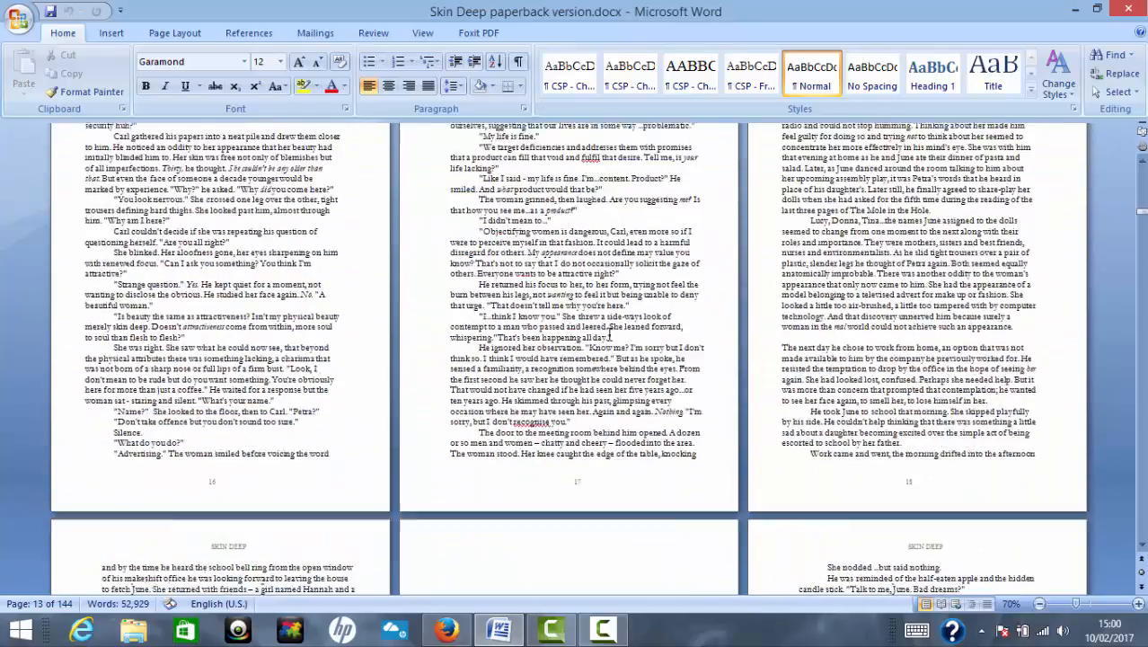
scroll(610, 334, "down", 10)
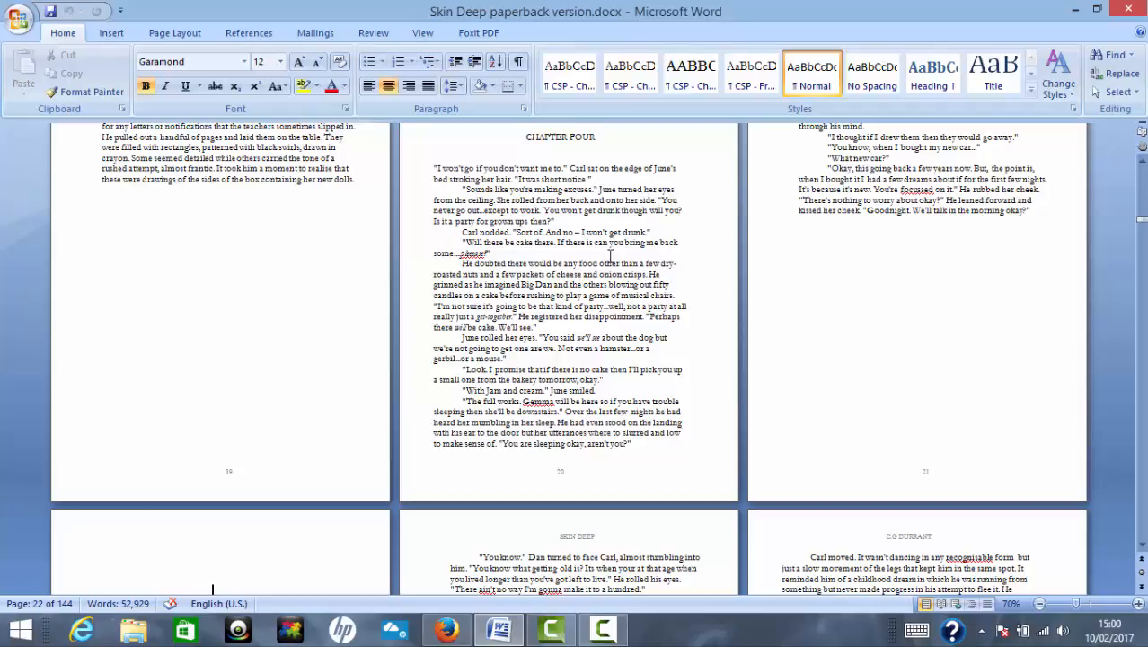
Switch to the KDP paperback content page in Firefox and launch Cover Creator from the Book Cover section.
left_click(1078, 12)
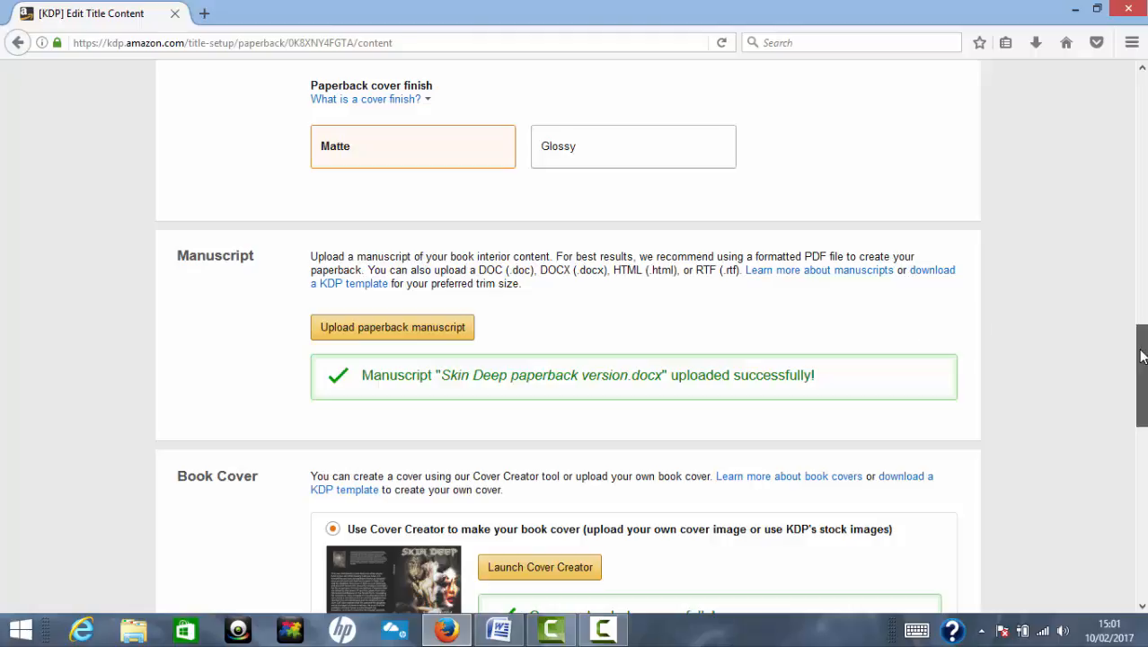
left_click_drag(1142, 355, 1142, 380)
mouse_move(1142, 398)
left_mouse_down()
mouse_move(1143, 423)
mouse_move(1143, 407)
left_mouse_up()
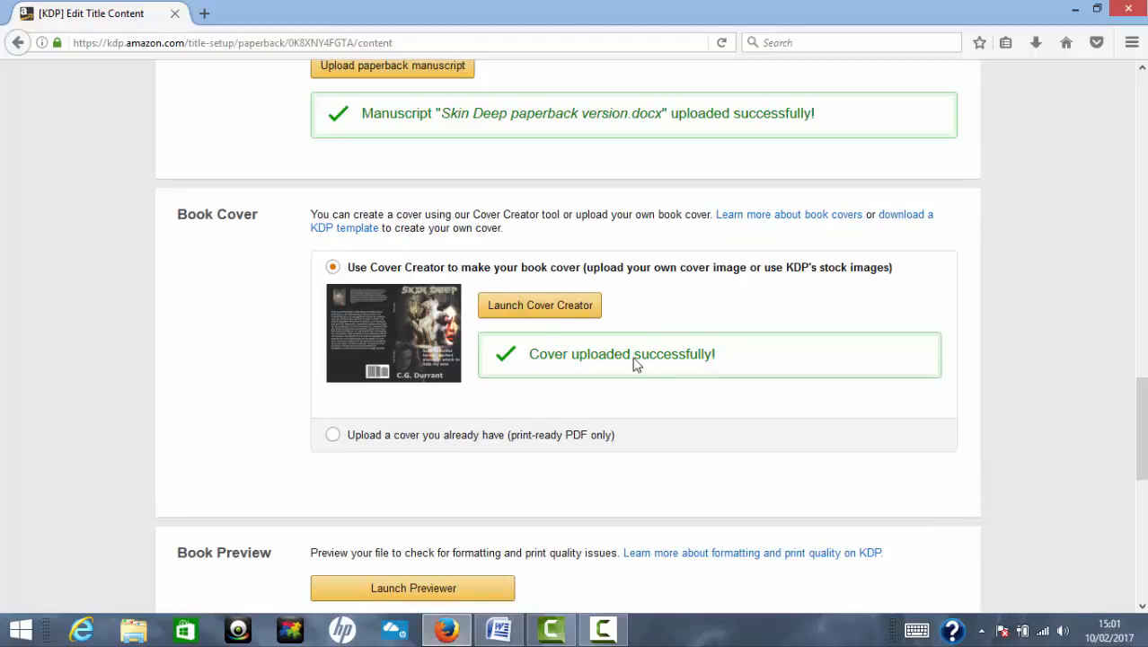
left_click(550, 310)
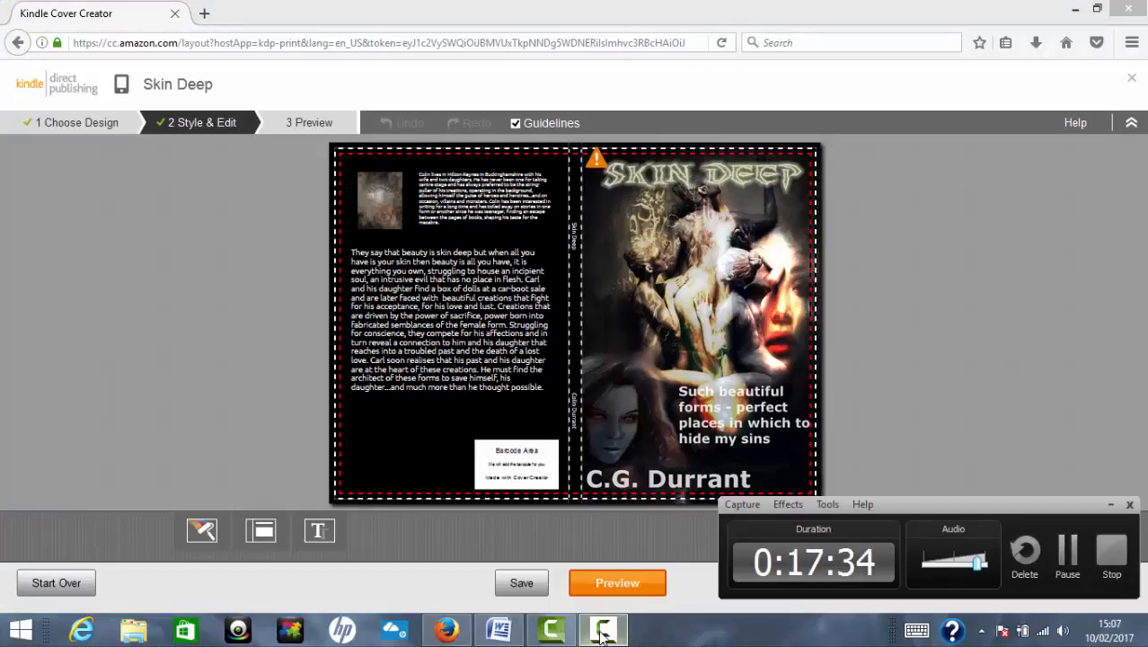
left_click(602, 632)
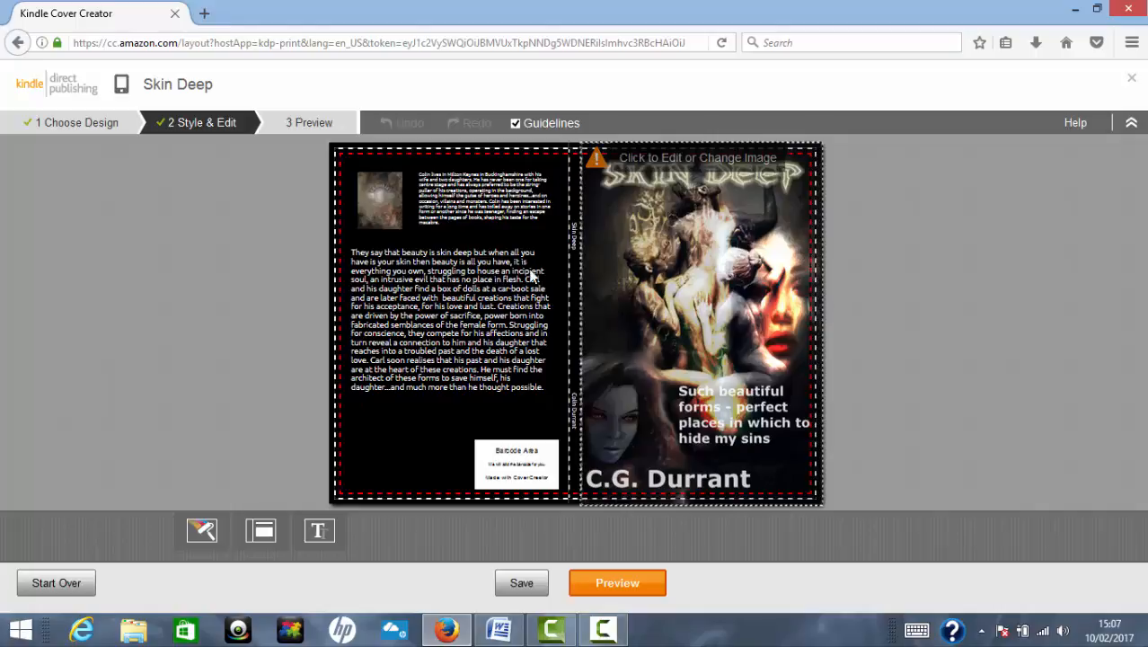
Choose the "Use with front cover image" design again and open the front cover image for editing.
left_click(90, 131)
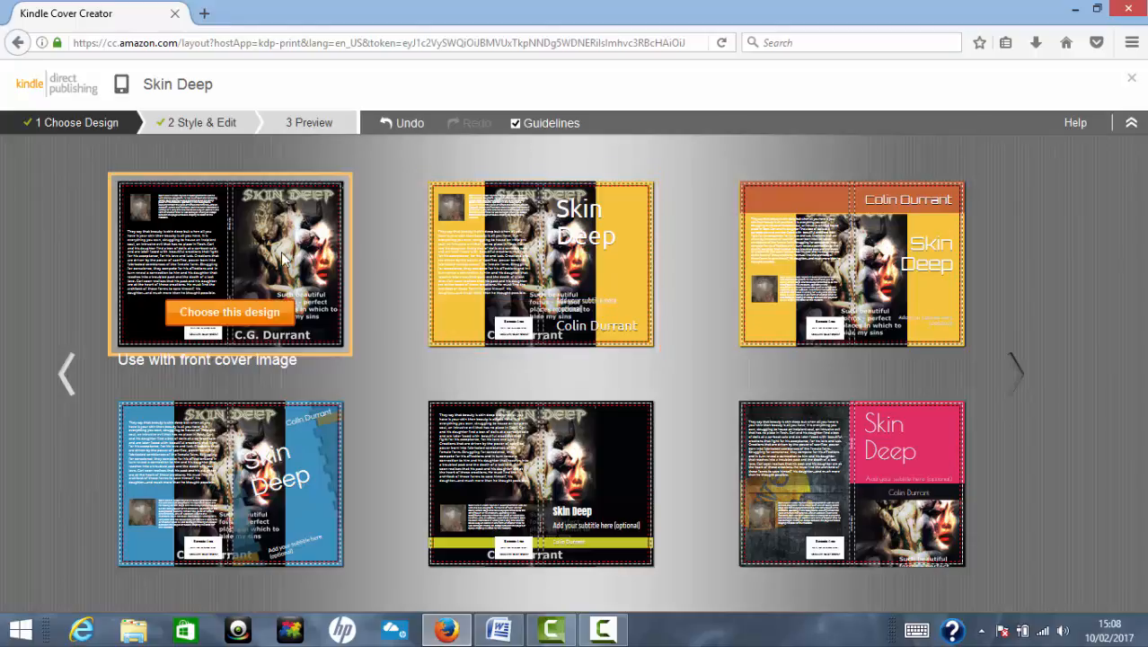
left_click(258, 314)
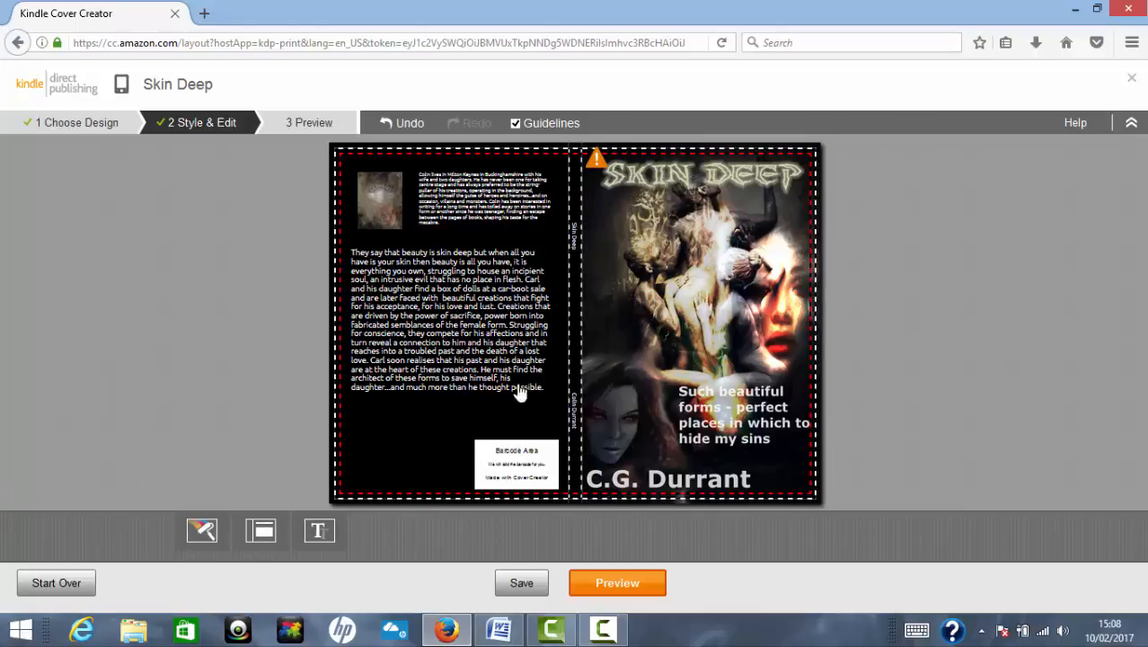
left_click(728, 320)
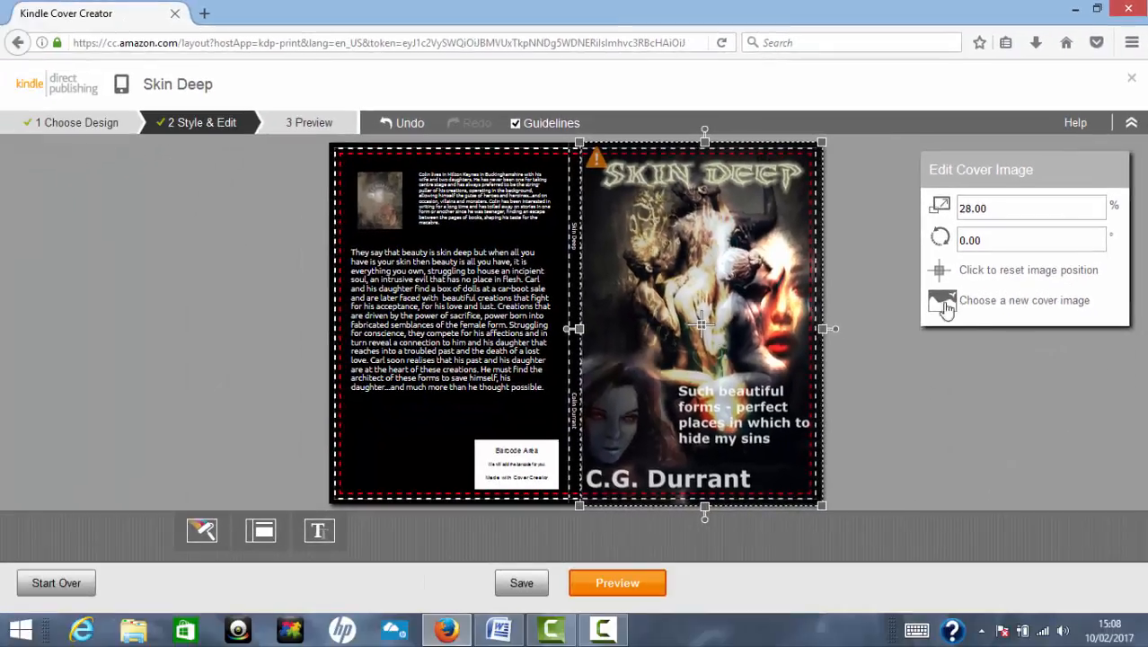
Examine the back cover's author biography, the front cover image's edit options and its print-quality warning.
left_click(438, 332)
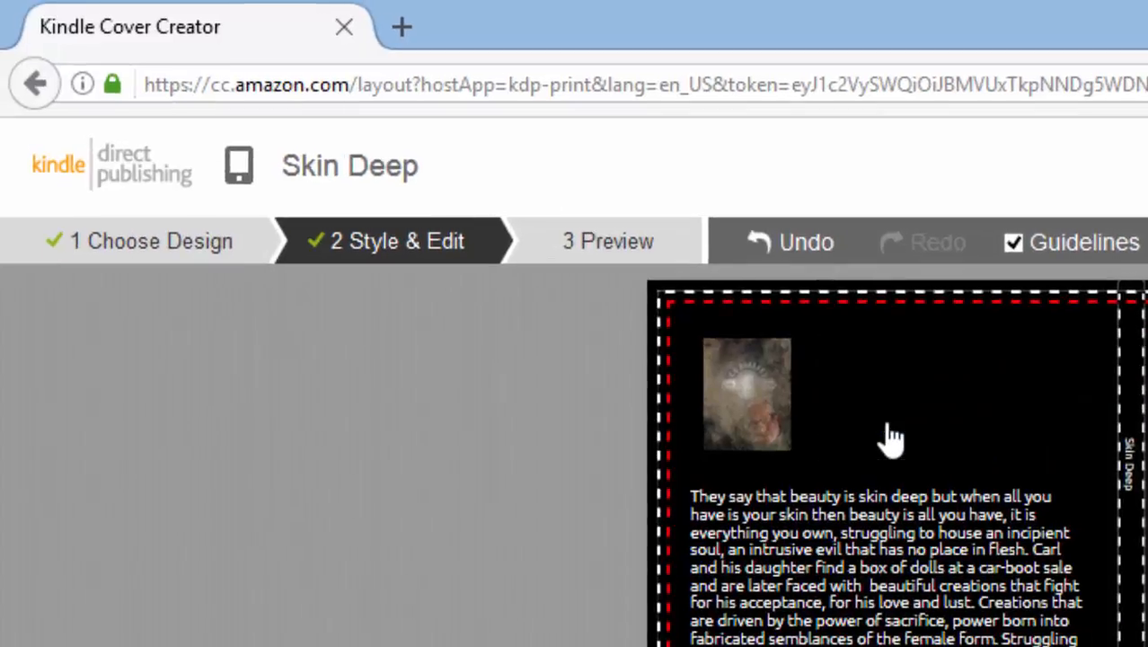
left_click(891, 439)
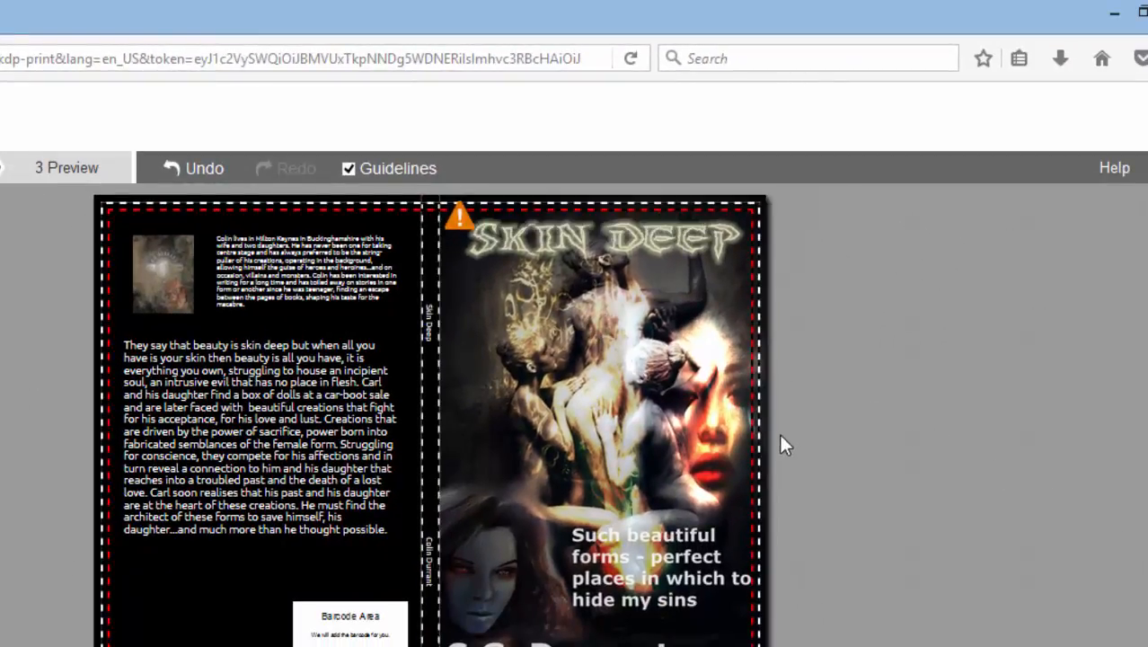
left_click(570, 406)
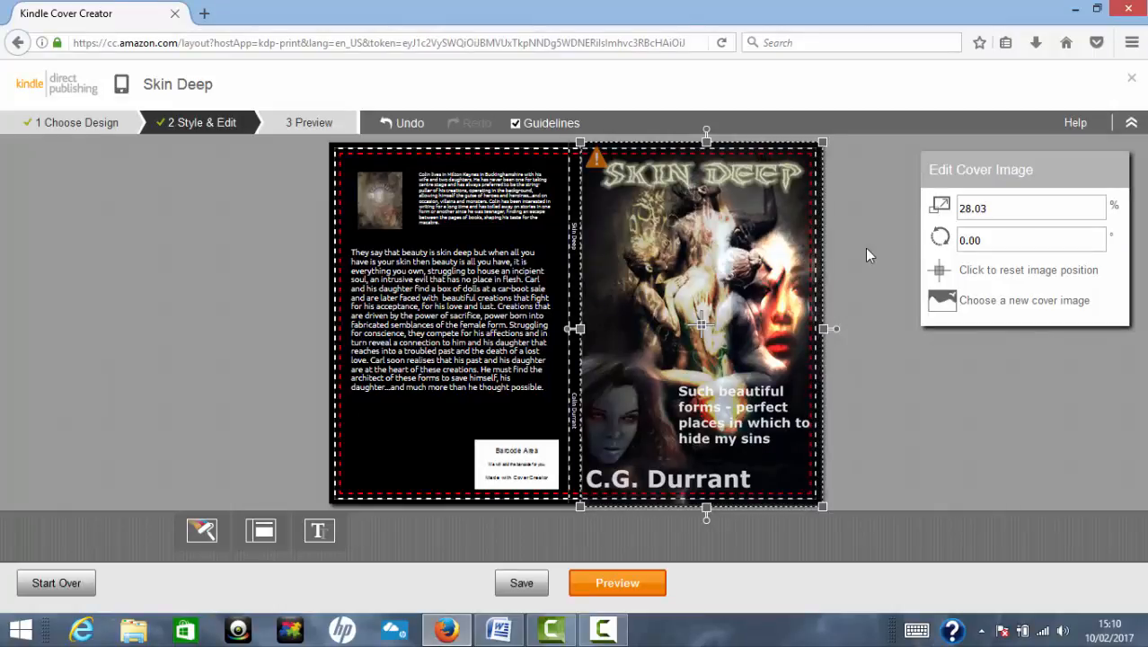
left_click(868, 255)
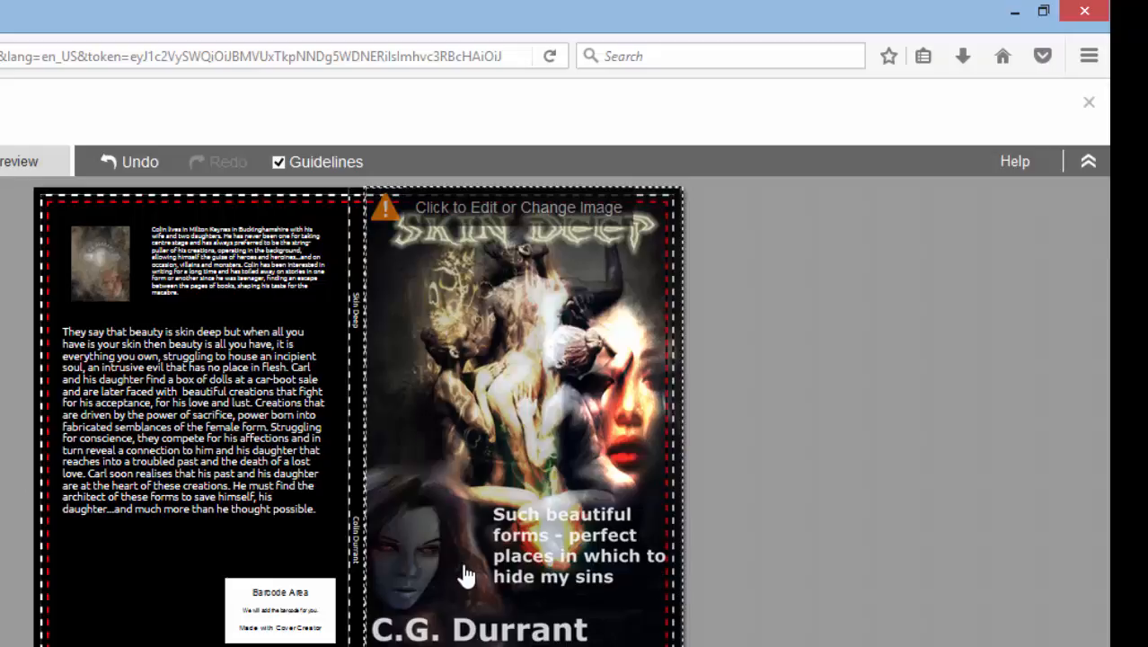
mouse_move(391, 214)
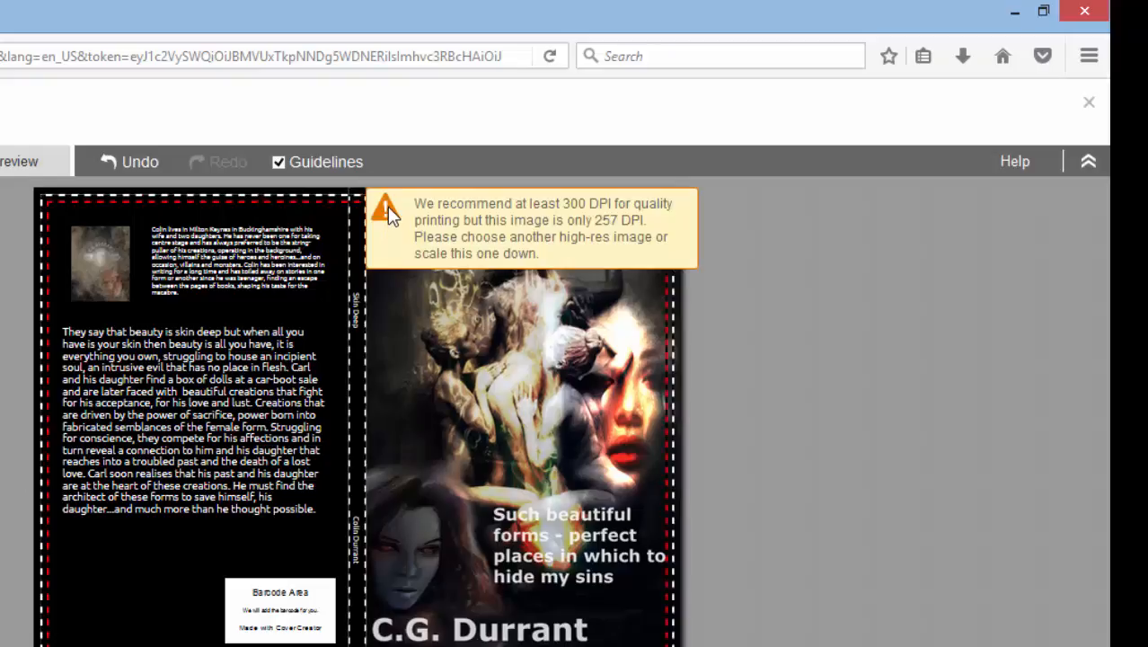
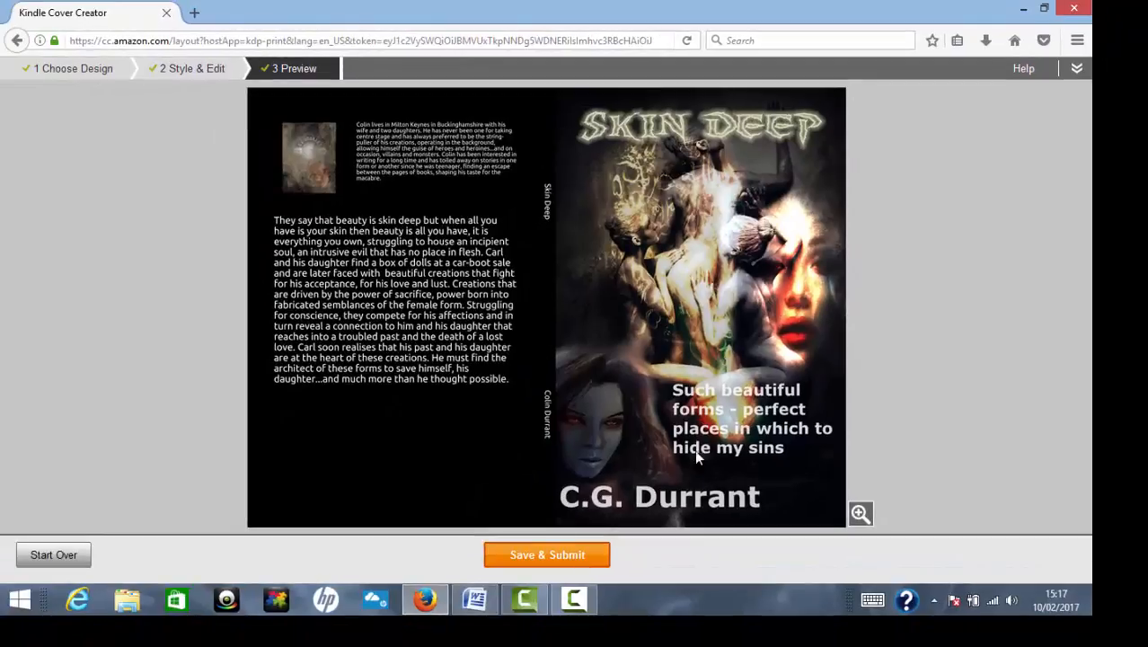
Save and submit the finished cover, and launch the print previewer from the Book Preview section.
left_click(528, 553)
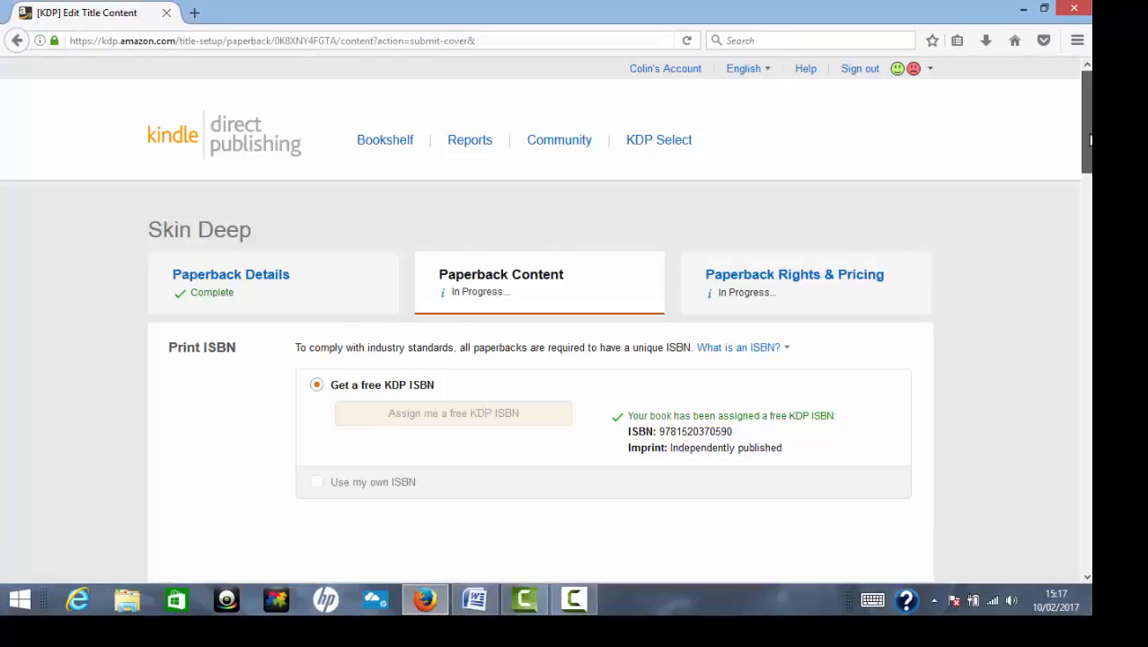
left_click_drag(1090, 139, 1090, 474)
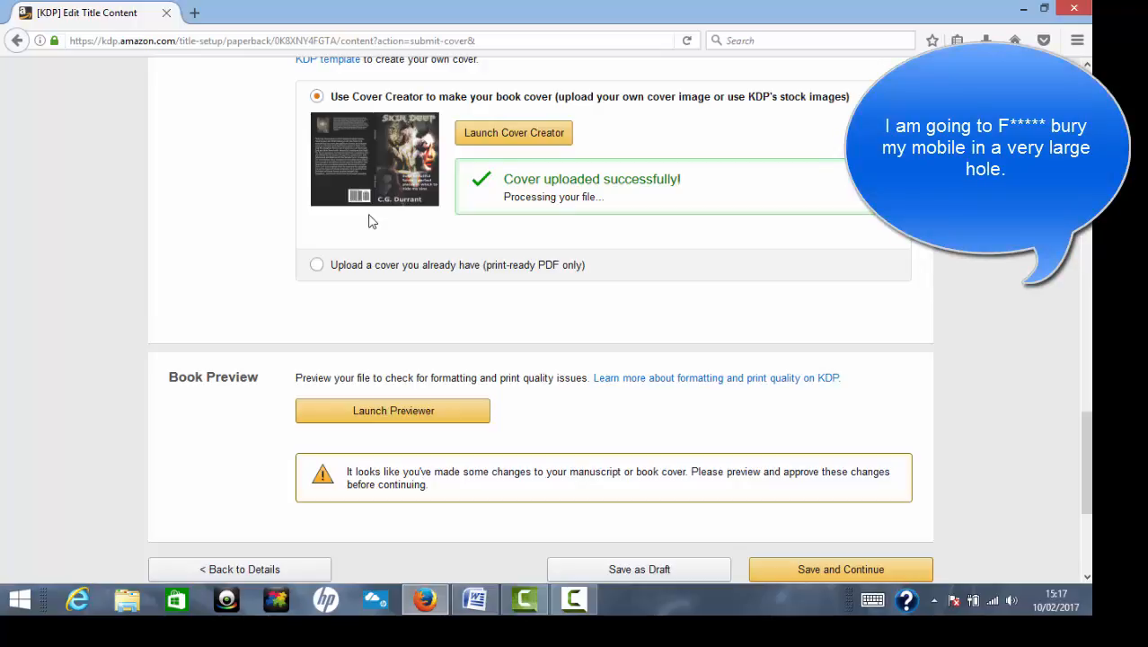
left_click(400, 414)
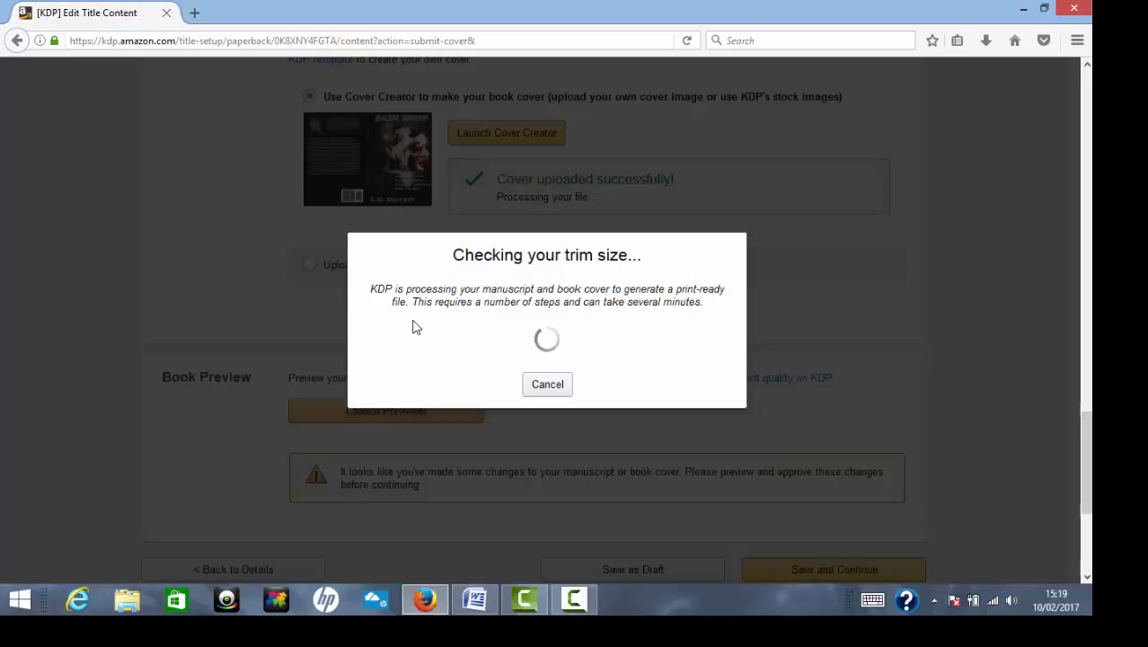
left_click(574, 599)
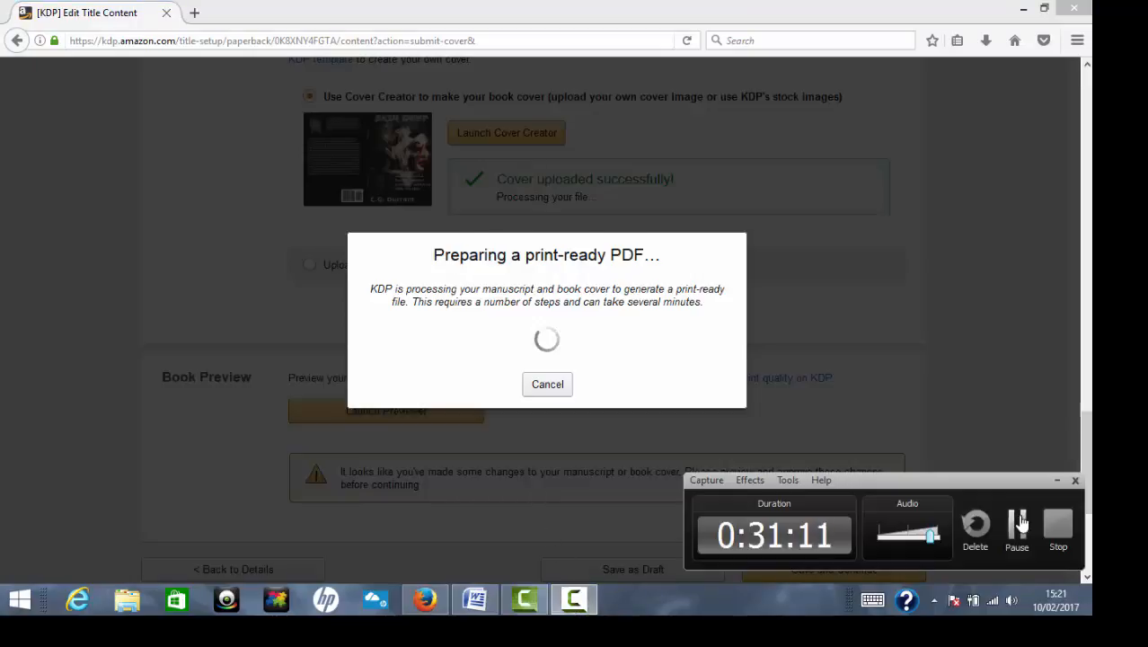
left_click(1019, 524)
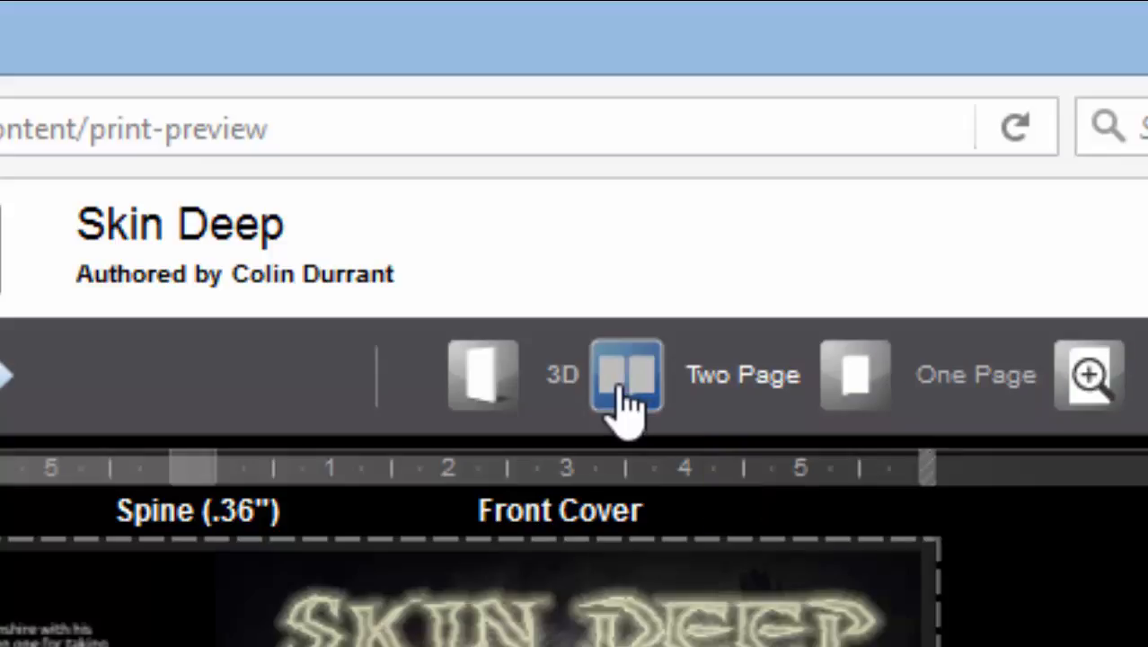
View the book in 3D, spin it to inspect the front, spine and back, and close the 3D view.
left_click(490, 382)
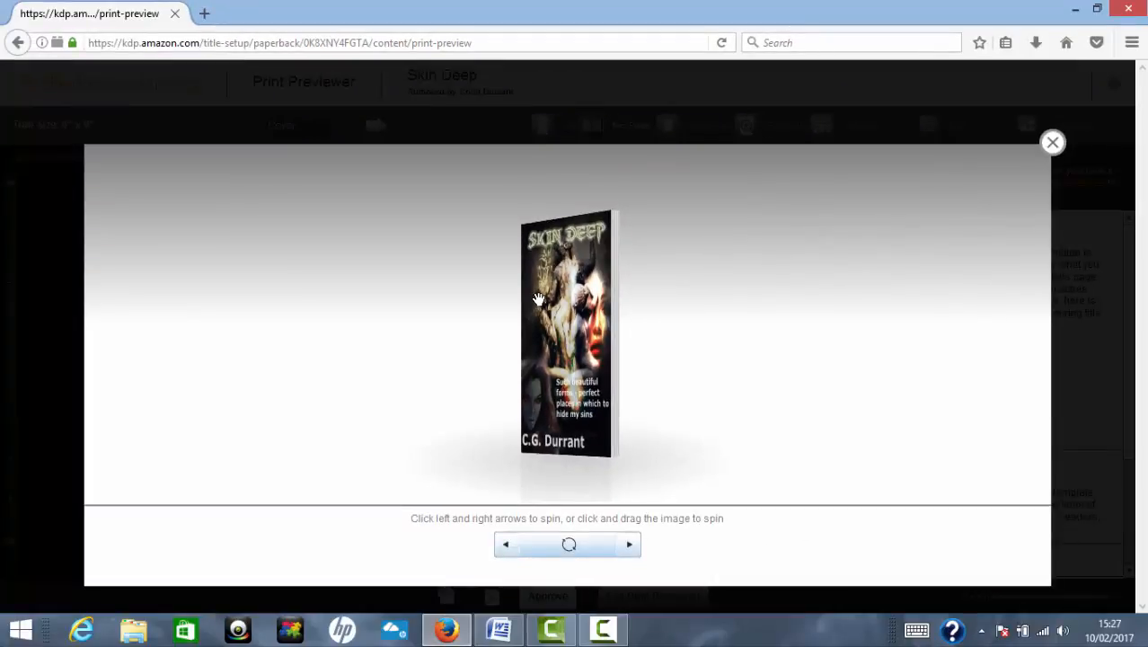
left_click_drag(538, 299, 718, 366)
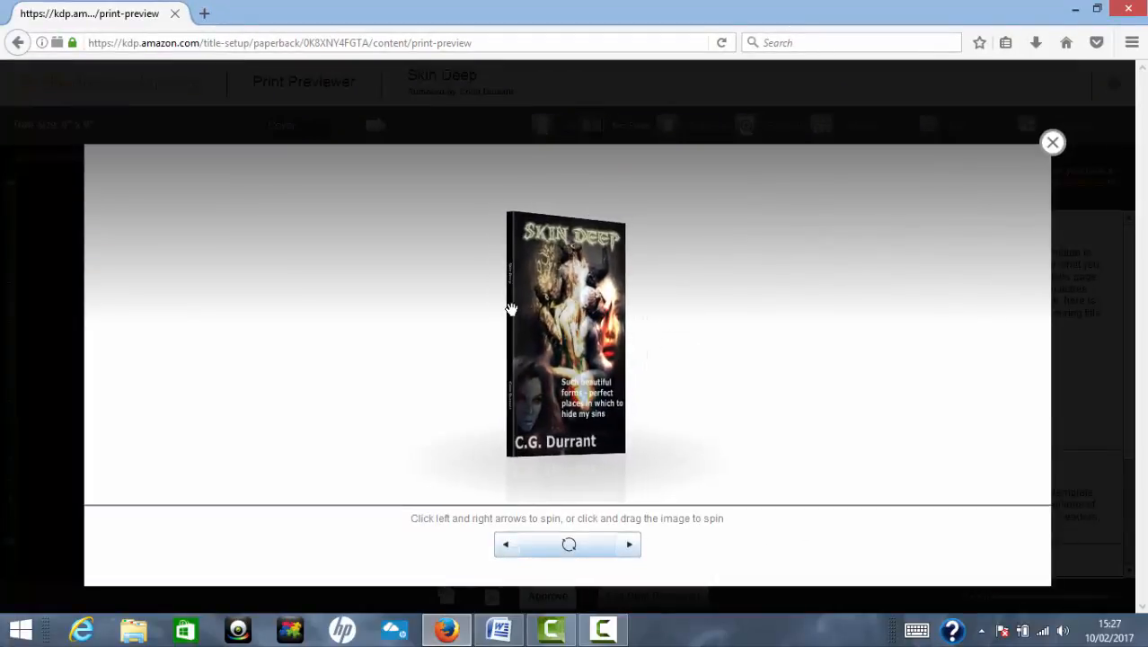
left_click_drag(520, 313, 671, 346)
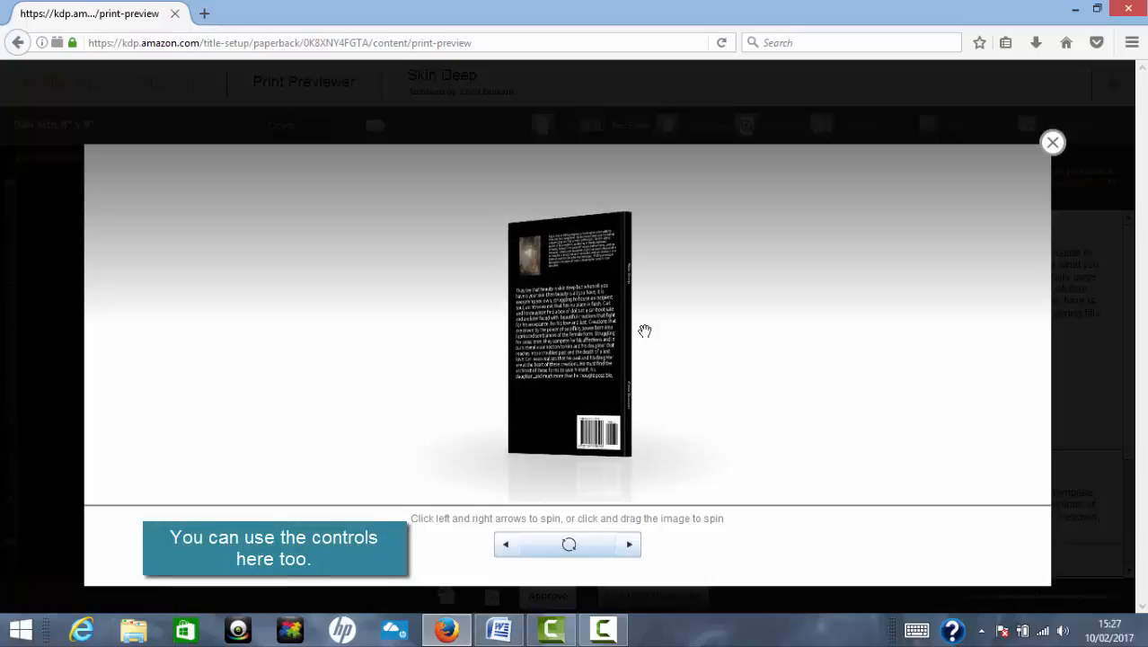
left_click_drag(559, 322, 737, 367)
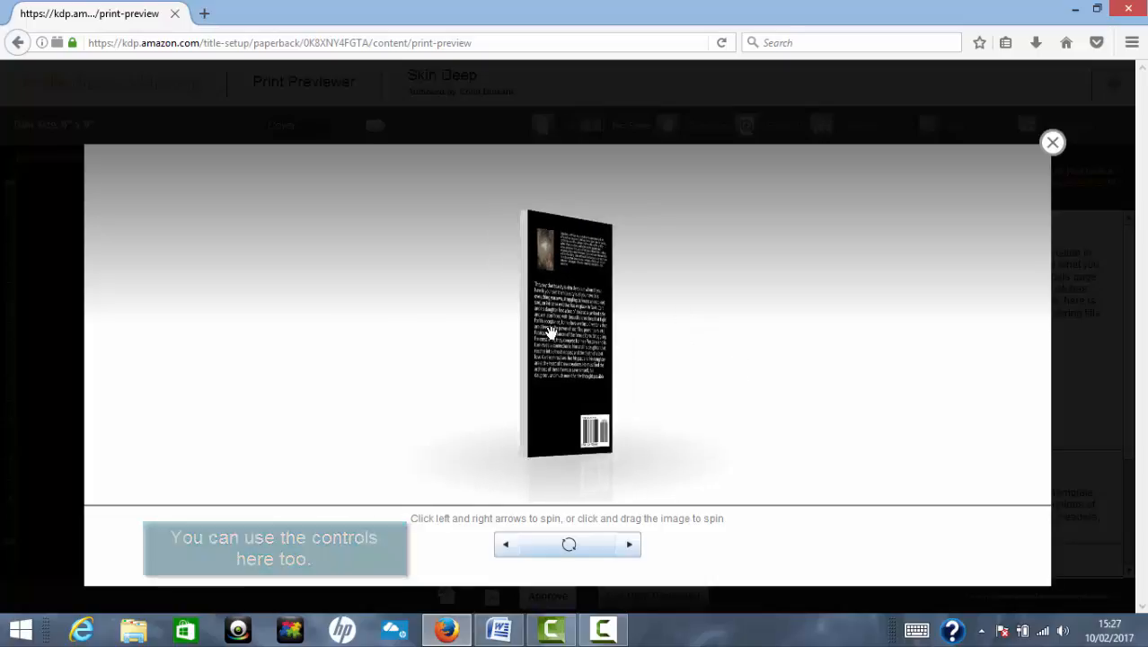
left_click_drag(530, 328, 695, 374)
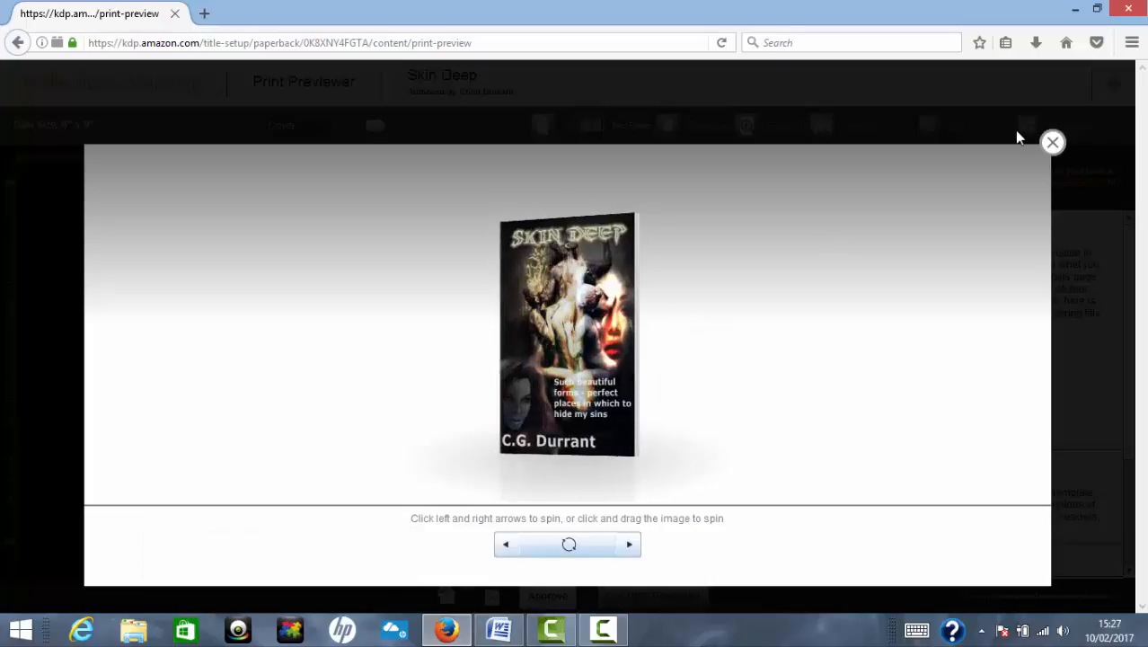
left_click(1052, 144)
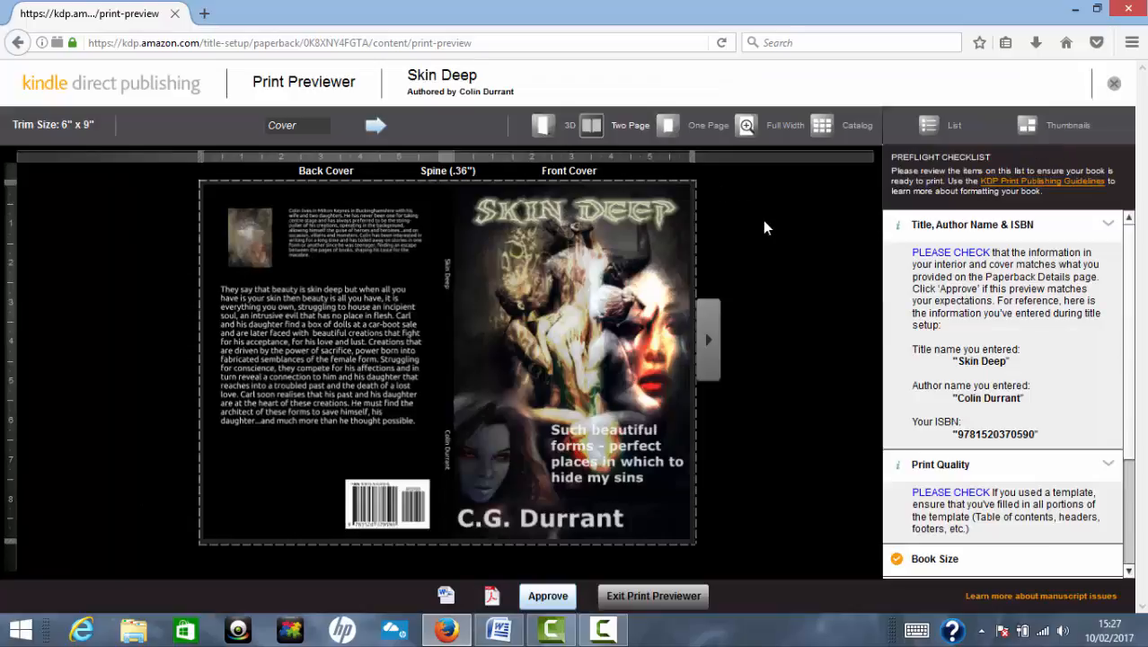
Enlarge the cover to Full Width and inspect the front artwork from the title down to the tagline.
left_click(747, 126)
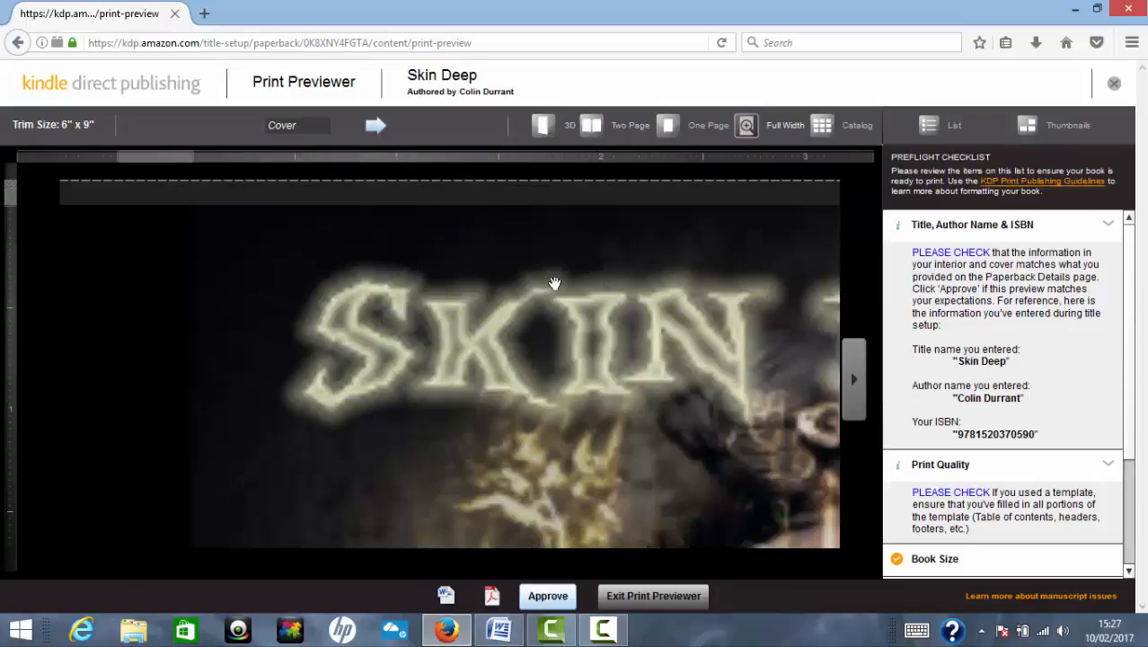
left_click_drag(660, 283, 399, 341)
left_click_drag(575, 382, 295, 359)
scroll(720, 408, "down", 4)
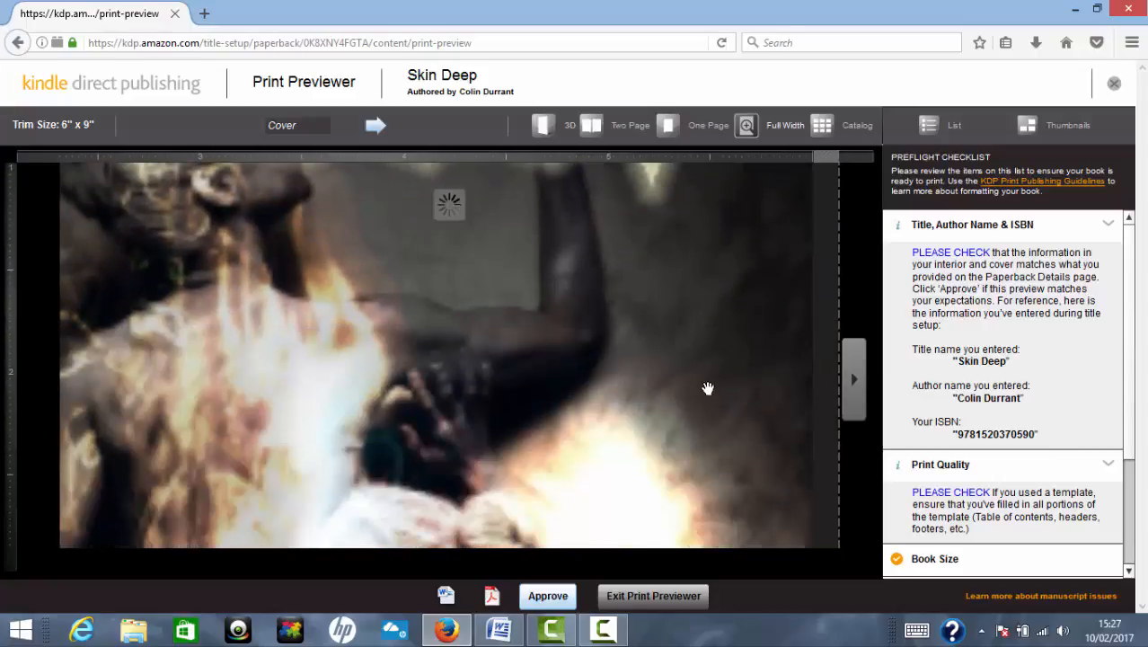
scroll(708, 366, "down", 3)
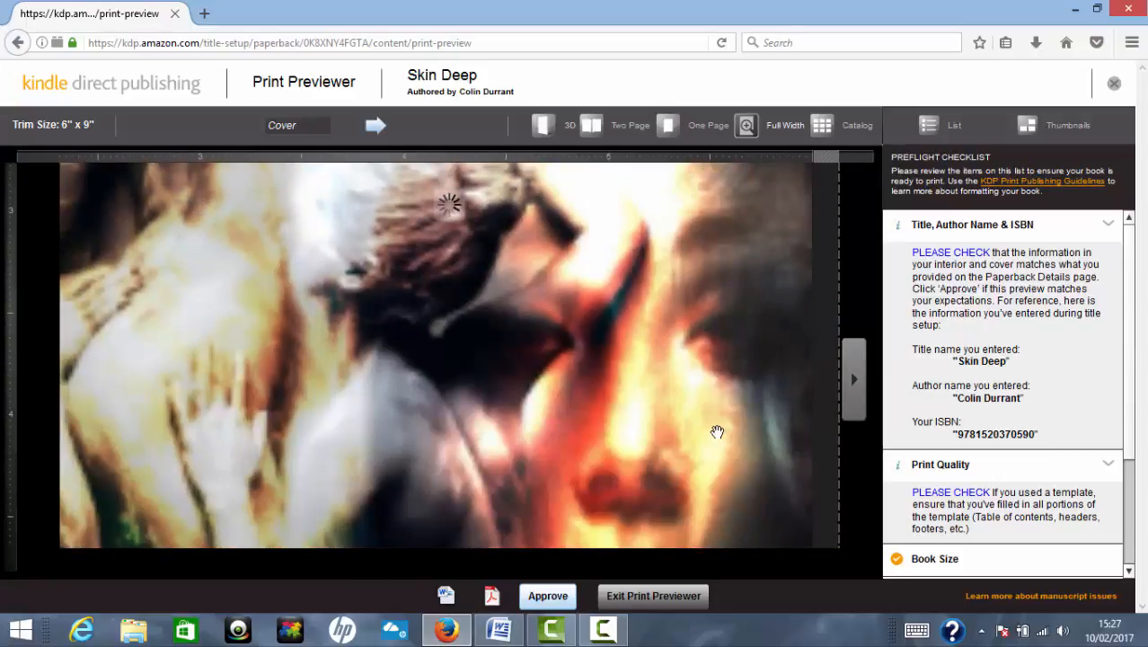
scroll(718, 405, "down", 5)
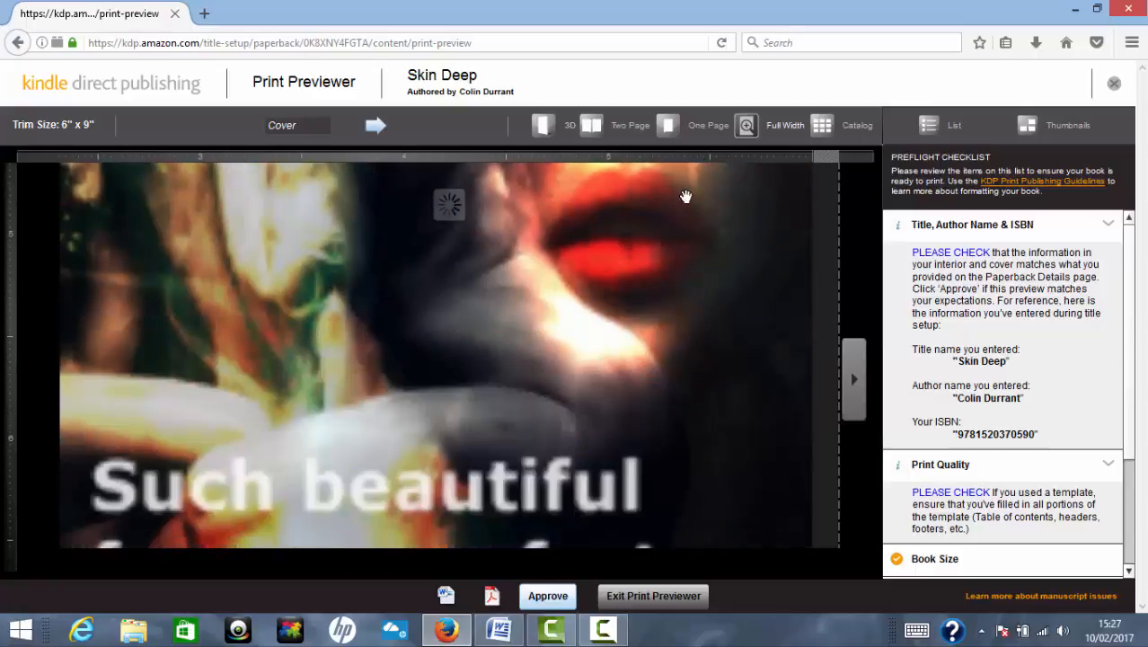
scroll(705, 236, "down", 2)
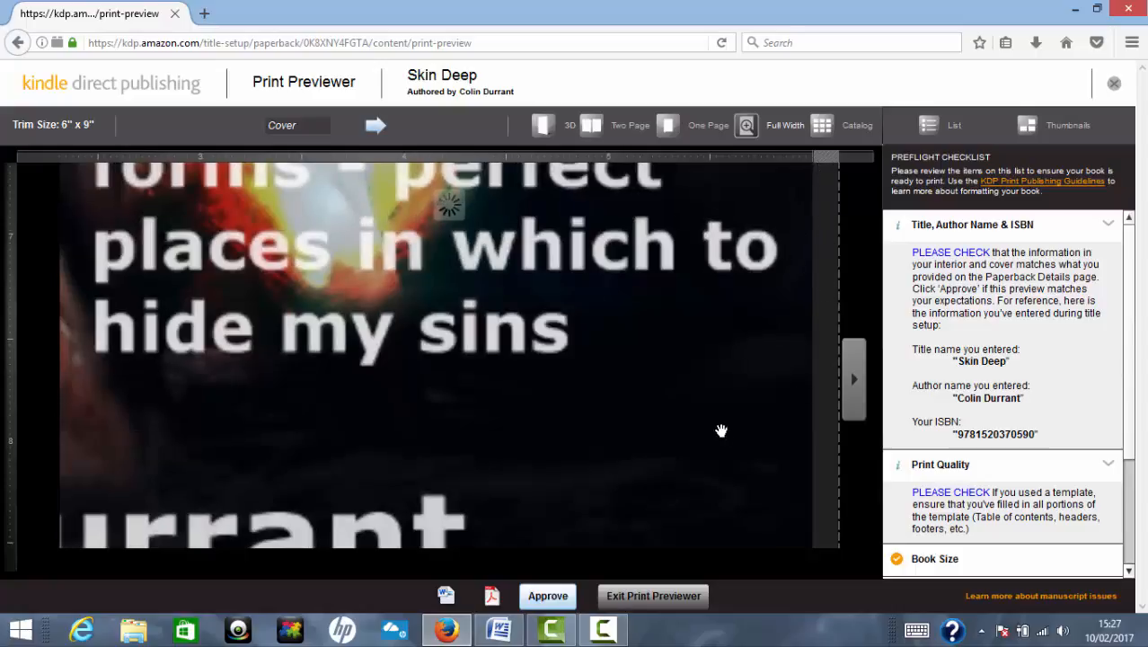
Inspect the enlarged author name and the back cover barcode, and return to the Two Page view.
left_click_drag(720, 418, 714, 268)
left_click_drag(499, 463, 618, 454)
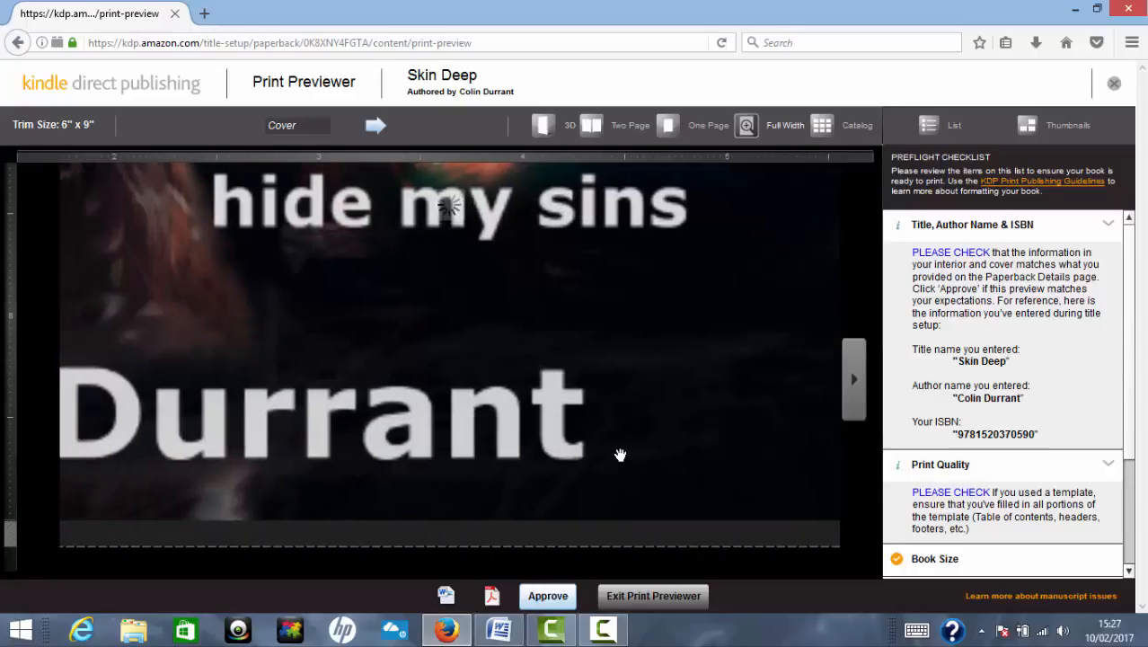
left_click_drag(365, 433, 550, 416)
left_click_drag(227, 402, 366, 390)
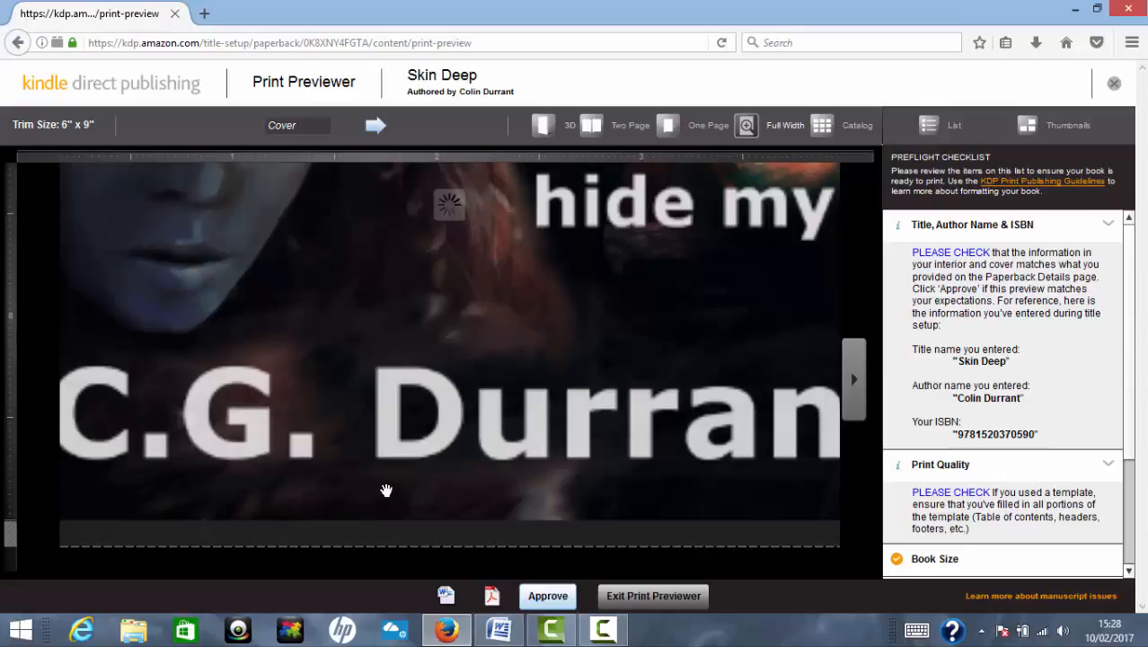
left_click_drag(369, 489, 537, 397)
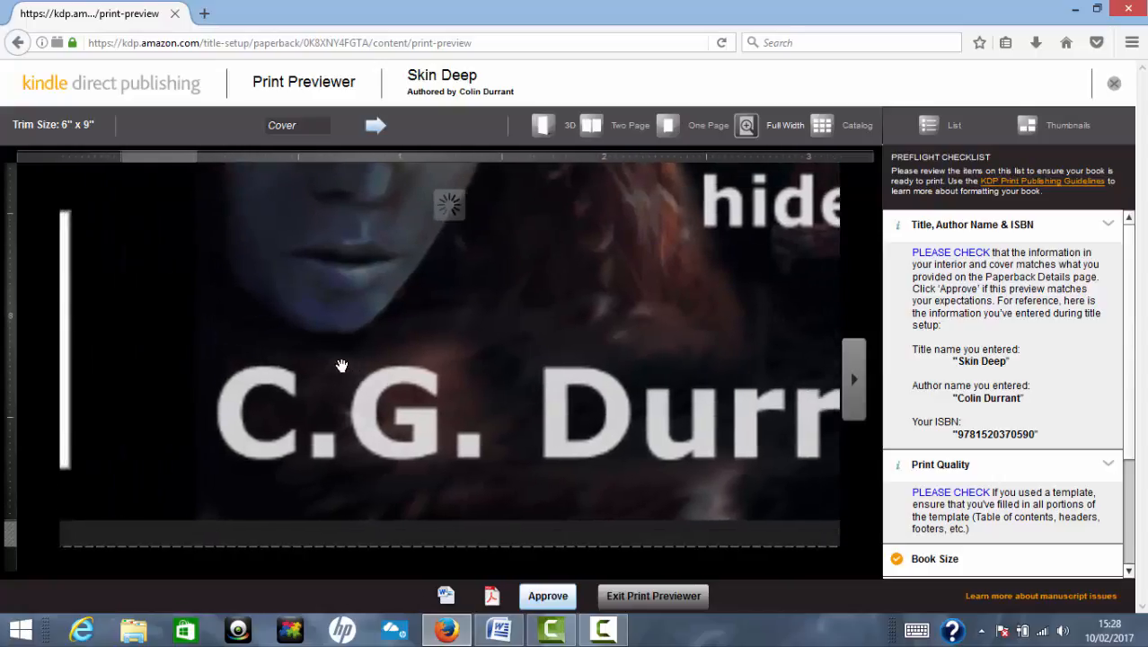
left_click_drag(341, 361, 587, 308)
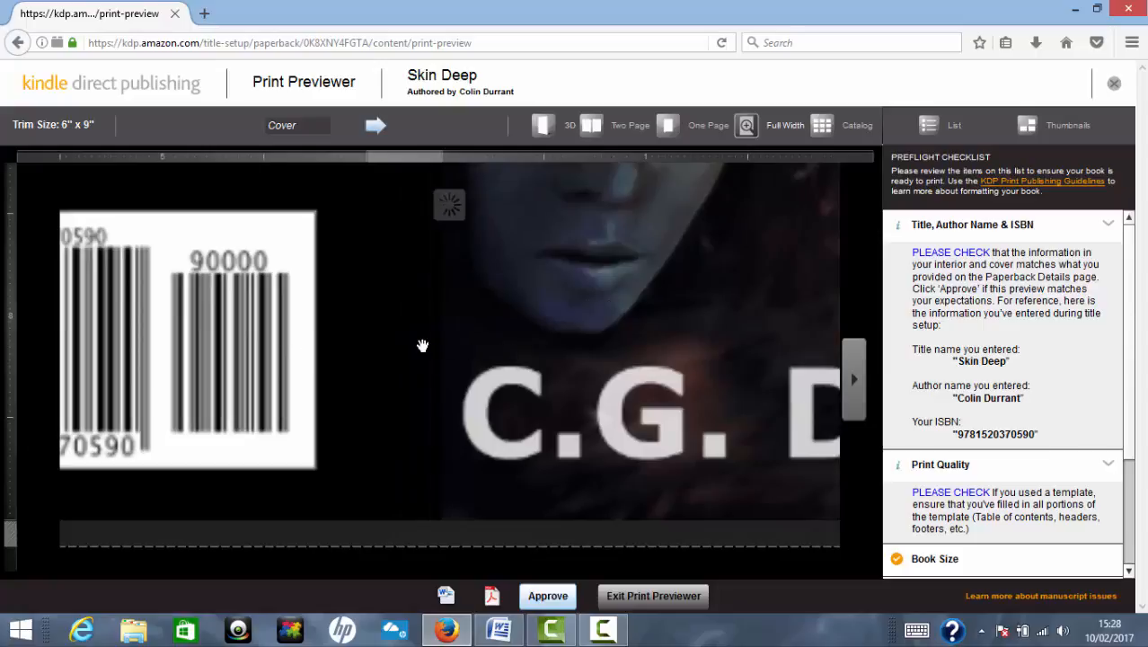
left_click_drag(422, 346, 508, 328)
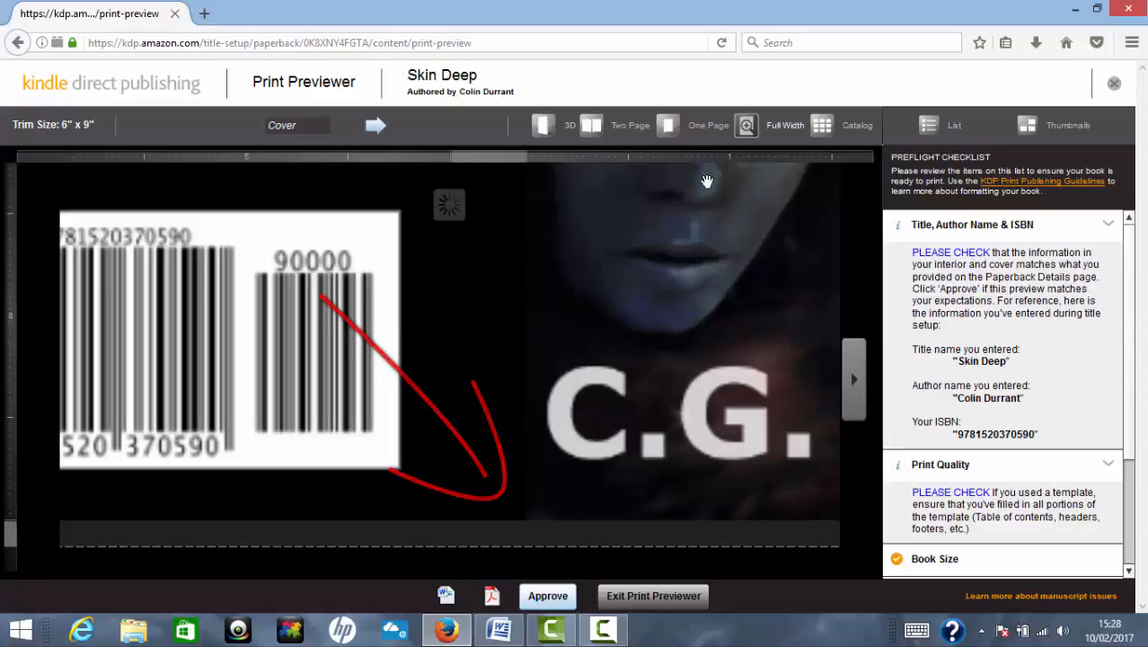
left_click(591, 125)
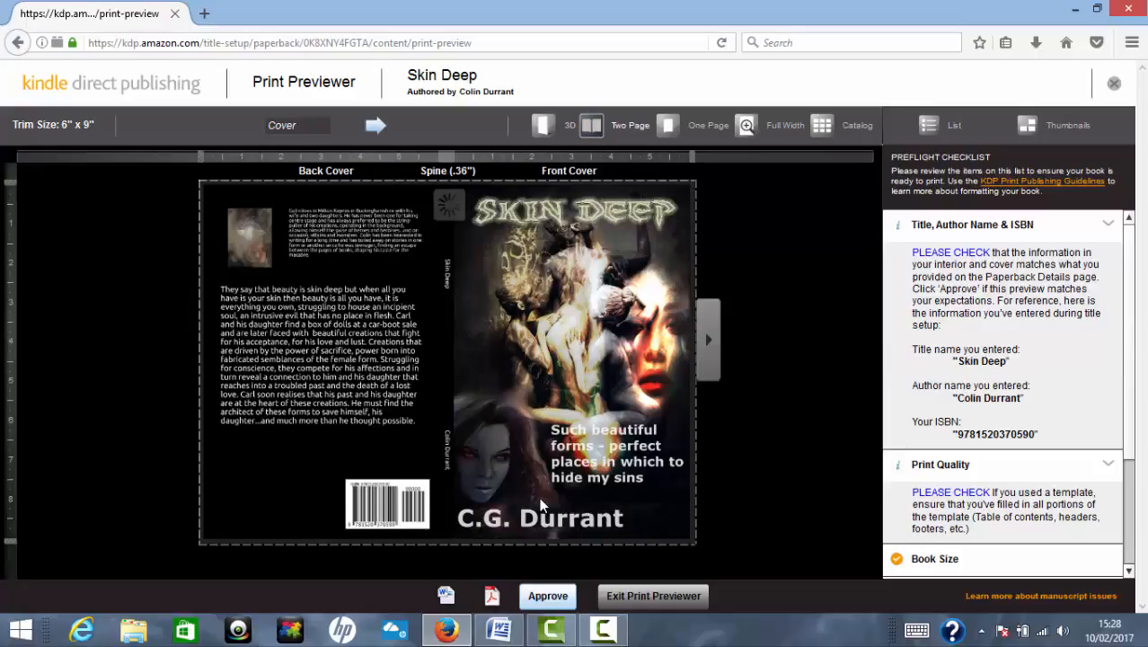
Page through the interior from the title page to the start of Chapter Two, checking contents, headers and page numbers.
left_click(709, 342)
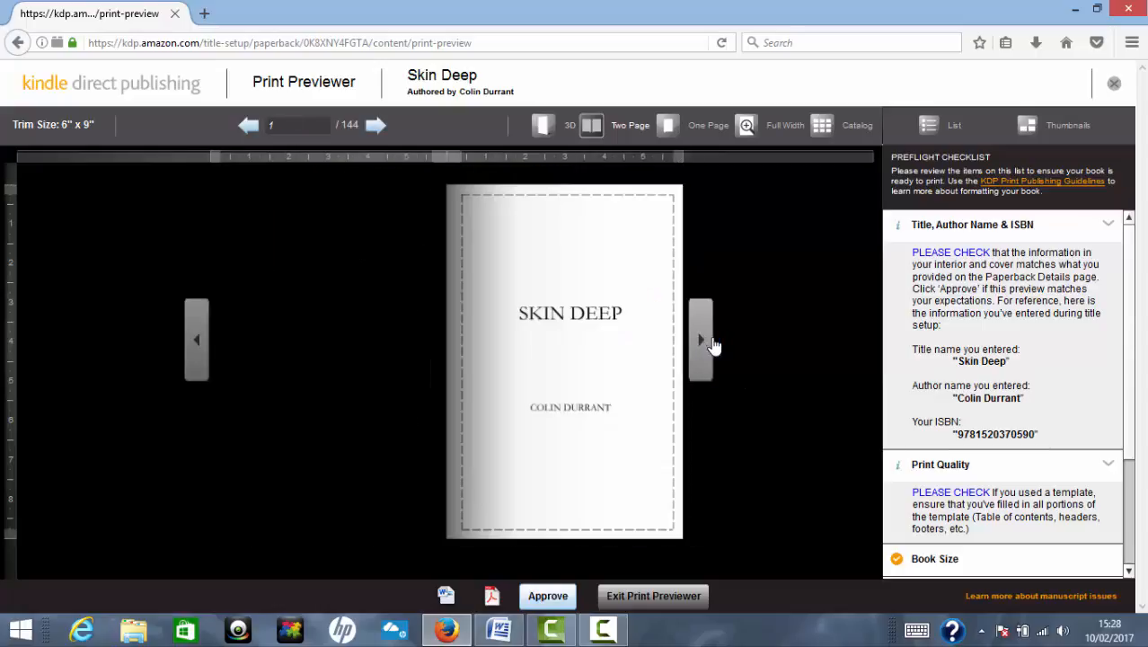
left_click(711, 344)
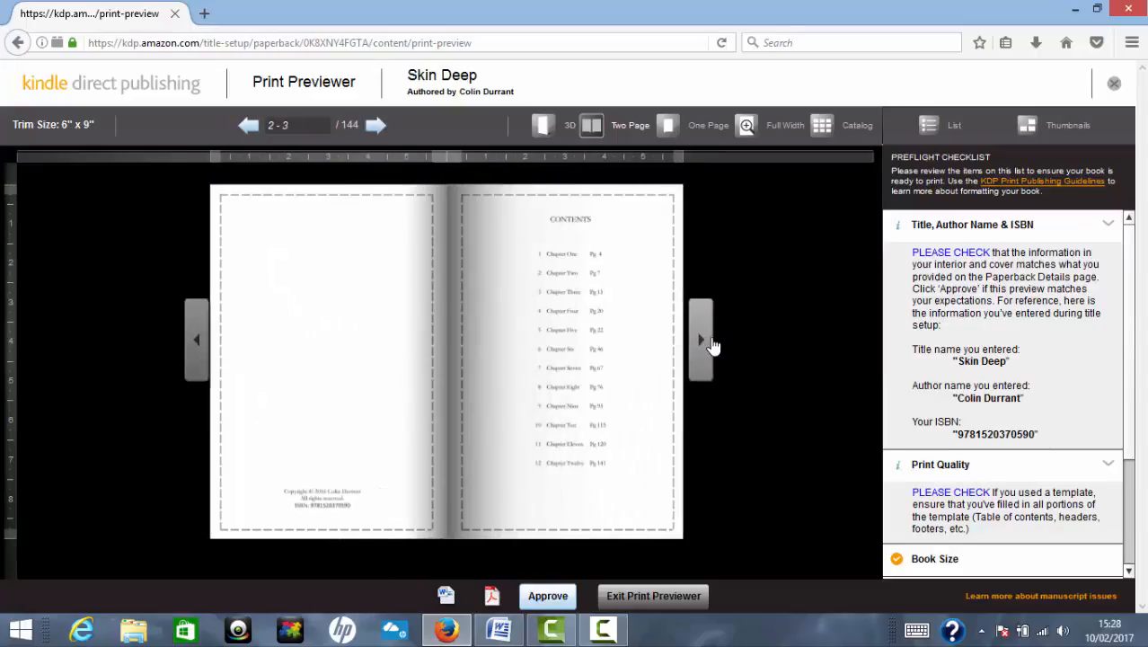
left_click(706, 342)
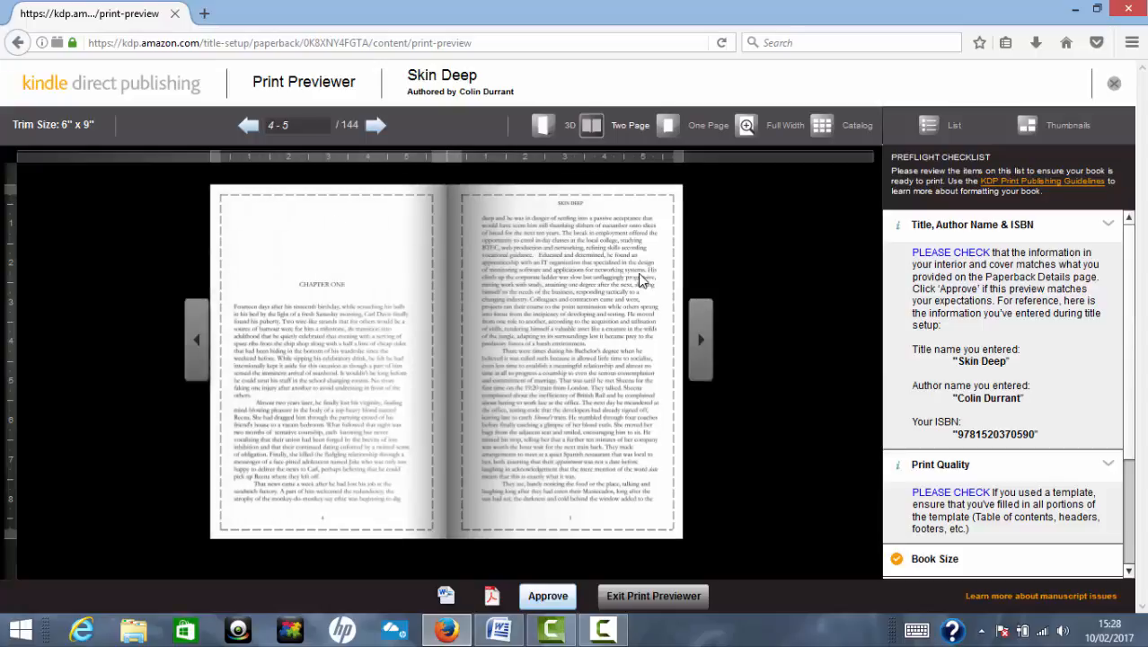
left_click(702, 340)
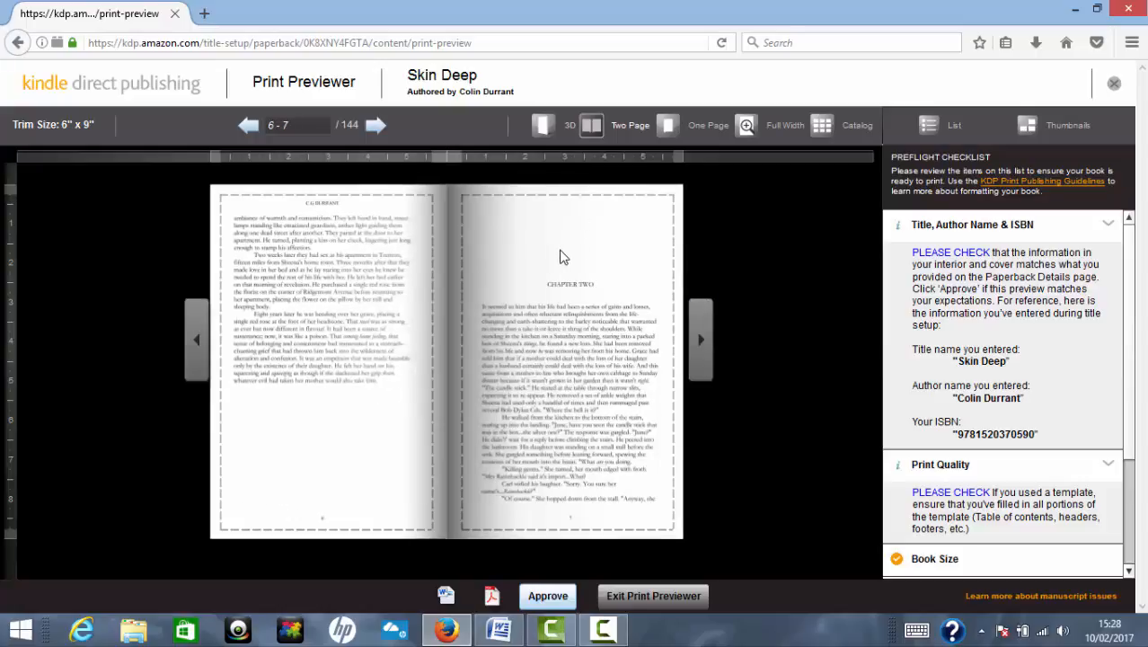
Page forward through Chapter Two to pages 10-11 and approve the print proof.
left_click(652, 227)
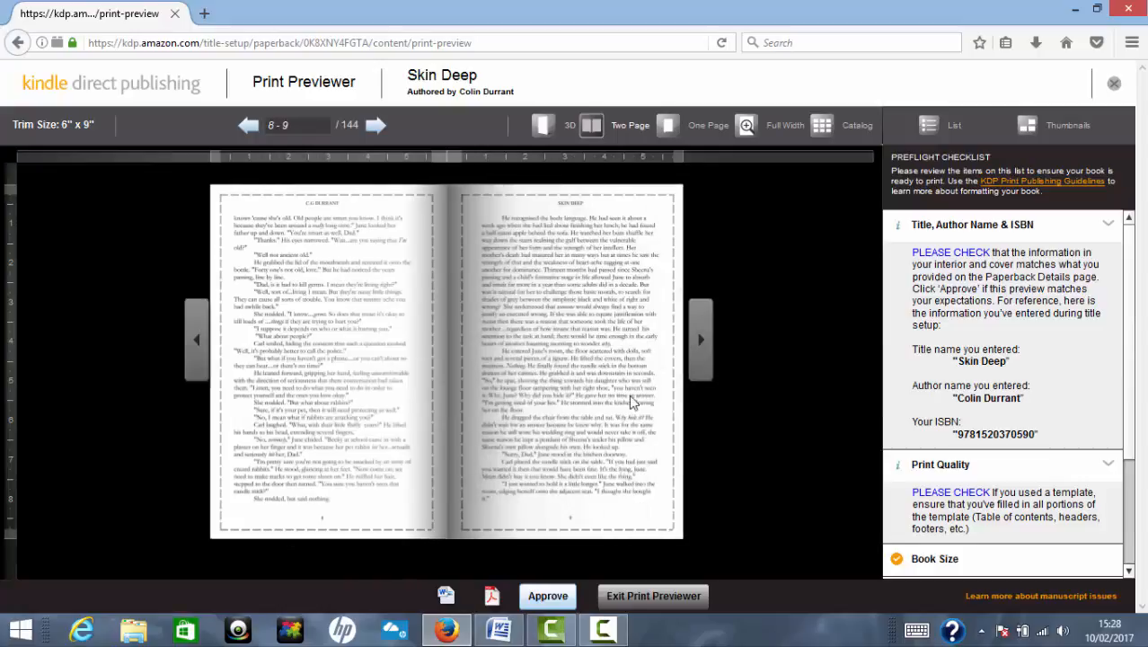
left_click(702, 355)
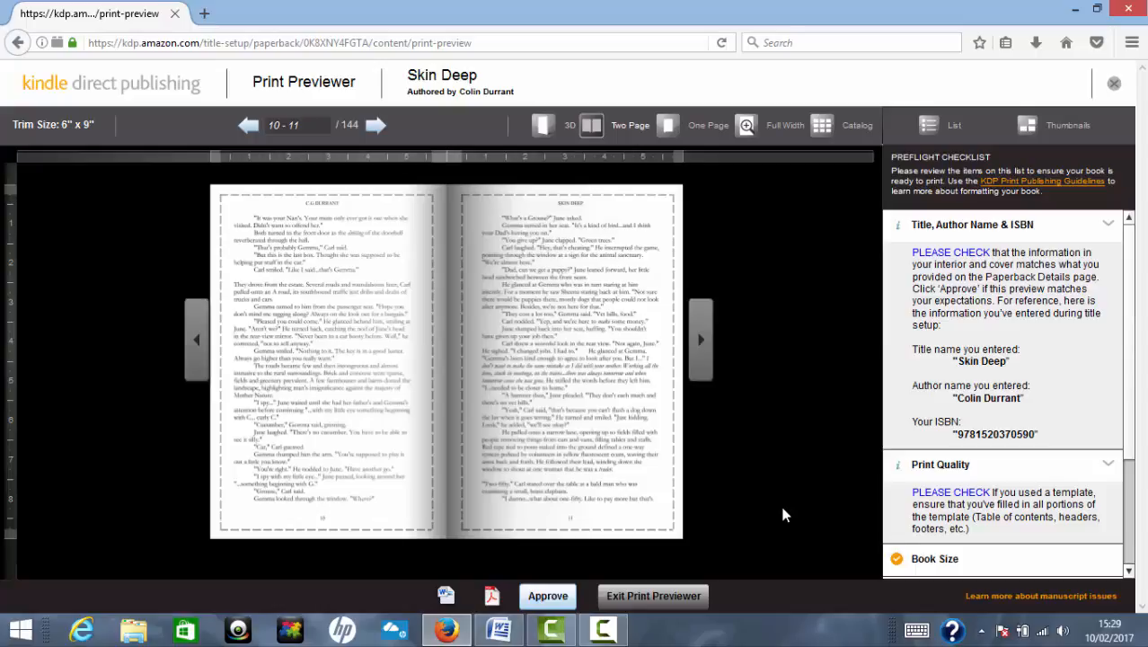
left_click(542, 598)
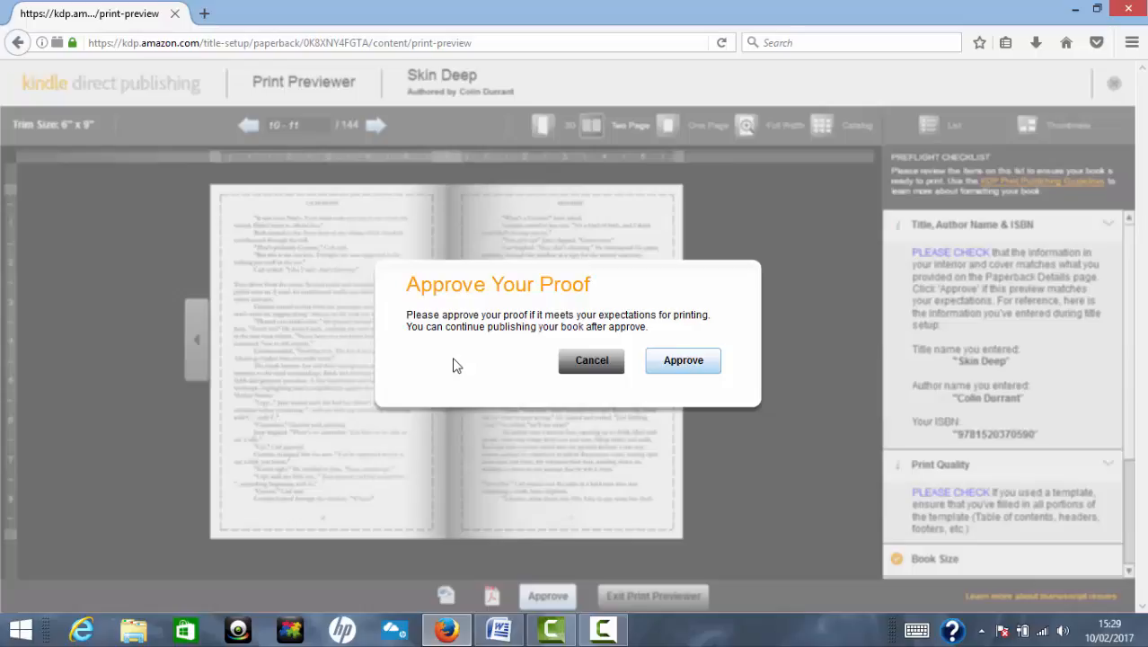
left_click(681, 368)
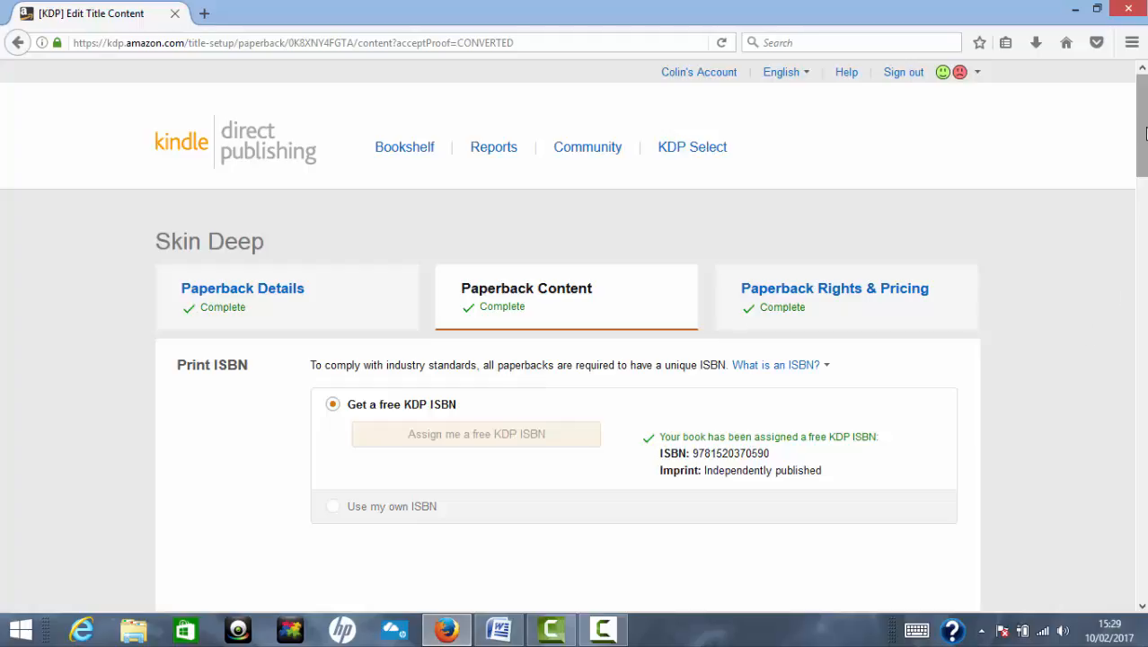
Review the Paperback Content settings down to the printing cost summary, and save and continue to pricing.
scroll(1143, 133, "down", 2)
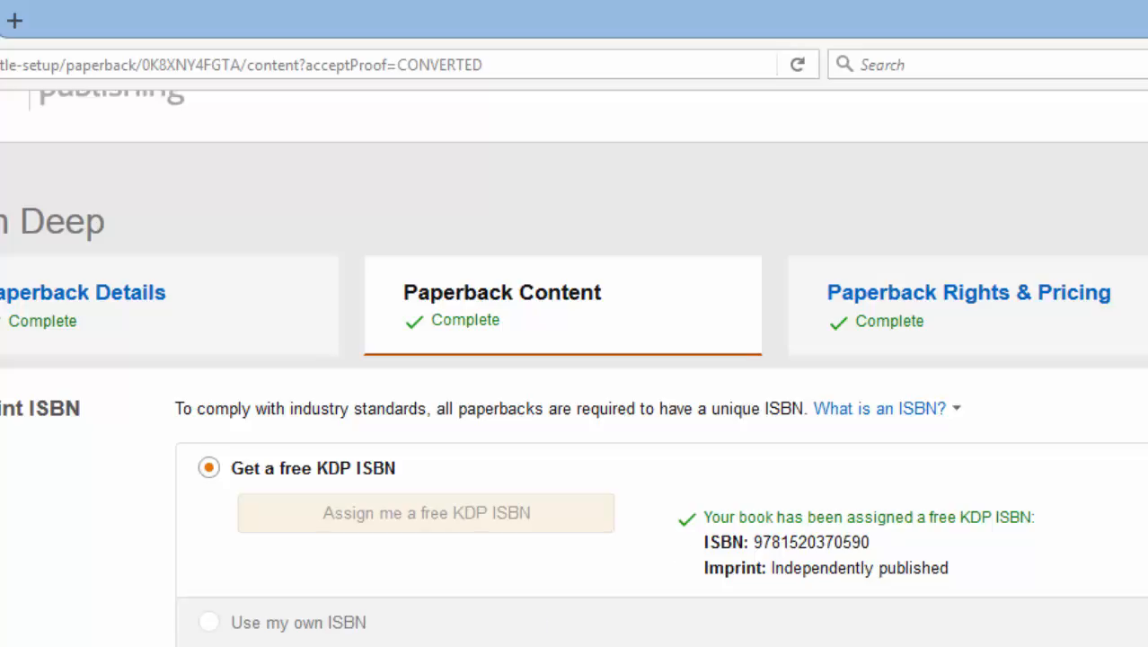
scroll(574, 359, "down", 15)
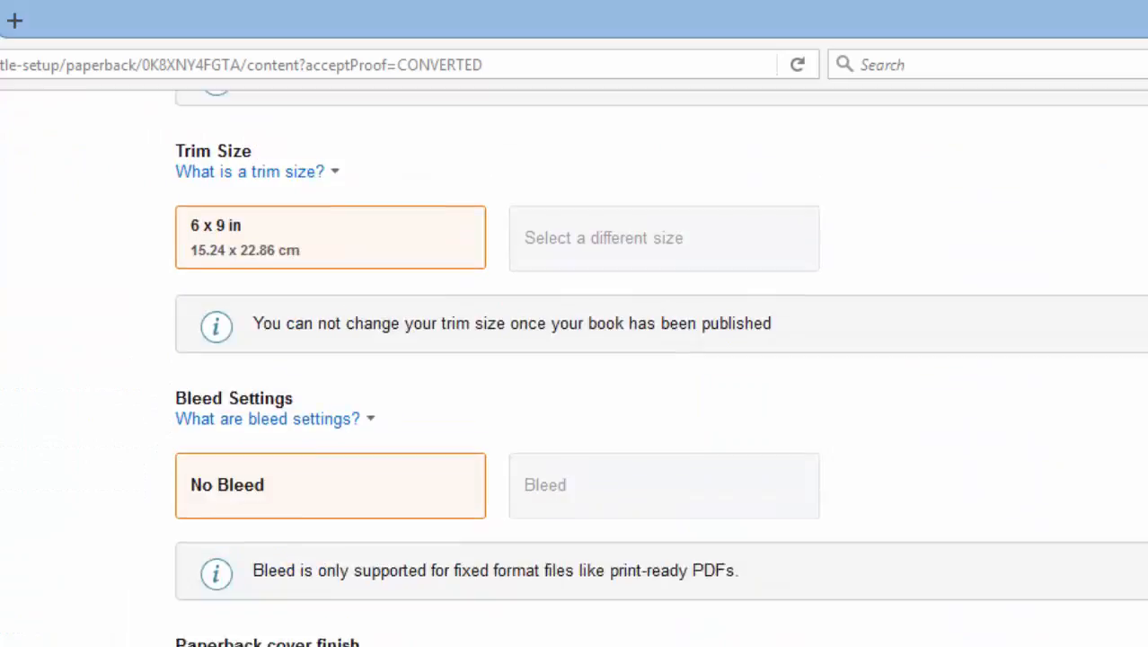
scroll(574, 359, "down", 15)
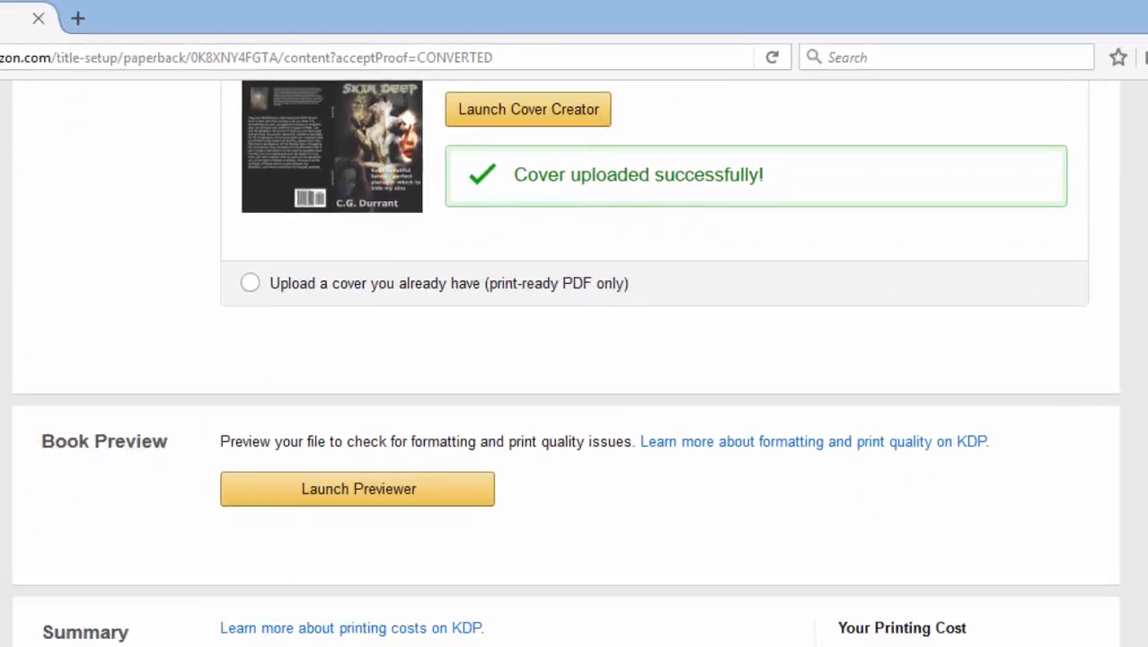
scroll(1121, 521, "down", 5)
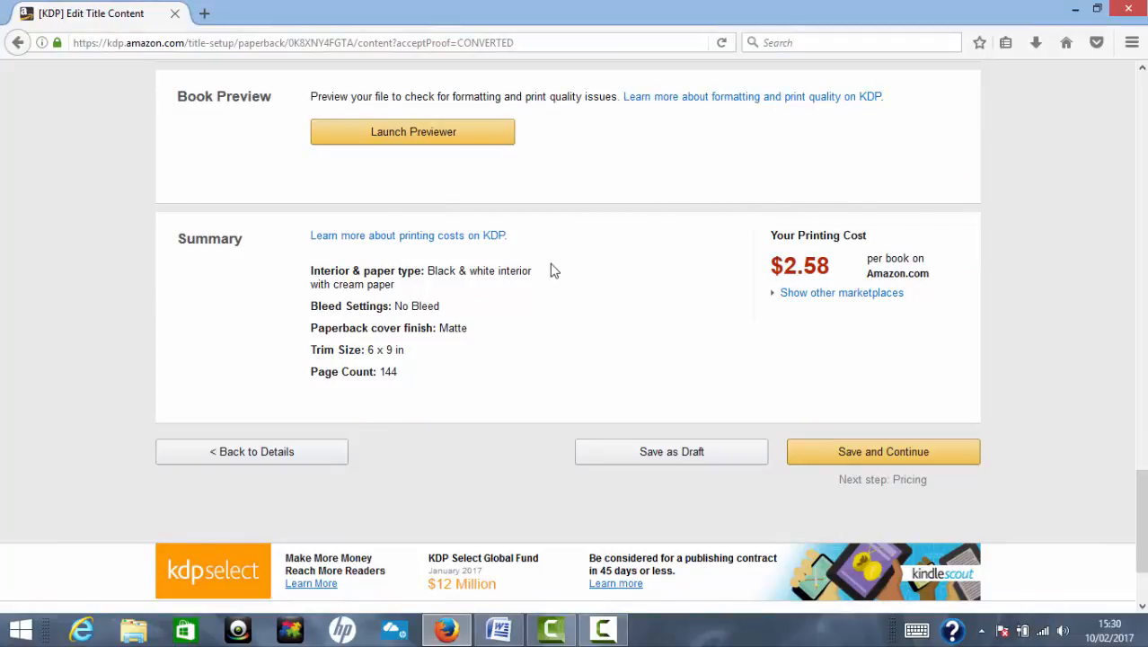
left_click(888, 460)
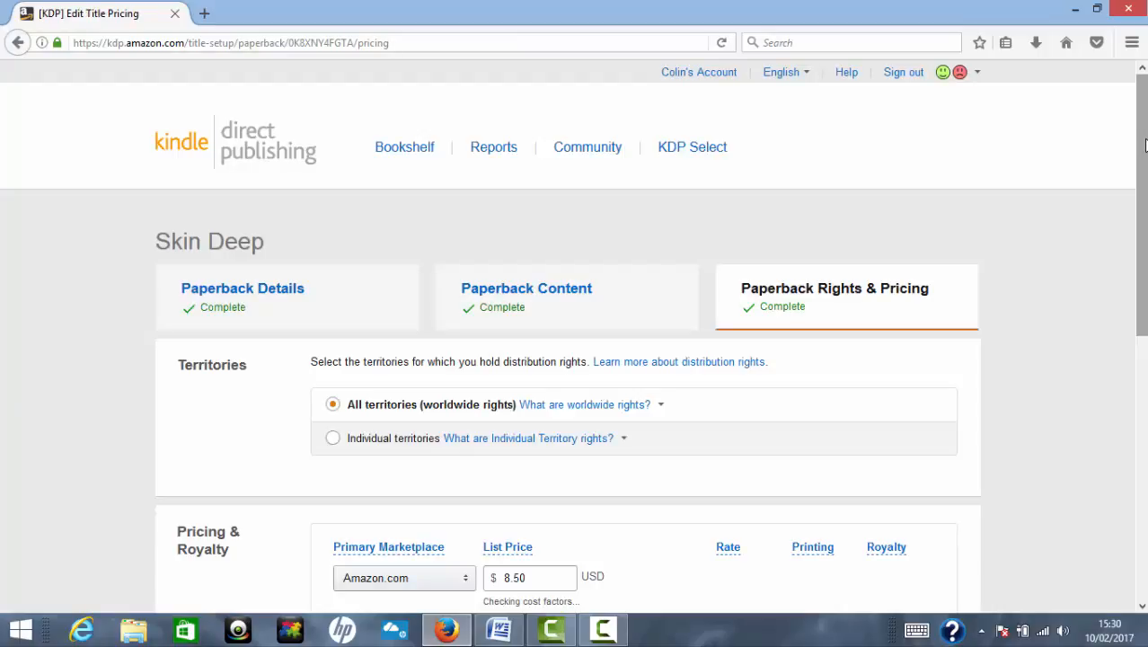
Examine the Amazon.com list price, printing cost and royalty, and read and dismiss the explanation of the minimum list price.
left_click_drag(1145, 145, 1134, 301)
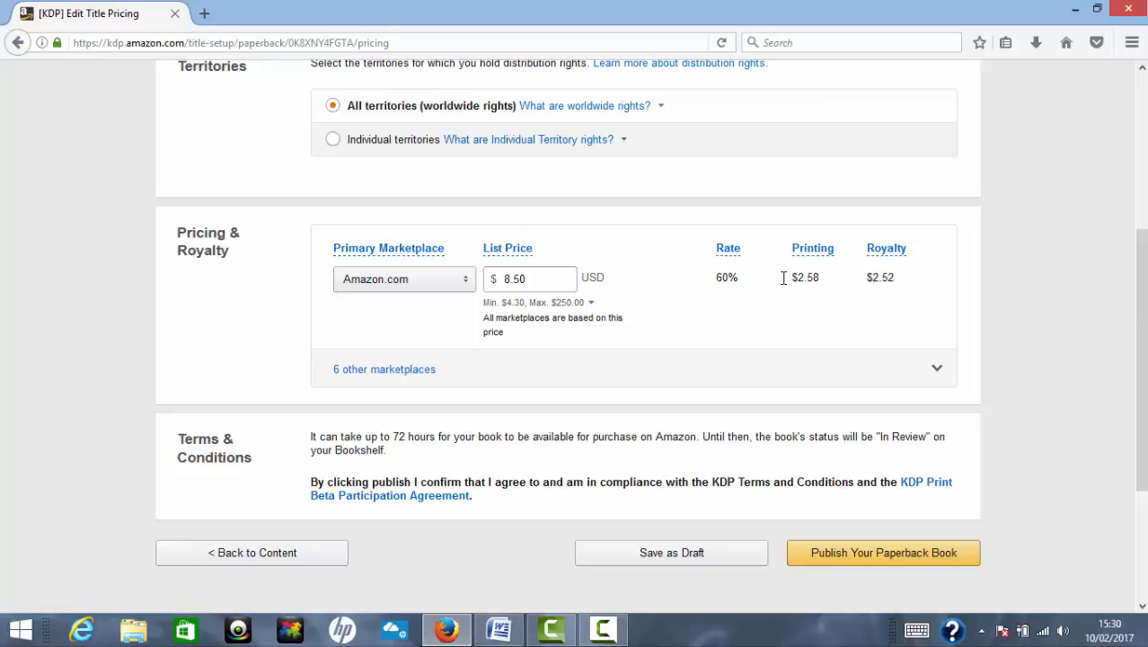
left_click(539, 282)
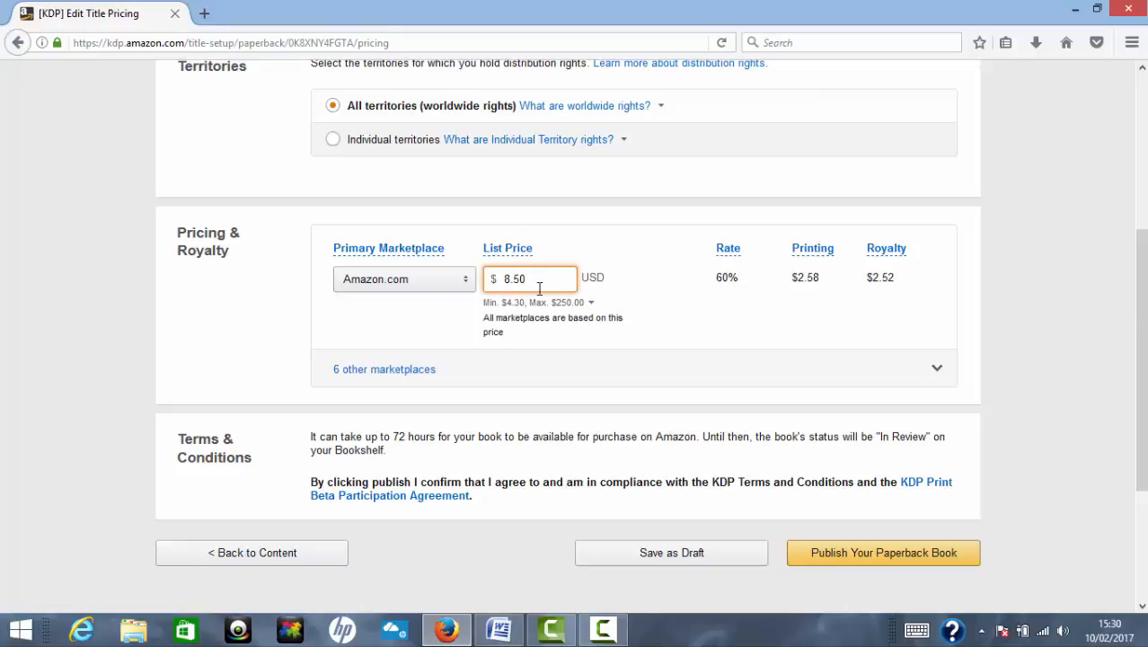
left_click(532, 302)
left_click(561, 333)
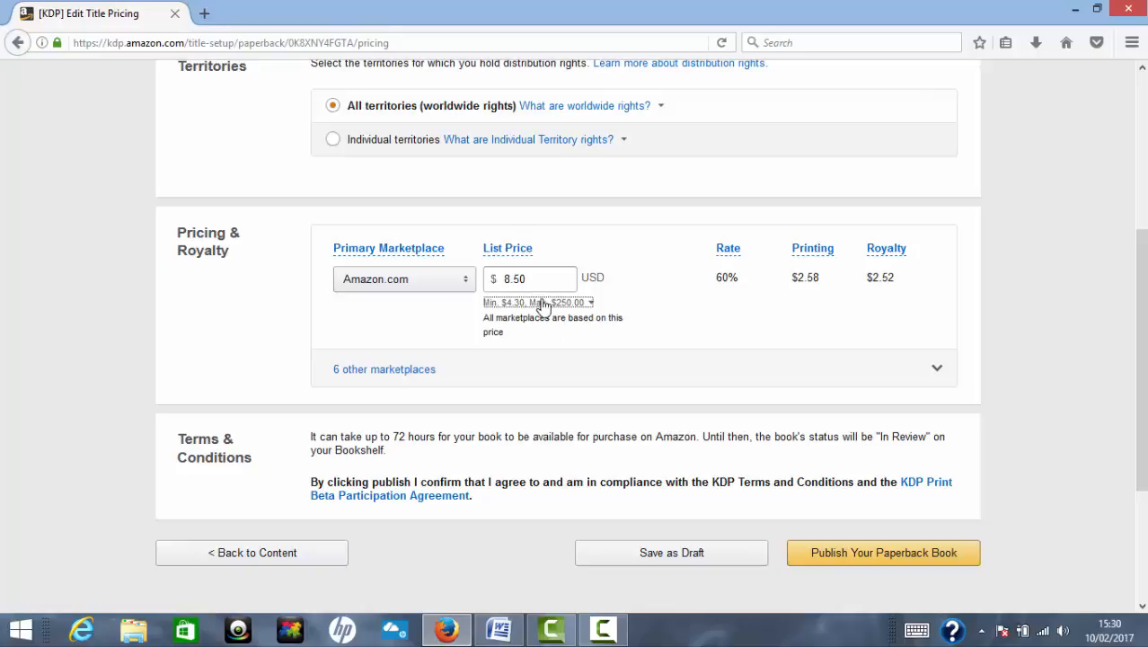
left_click(542, 305)
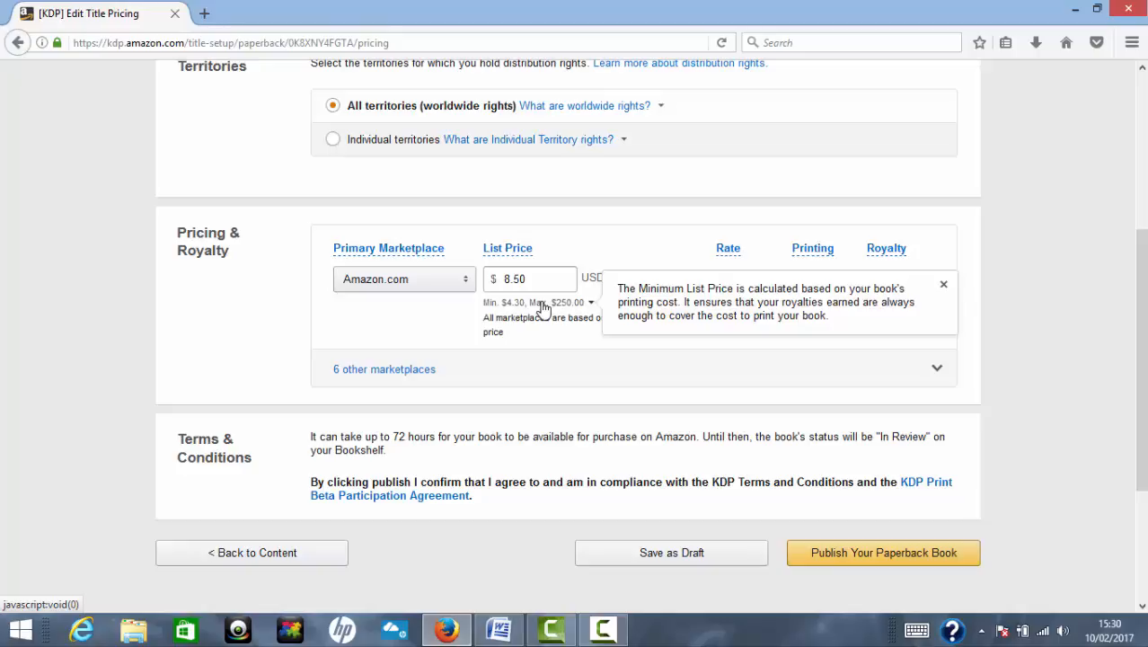
left_click(1058, 412)
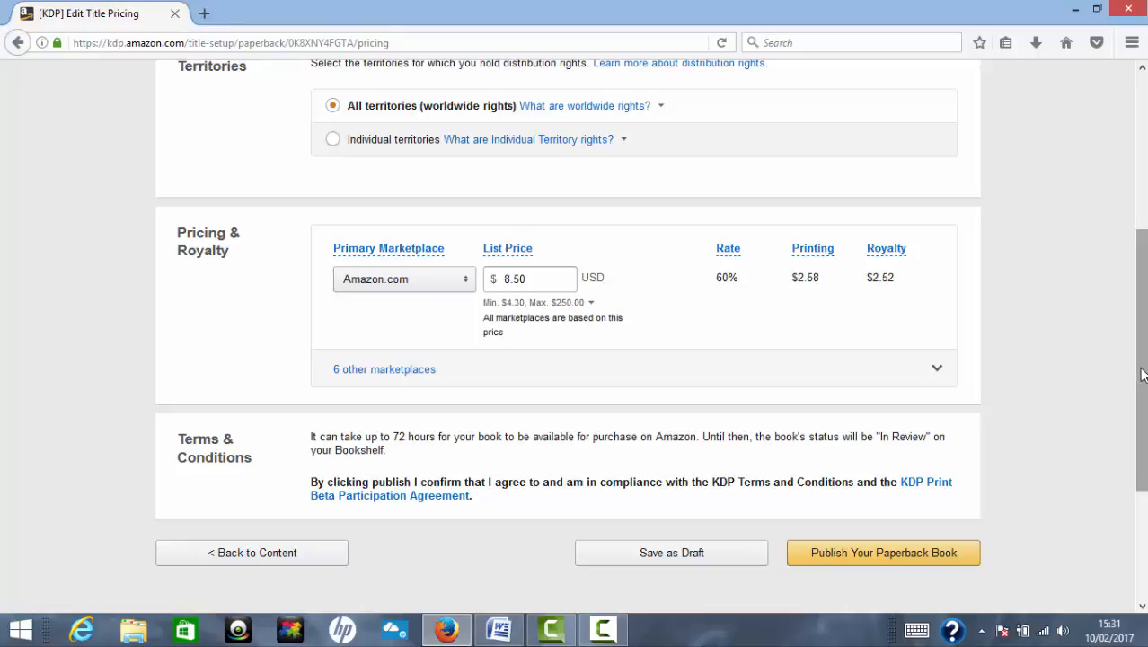
Publish the Skin Deep paperback, dismissing the submission confirmation, and check the book's entry on the Bookshelf.
left_click_drag(1141, 387, 1137, 456)
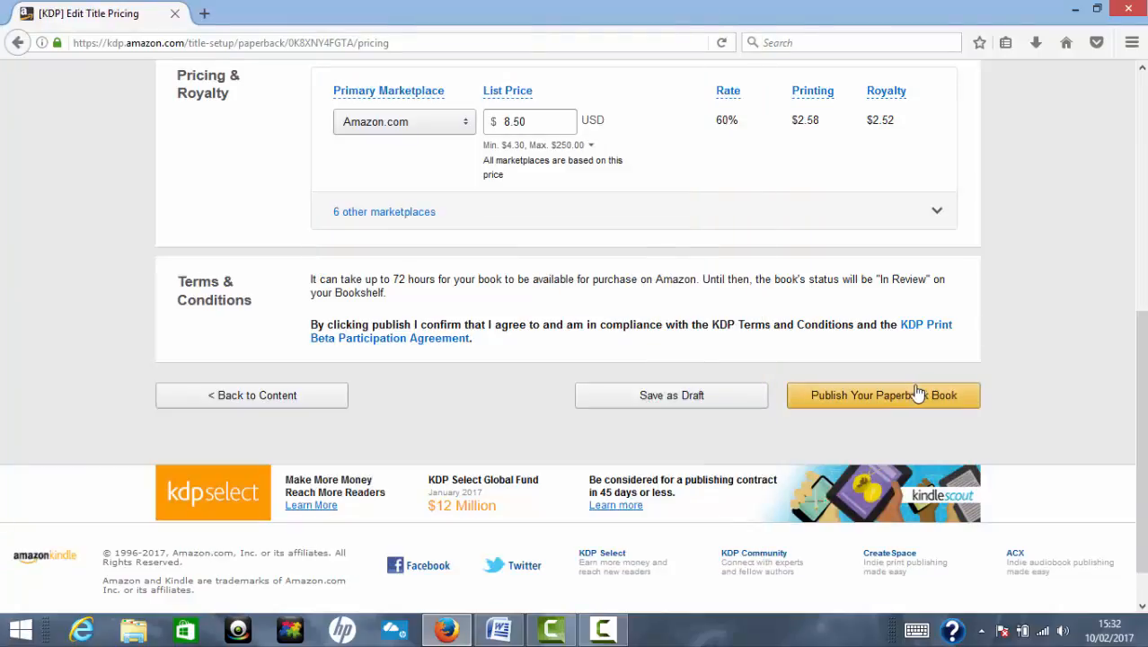
left_click(911, 397)
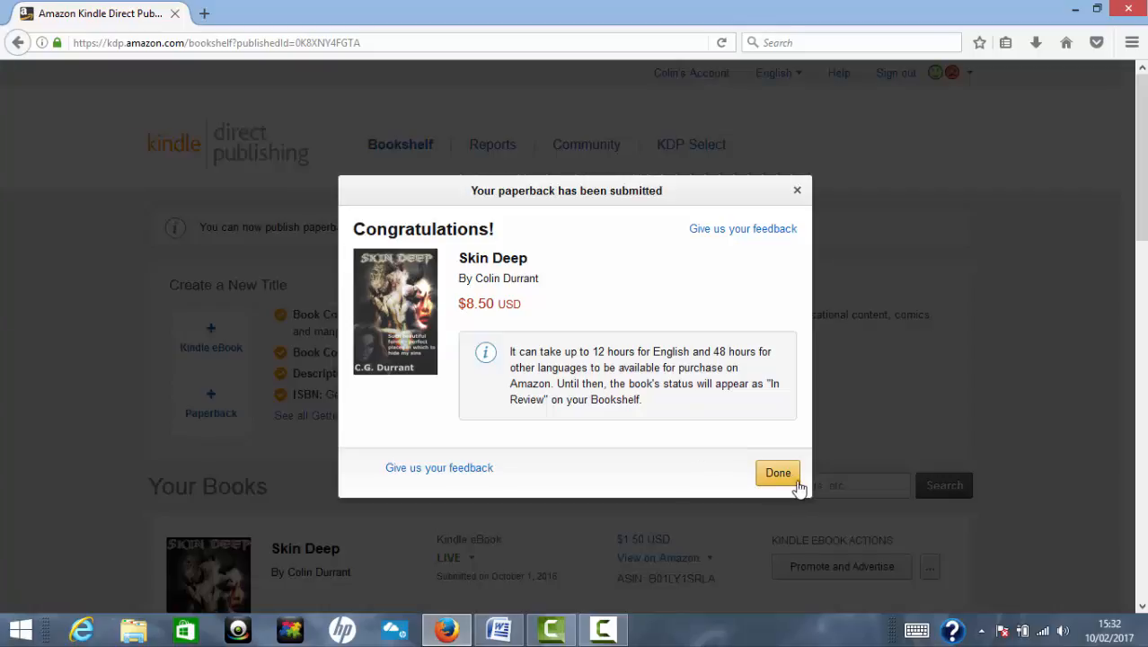
left_click(771, 478)
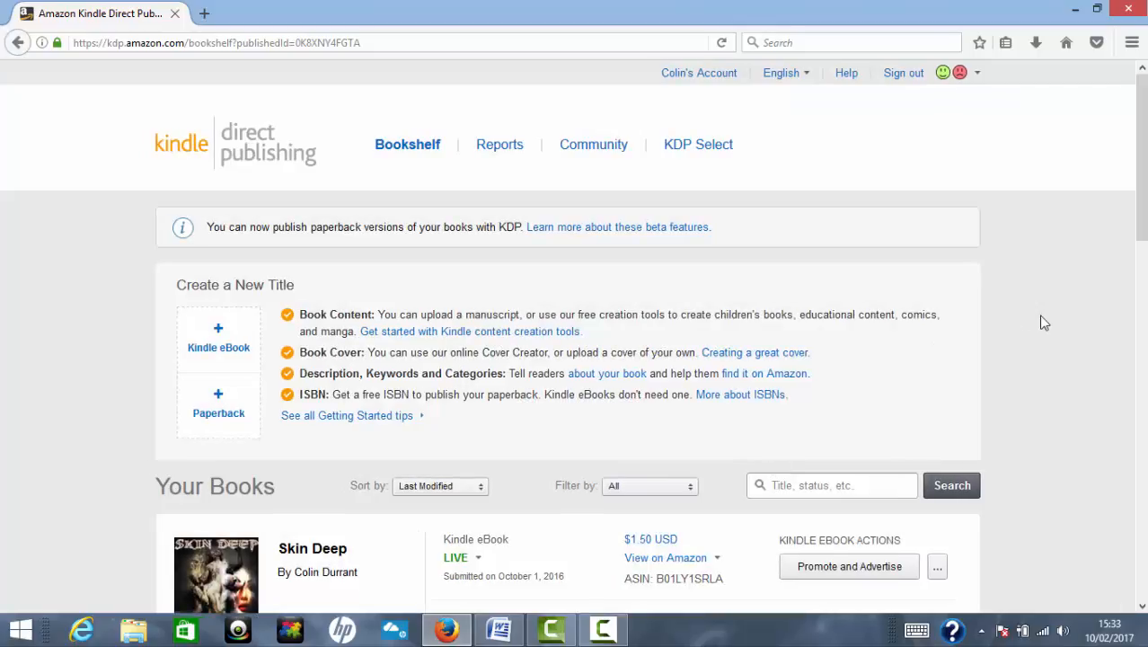
left_click_drag(1145, 122, 1142, 194)
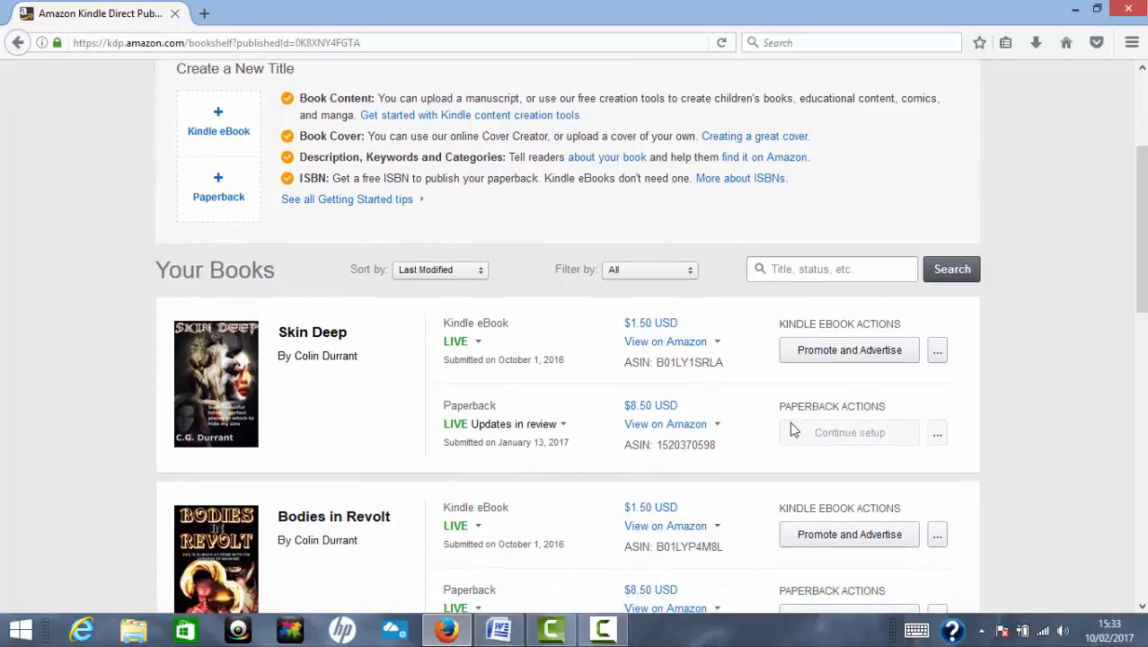